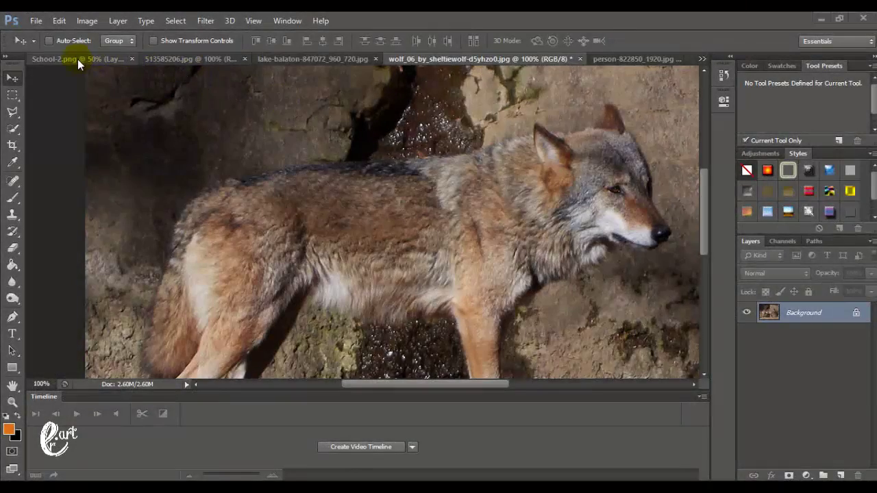
Switch to the 513585206.jpg split-level ocean document, with the sky above and the seabed below
click(77, 59)
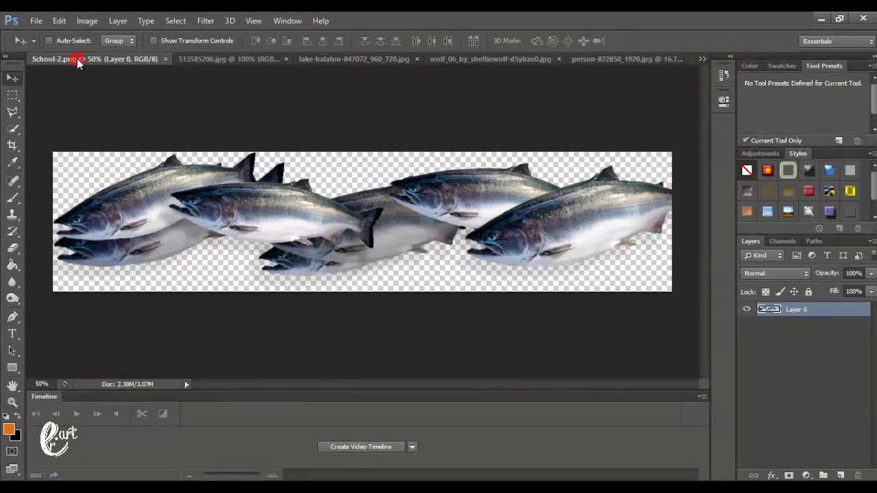
click(186, 58)
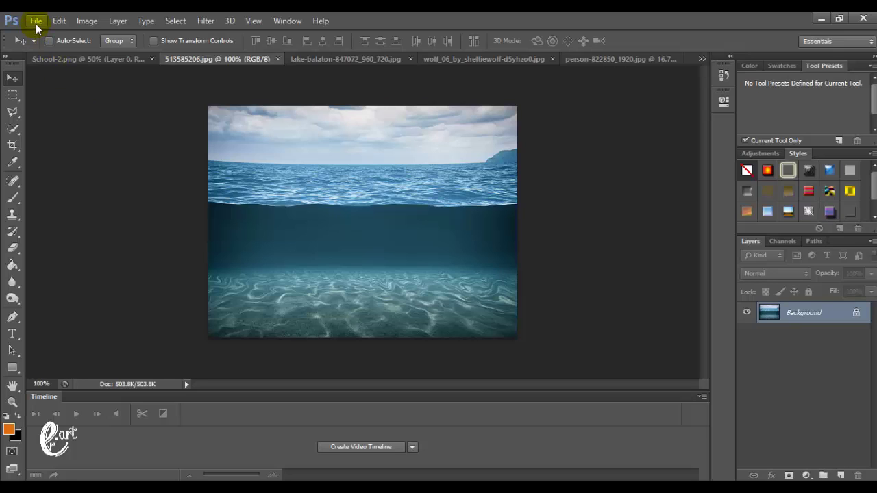
Copy the sandy seabed band to a new layer and raise it over the dark water
click(12, 96)
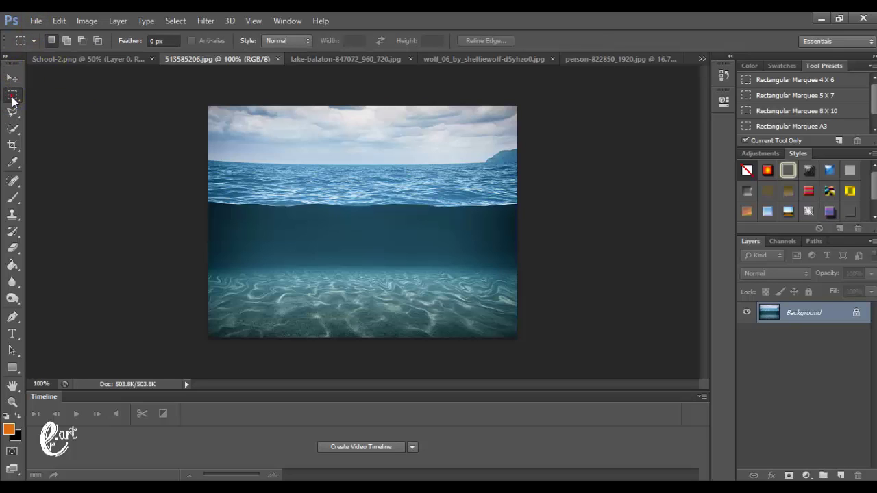
drag(534, 350, 174, 264)
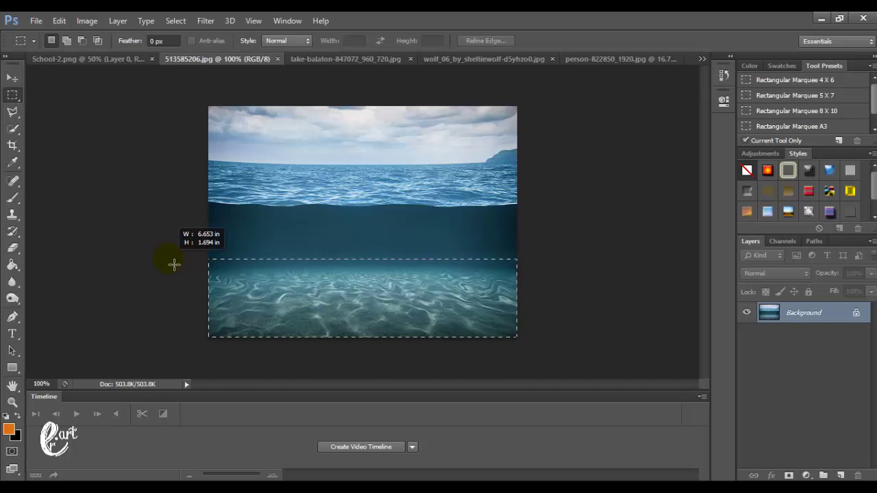
drag(174, 264, 174, 260)
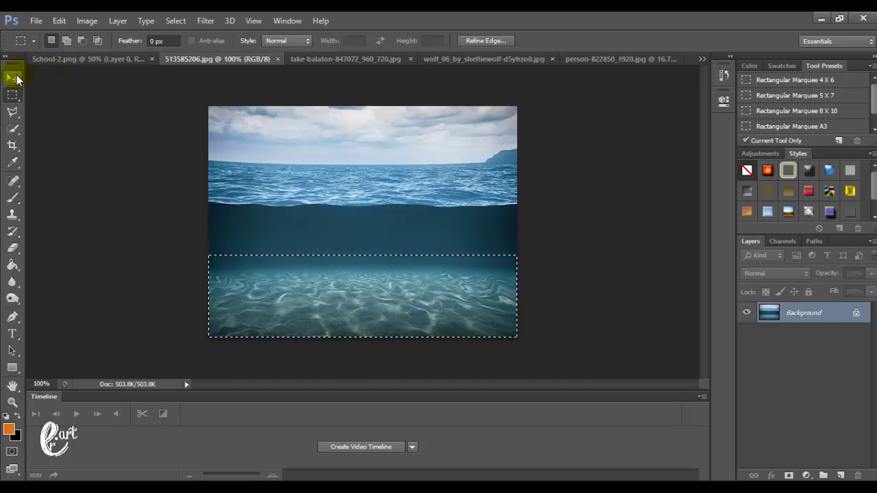
click(12, 77)
key(ctrl+j)
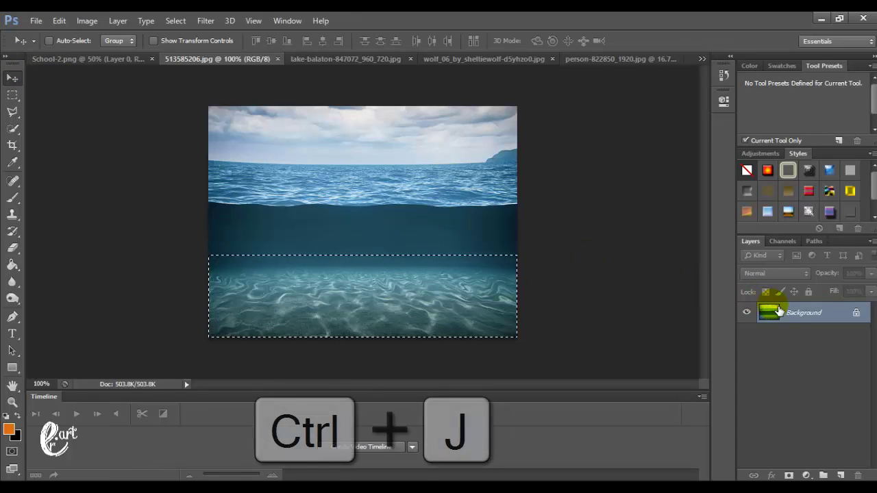
key(ctrl+j)
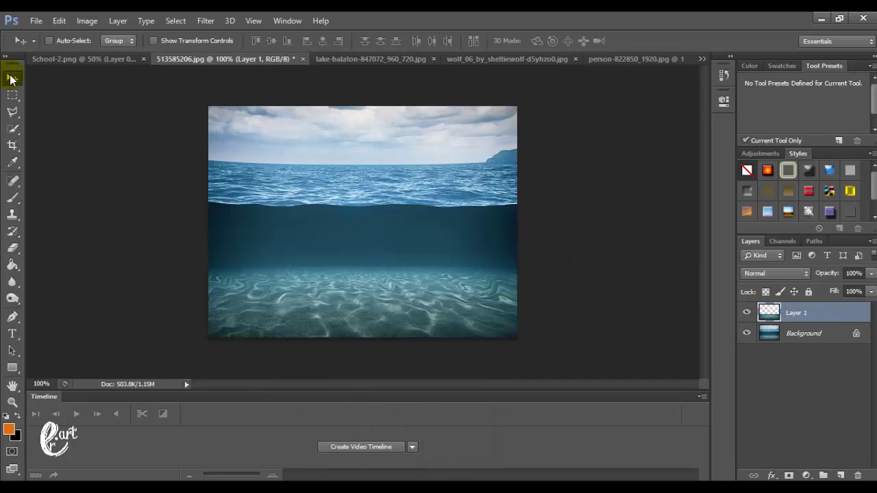
drag(377, 307, 372, 268)
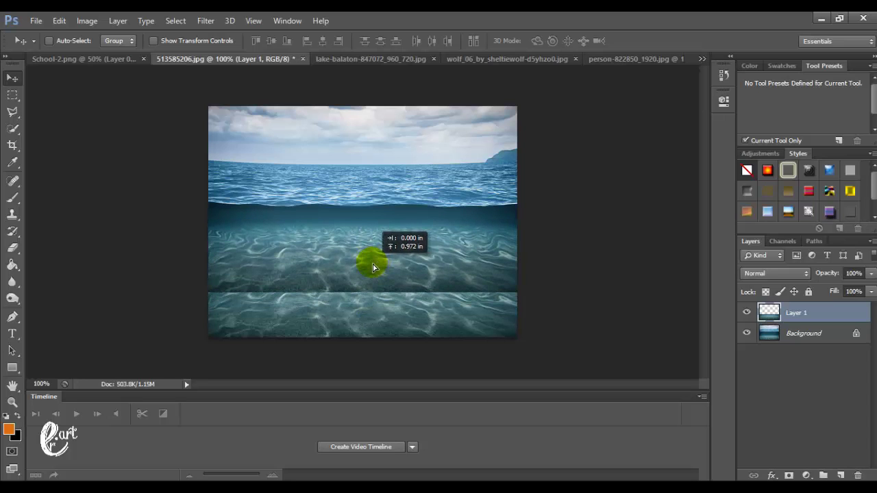
drag(372, 268, 375, 264)
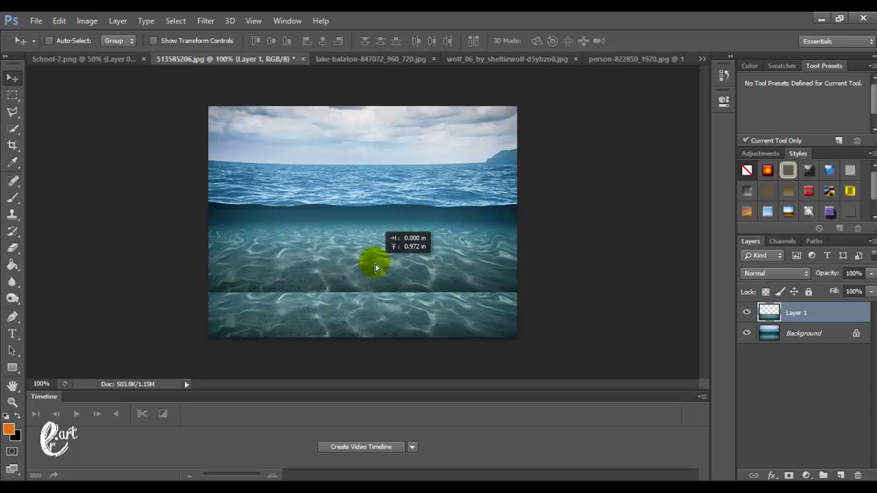
Duplicate and hide the Background, then lower both sea layers, leaving a transparent top strip
click(775, 333)
key(ctrl+j)
click(748, 354)
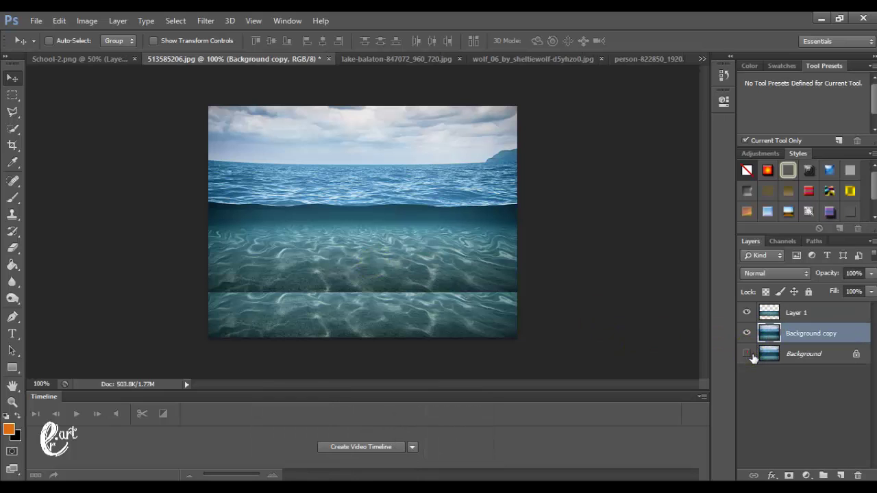
shift+click(795, 312)
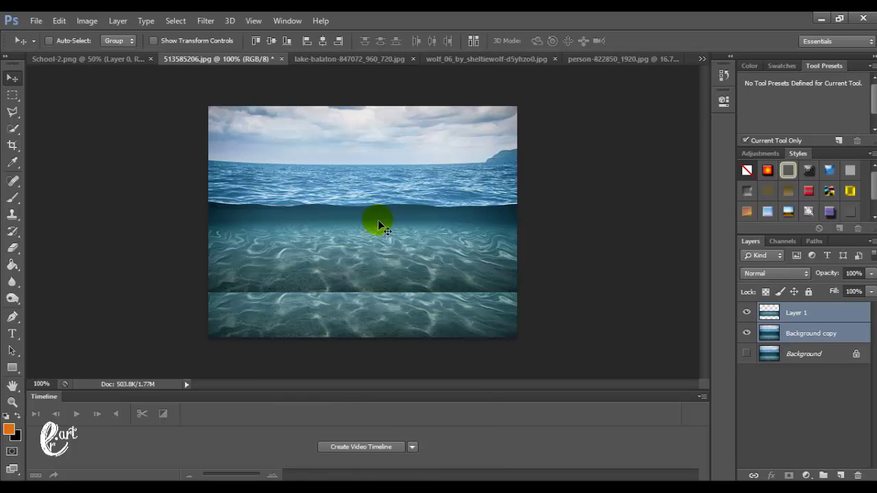
drag(381, 259, 383, 308)
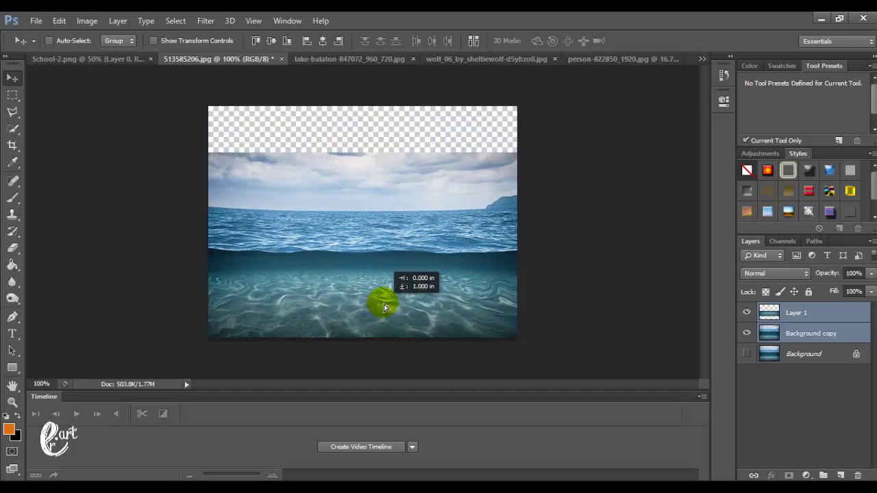
On Background copy, outline the sky above the horizon with the Polygonal Lasso
click(767, 332)
click(13, 114)
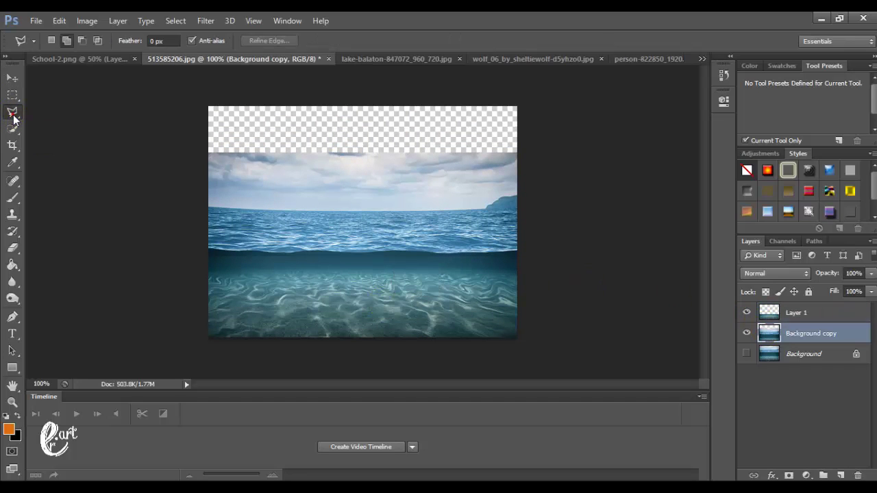
click(214, 211)
click(255, 214)
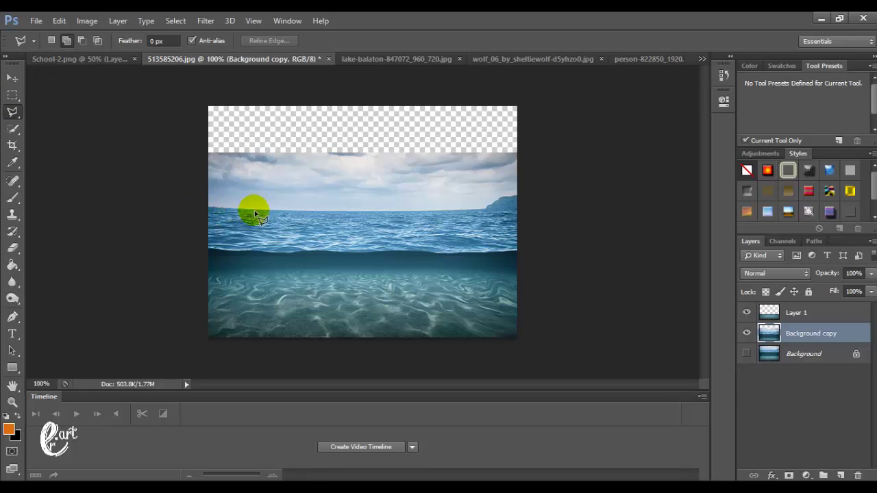
click(312, 215)
drag(486, 217, 405, 214)
click(486, 213)
click(515, 200)
click(520, 125)
click(195, 221)
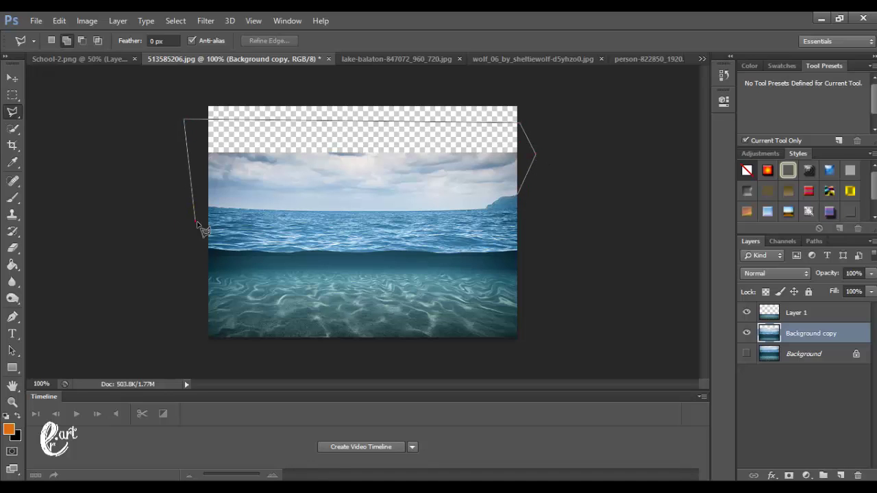
click(211, 208)
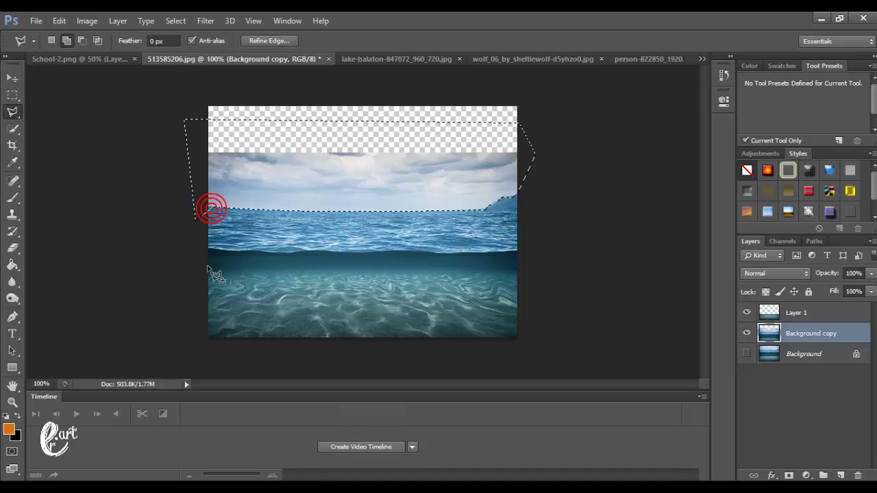
Delete the selected sky and clear the selection
key(Delete)
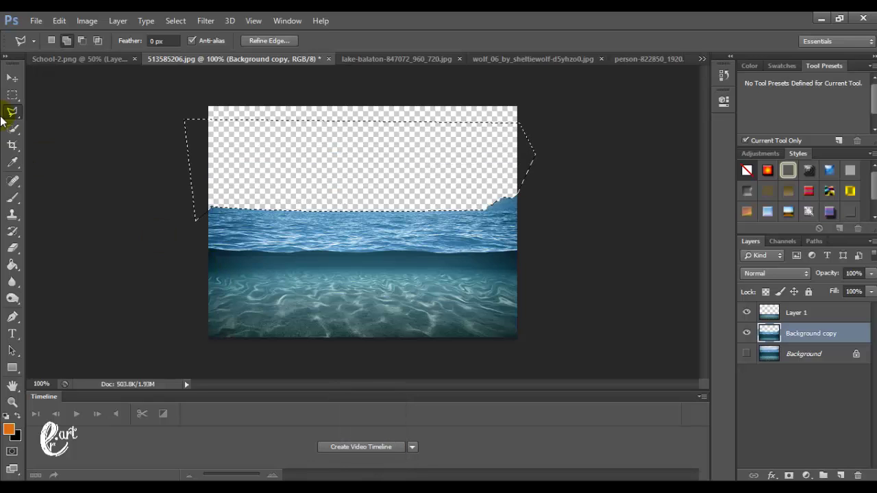
click(12, 94)
click(241, 145)
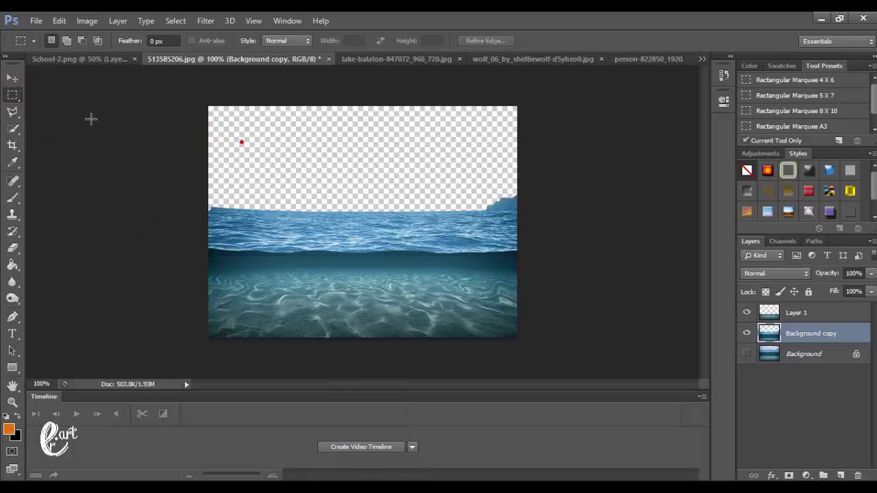
click(12, 77)
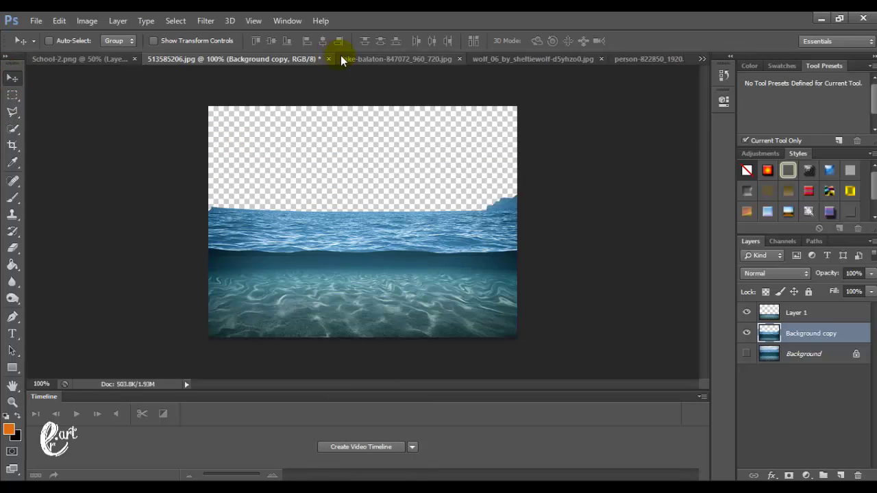
Drag the stormy lake-balaton image into the ocean composite as a new layer
click(285, 22)
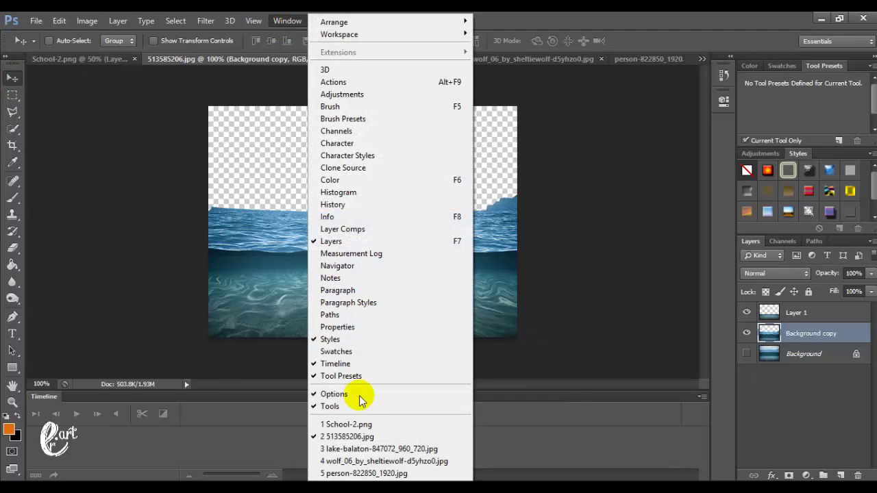
click(360, 449)
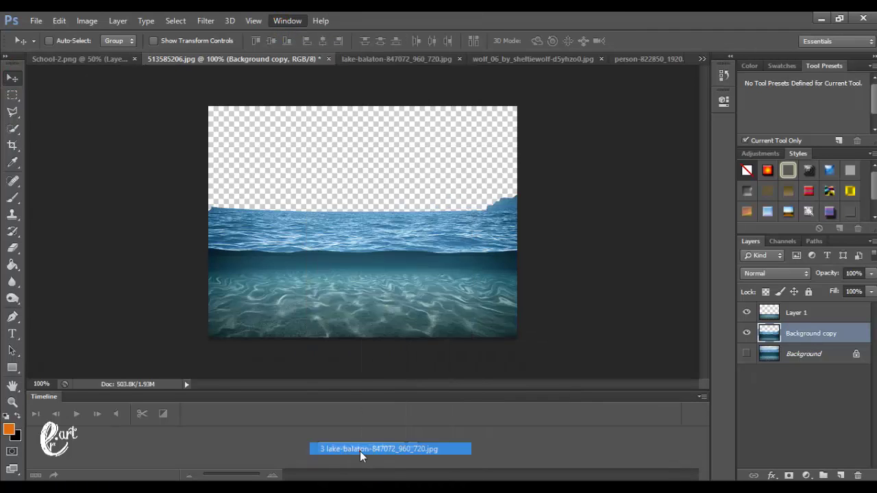
right_click(311, 59)
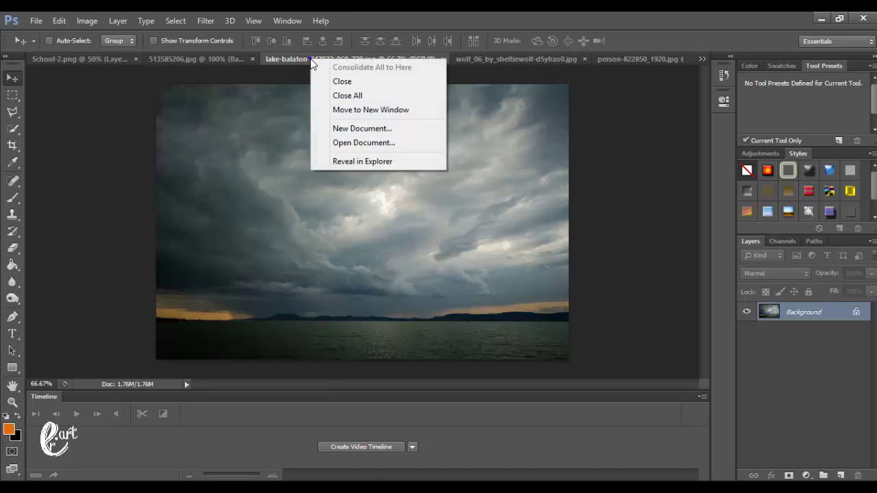
click(336, 111)
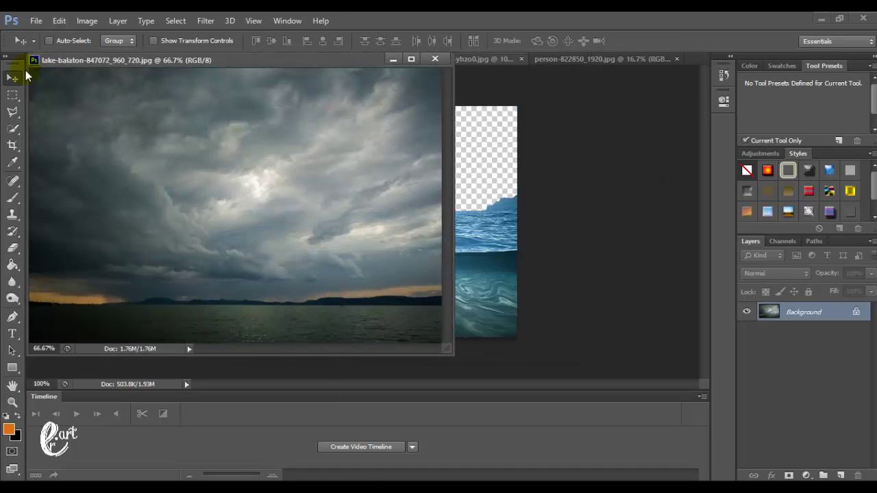
drag(251, 200, 482, 163)
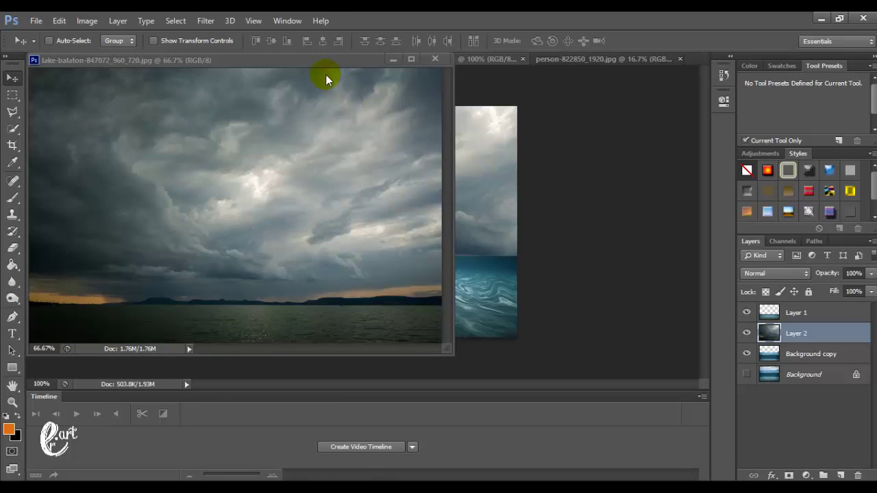
drag(331, 64, 244, 68)
Place the cloud layer beneath Background copy and shift it up and left
click(284, 21)
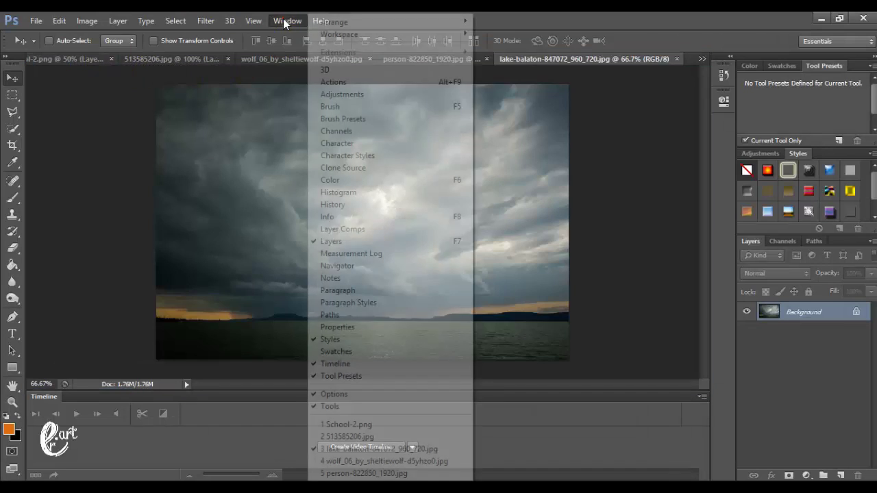
click(336, 436)
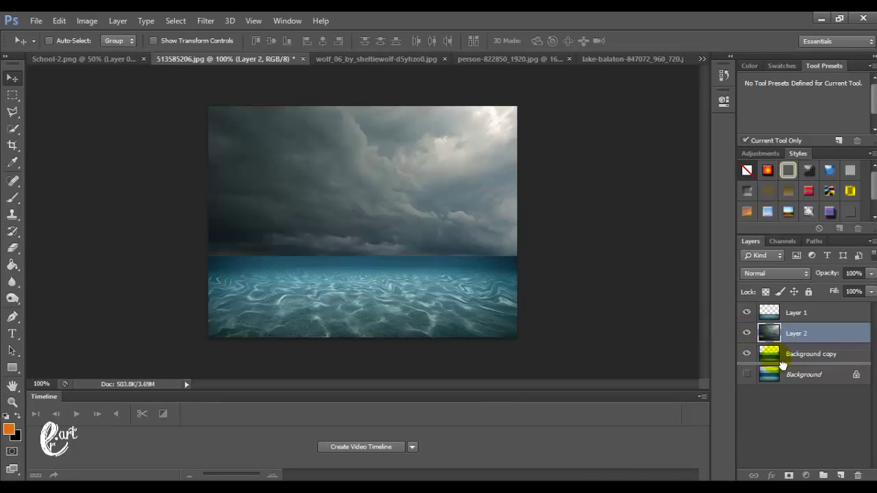
drag(758, 334, 764, 364)
drag(445, 186, 388, 176)
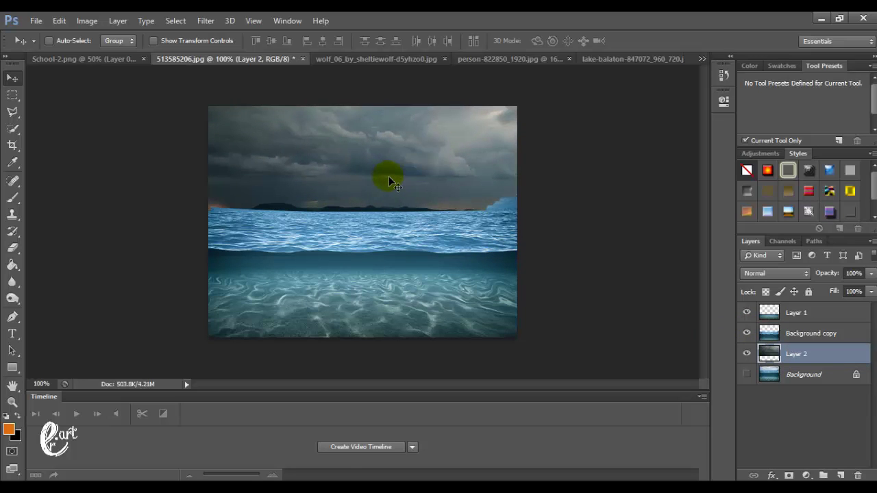
Resize the stormy sky layer with Free Transform and apply the change
key(ctrl+t)
key(ctrl+minus)
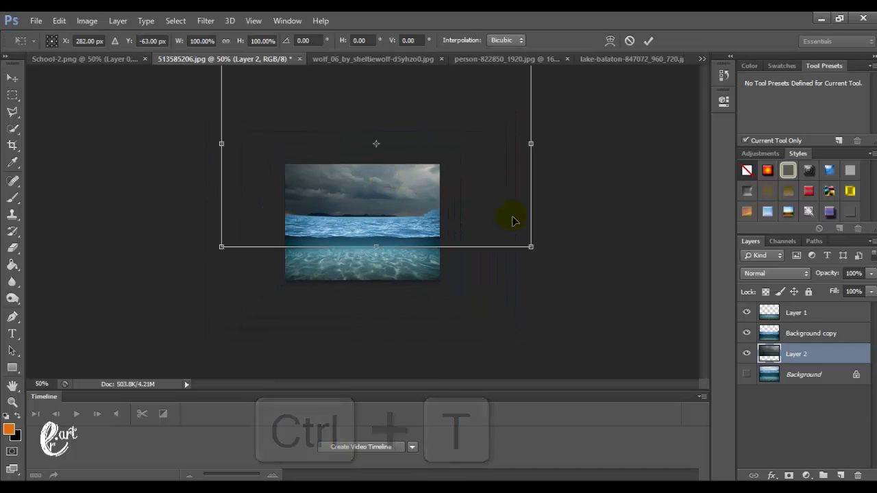
key(ctrl+minus)
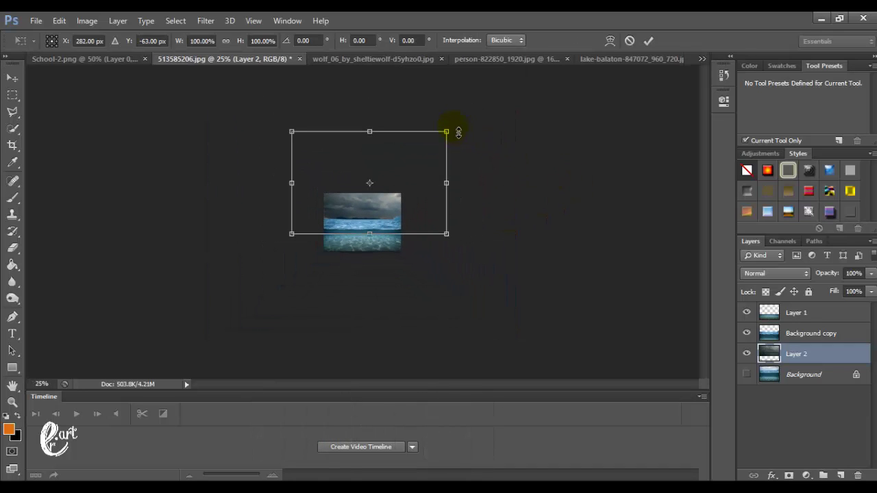
drag(446, 133, 402, 162)
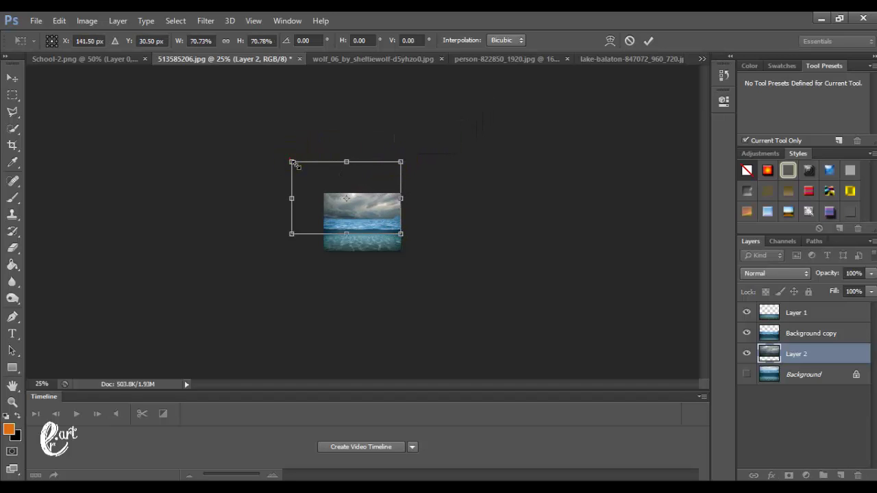
drag(293, 163, 315, 178)
click(13, 80)
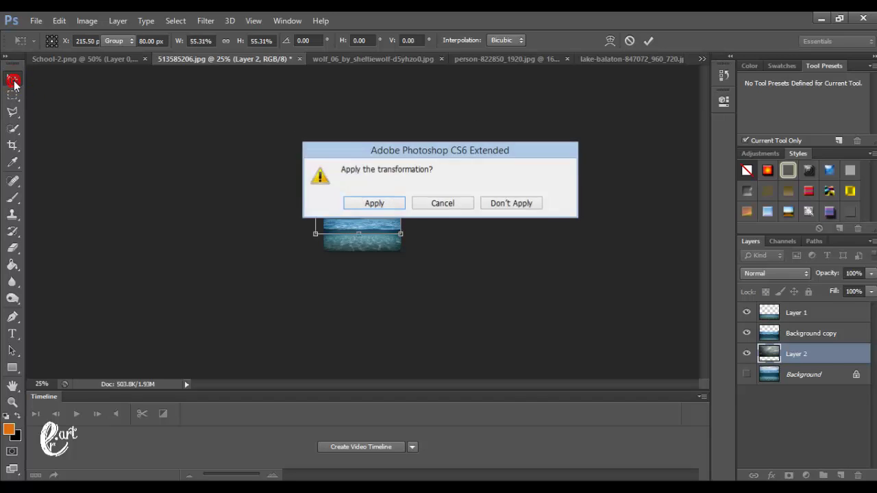
key(Return)
key(ctrl+plus)
key(ctrl+plus)
key(ctrl+plus)
key(ctrl+plus)
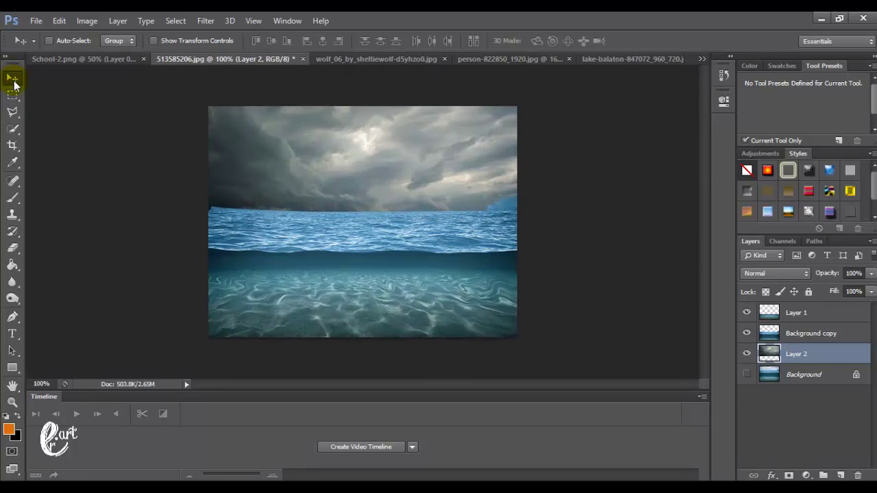
Lower the stormy sky so its dark shoreline sits just above the sea horizon
drag(217, 127, 277, 138)
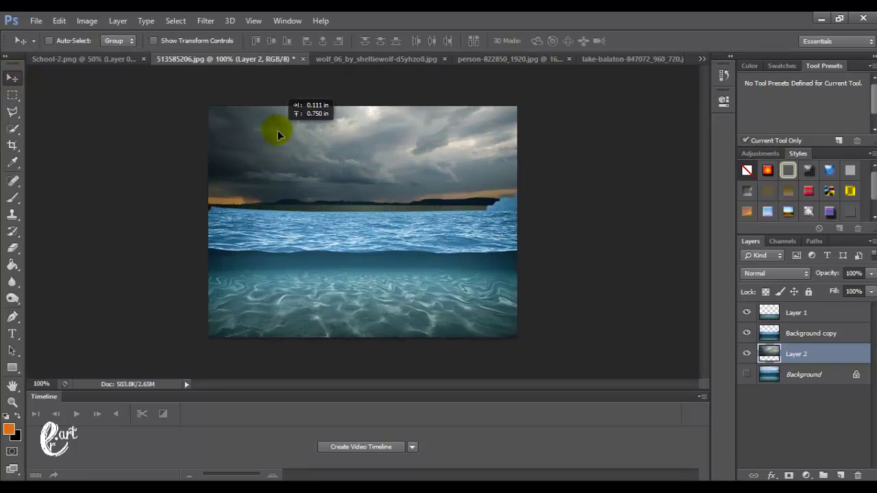
drag(277, 138, 275, 135)
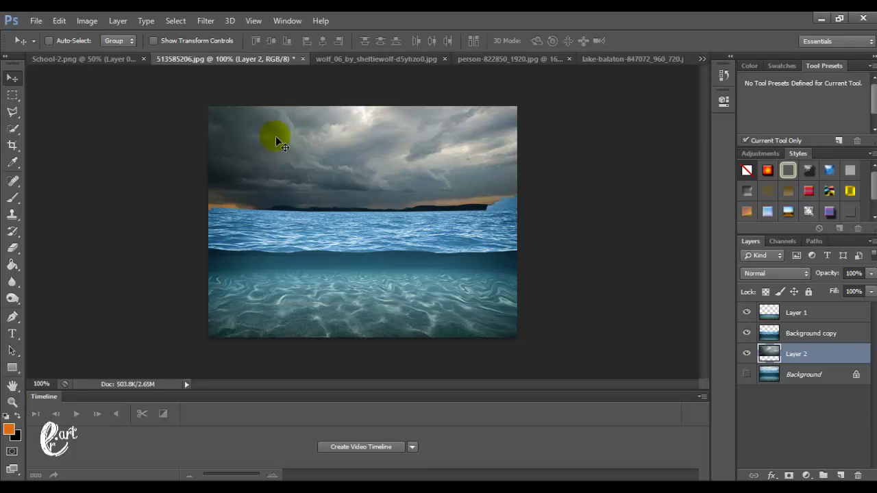
click(779, 333)
click(773, 312)
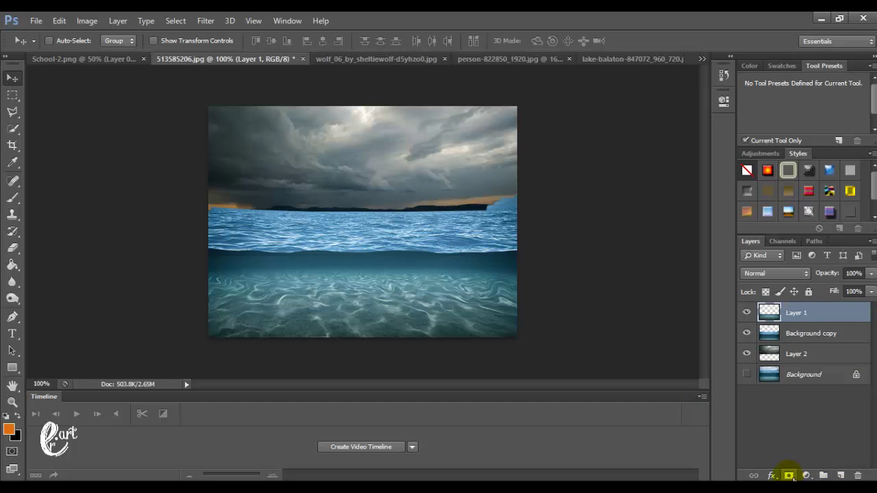
Add a Hue/Saturation adjustment layer and lower the sea's hue and lightness
click(807, 476)
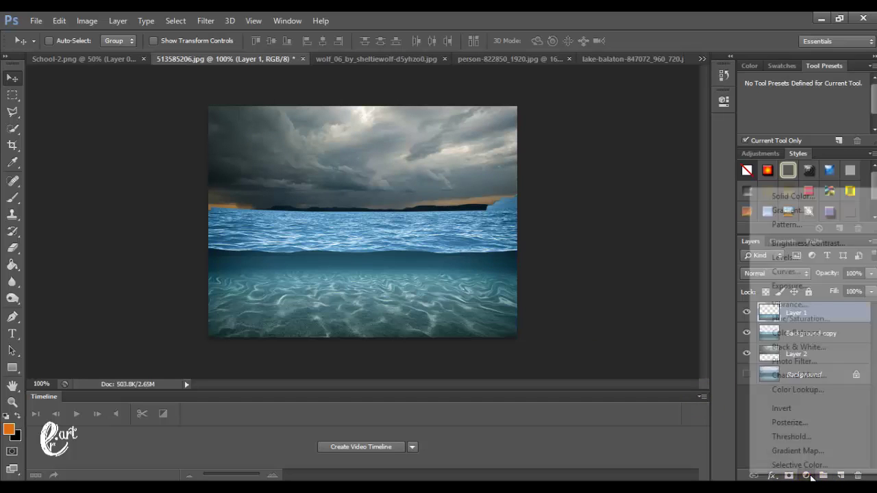
click(777, 319)
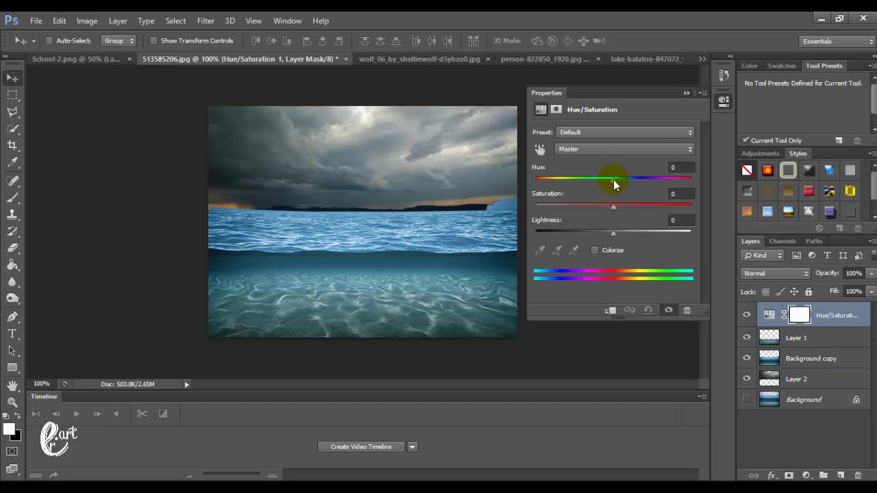
mouse_move(613, 180)
mouse_down()
mouse_move(620, 180)
mouse_move(608, 182)
mouse_up()
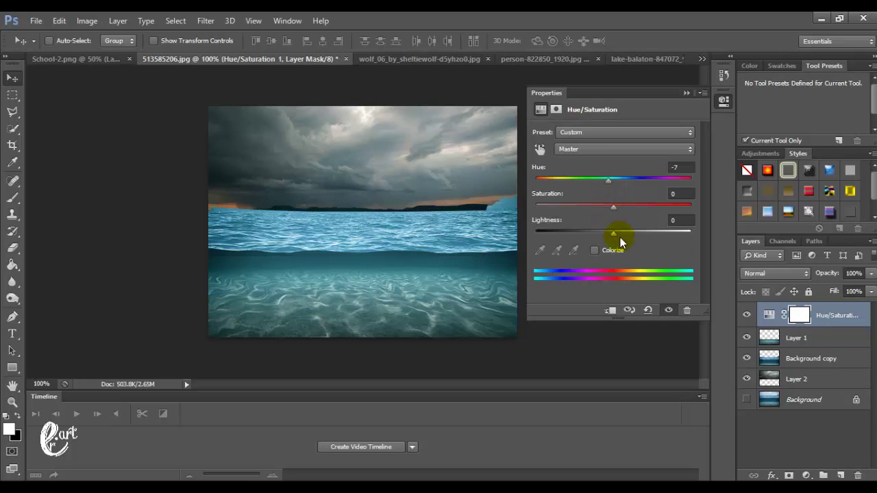
drag(605, 236, 593, 234)
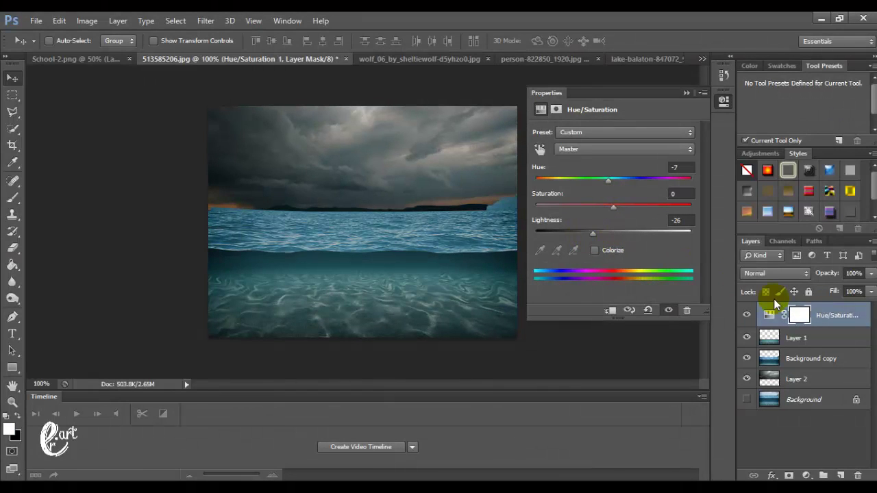
Clip the adjustment and Layer 1 down as clipping masks
right_click(856, 324)
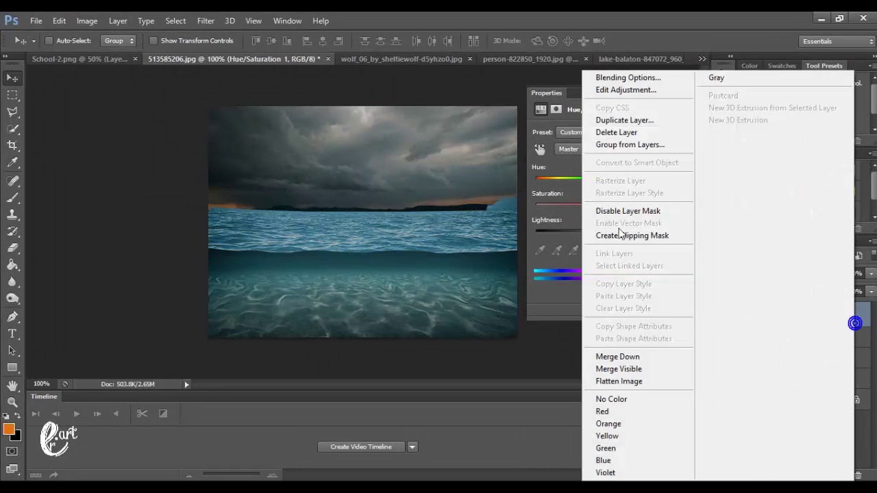
click(611, 236)
click(825, 342)
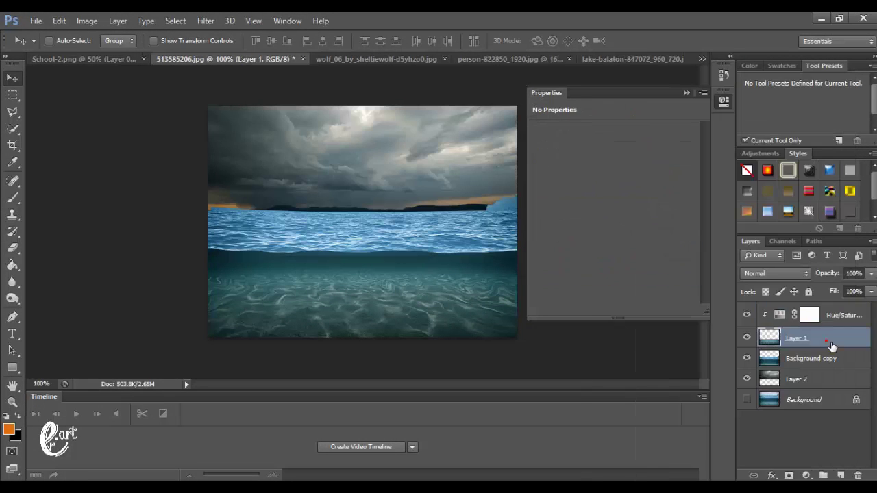
right_click(826, 341)
click(607, 234)
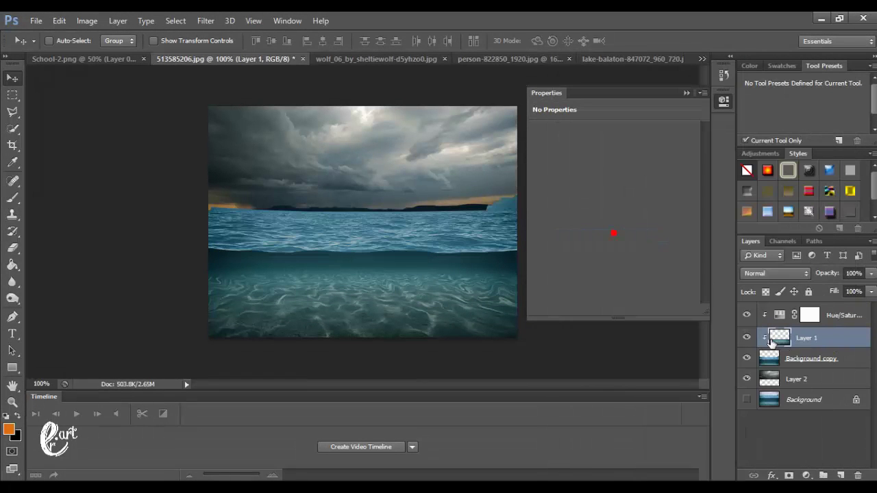
click(814, 338)
Set the adjustment to Hue -12, Saturation -54, Lightness -36
click(779, 314)
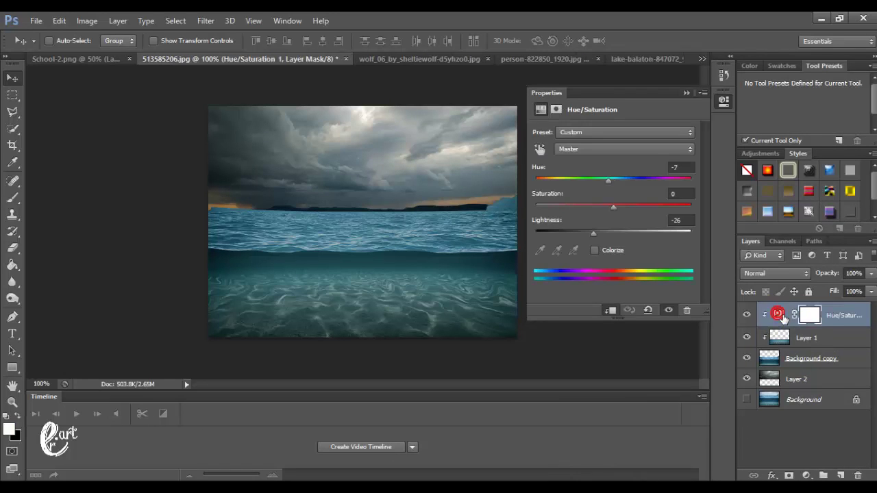
drag(592, 236, 585, 237)
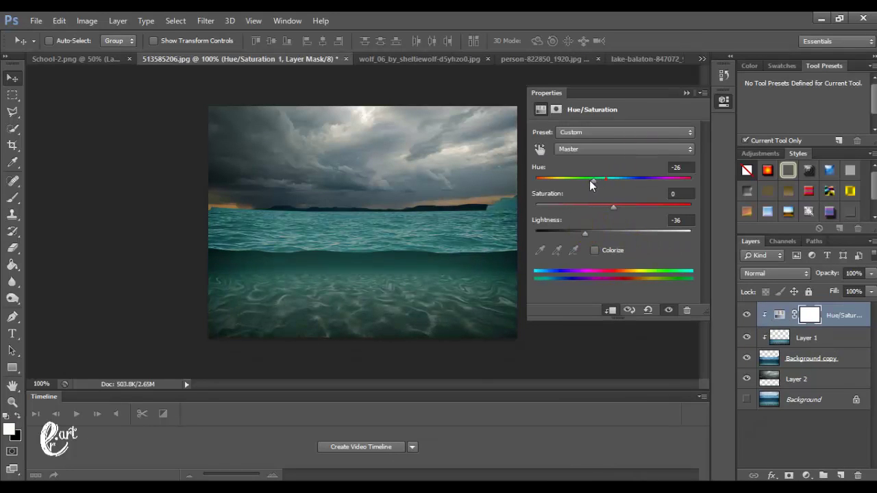
mouse_move(602, 181)
mouse_down()
mouse_move(594, 181)
mouse_move(584, 210)
mouse_move(544, 213)
mouse_up()
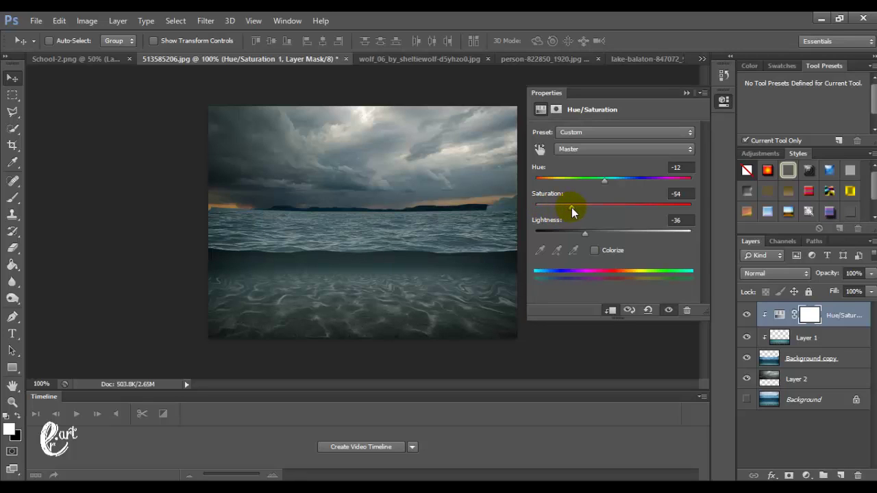
click(686, 93)
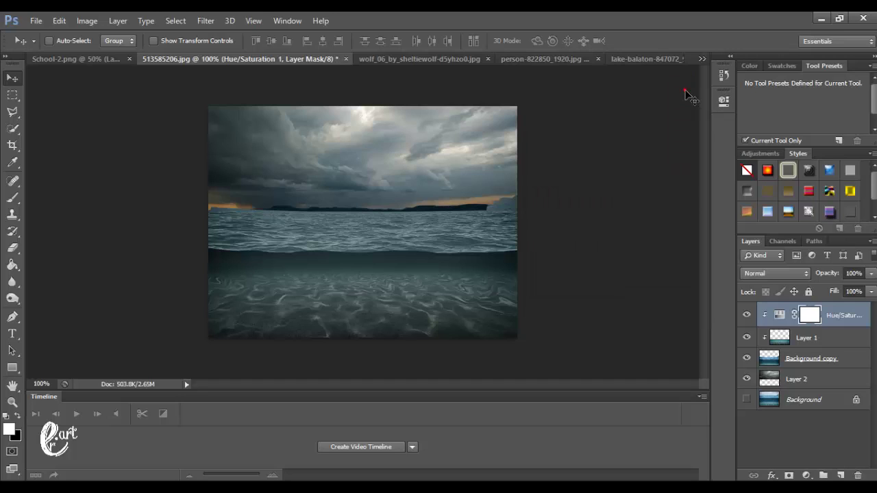
click(12, 112)
click(485, 212)
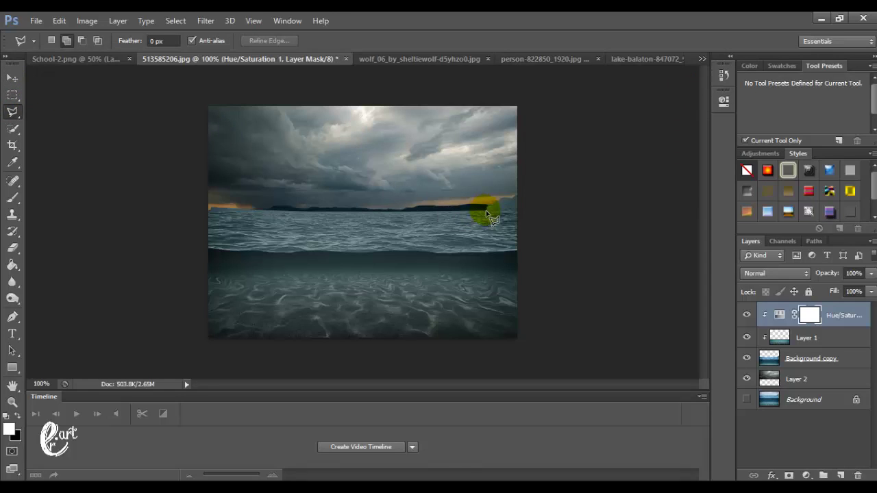
Delete the bright patch at the right horizon edge from Background copy, then deselect
click(528, 213)
click(529, 177)
click(484, 213)
click(810, 359)
key(Delete)
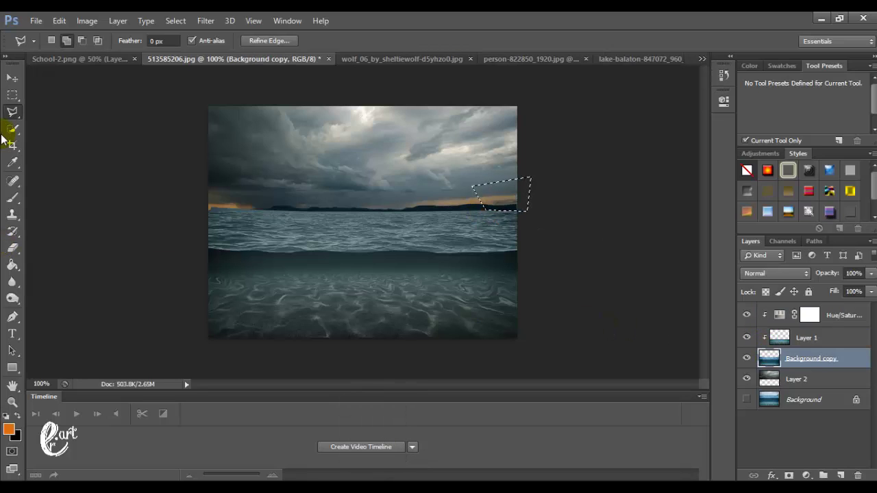
click(14, 96)
click(14, 96)
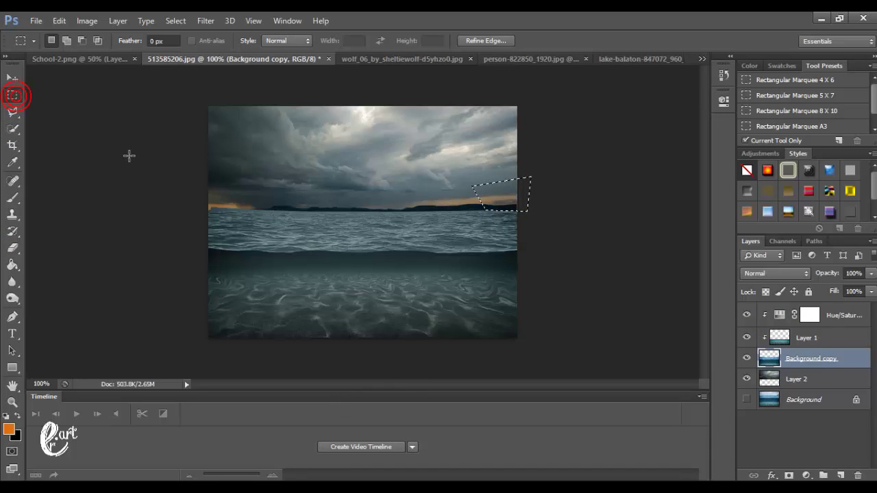
click(232, 176)
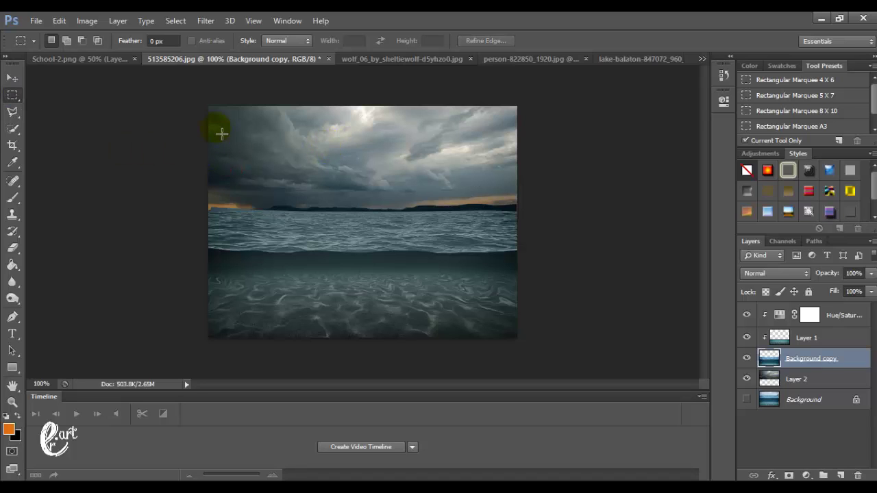
Open the splash.png image via File > Open
click(36, 21)
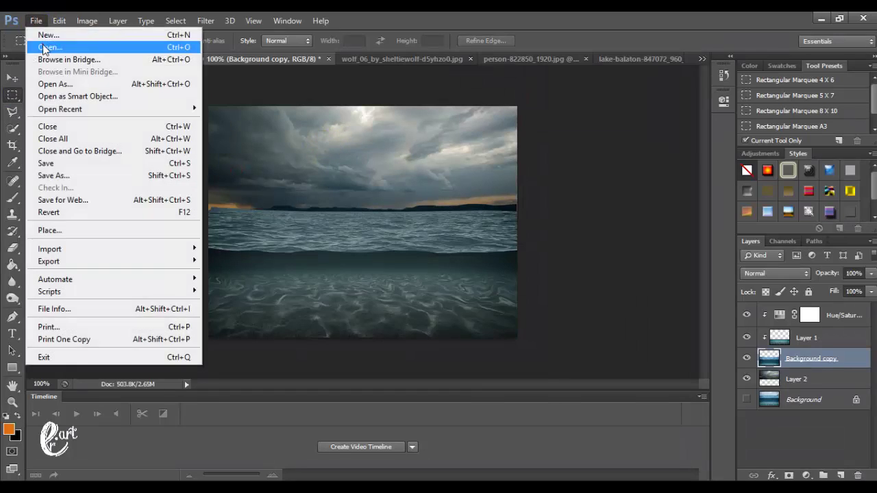
click(27, 49)
click(665, 93)
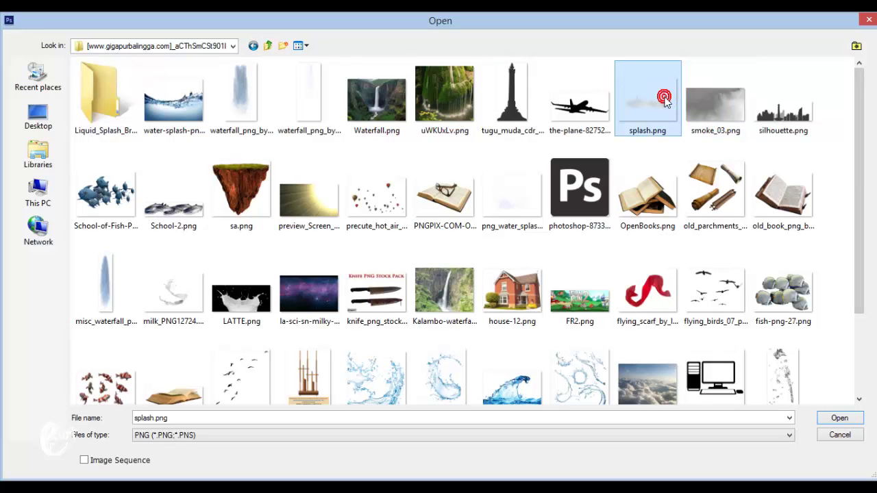
double_click(664, 98)
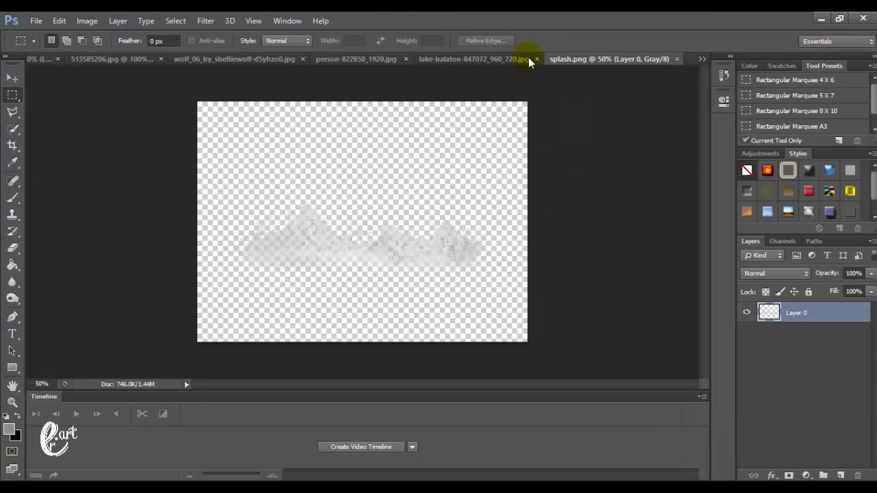
Move the splash layer into the ocean composite
right_click(568, 56)
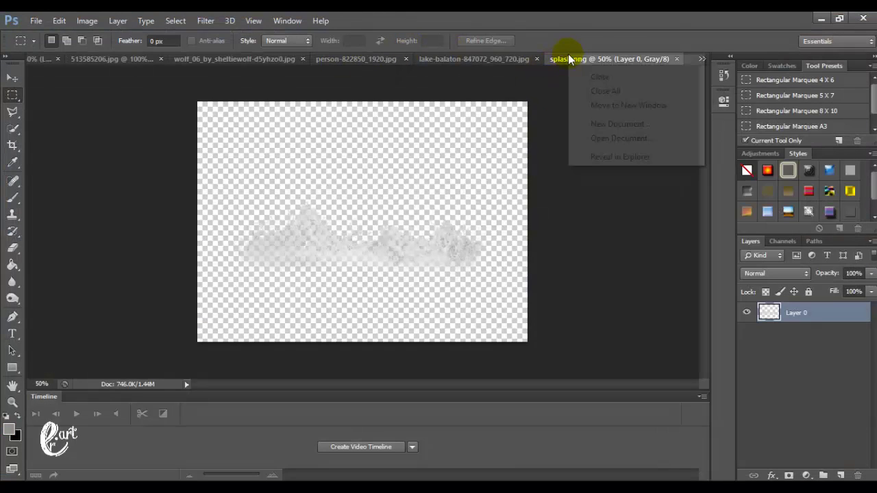
click(596, 111)
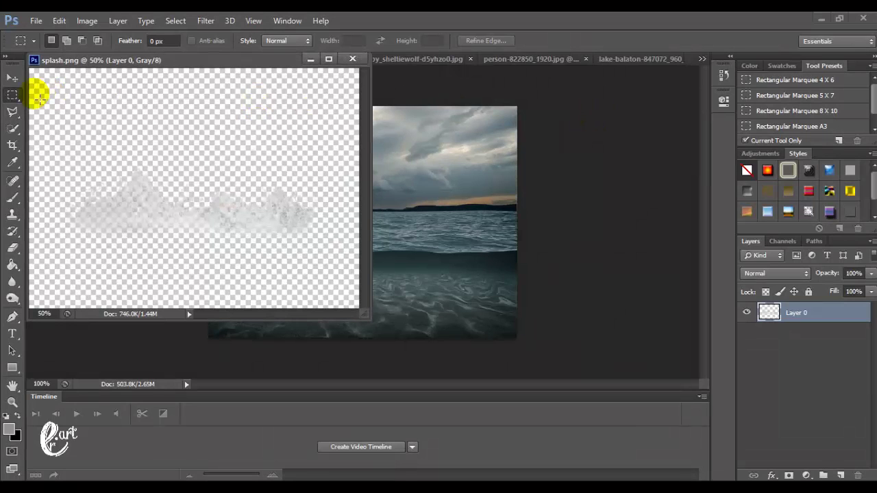
click(12, 77)
mouse_move(174, 191)
mouse_down()
mouse_move(420, 263)
mouse_move(424, 251)
mouse_up()
mouse_move(228, 64)
mouse_down()
mouse_move(257, 76)
mouse_move(268, 58)
mouse_up()
click(287, 21)
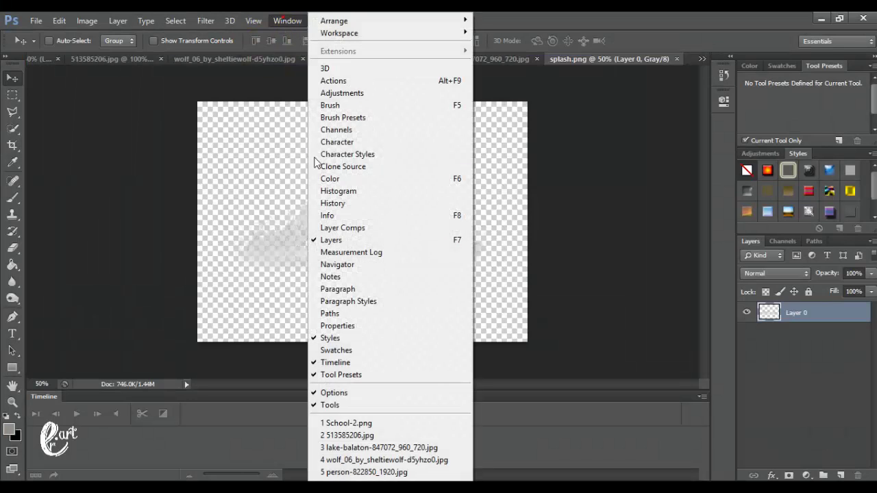
click(348, 449)
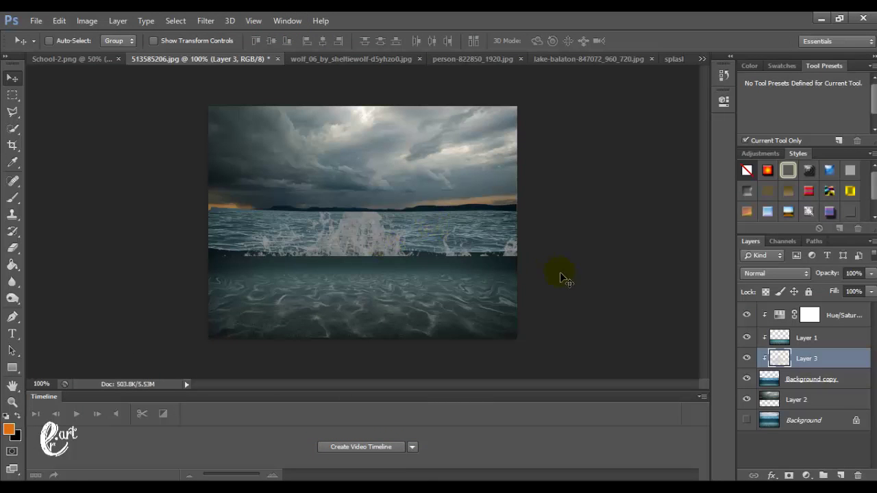
Put Layer 3 on top and scale the splash to about 13% at the left waterline
mouse_move(779, 361)
mouse_down()
mouse_move(785, 313)
mouse_move(793, 389)
mouse_up()
drag(794, 313, 793, 305)
drag(382, 257, 348, 206)
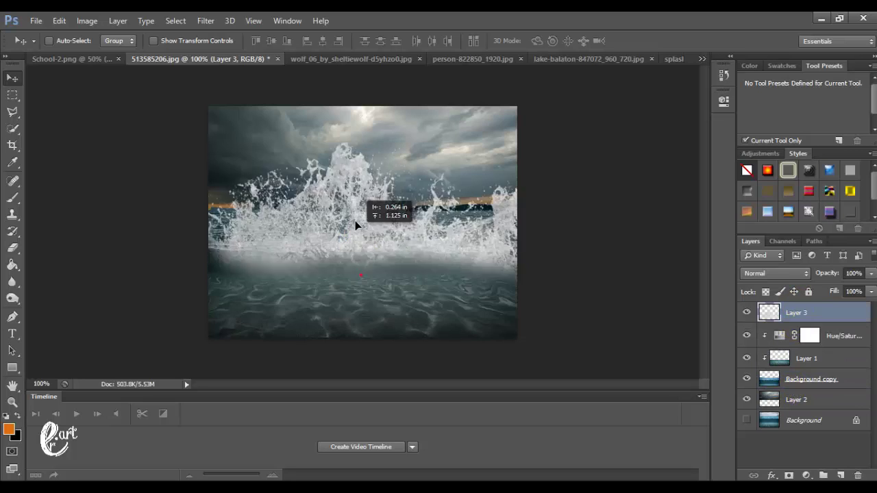
key(ctrl+t)
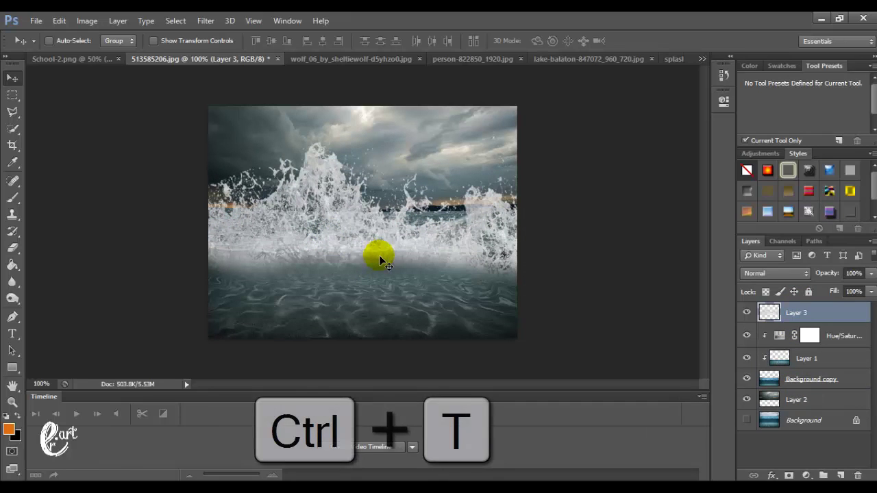
key(ctrl+minus)
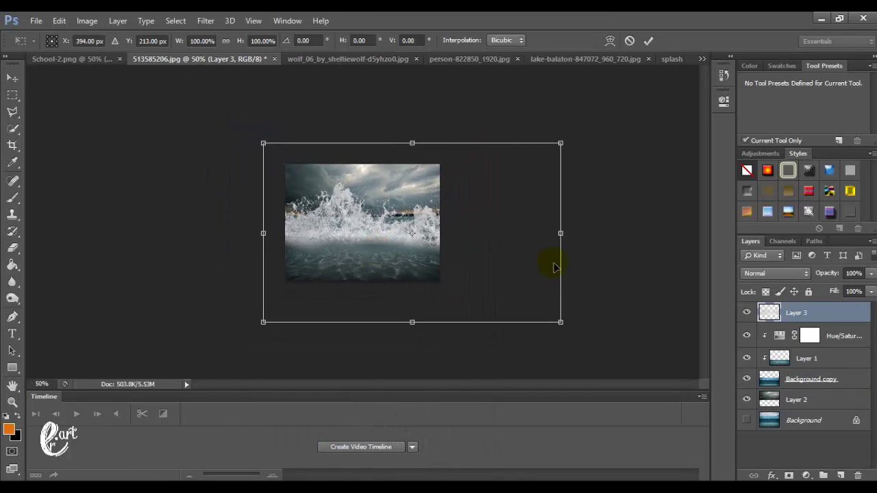
mouse_move(561, 323)
mouse_down()
mouse_move(303, 166)
mouse_move(291, 231)
mouse_up()
click(12, 78)
key(Return)
alt+scroll(356, 350, up, 3)
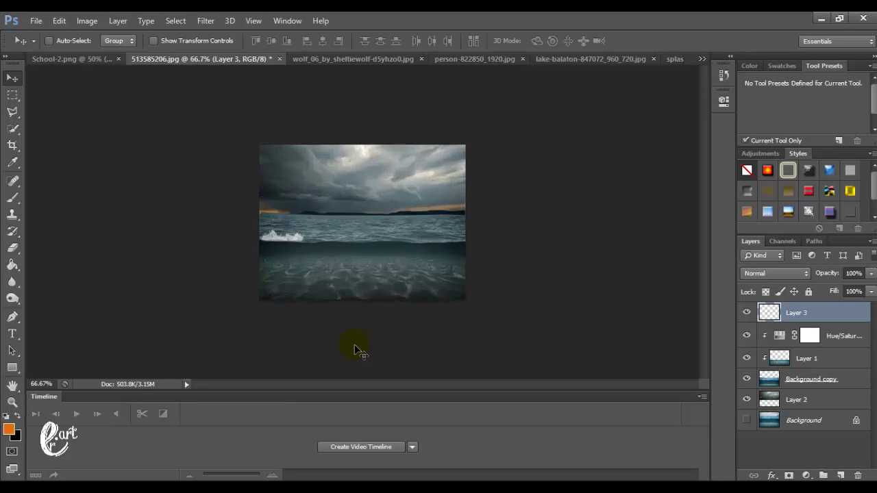
alt+scroll(357, 351, down, 2)
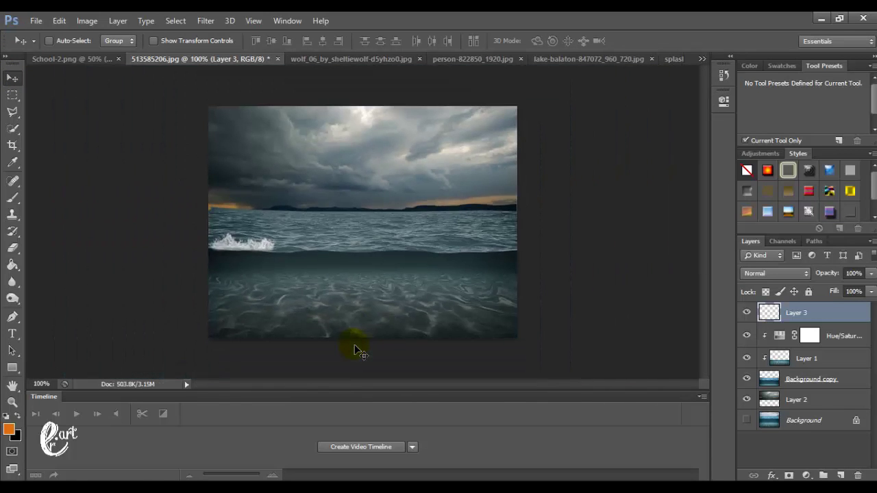
Duplicate the splash layer twice, sliding the copies right along the waterline
key(ctrl+j)
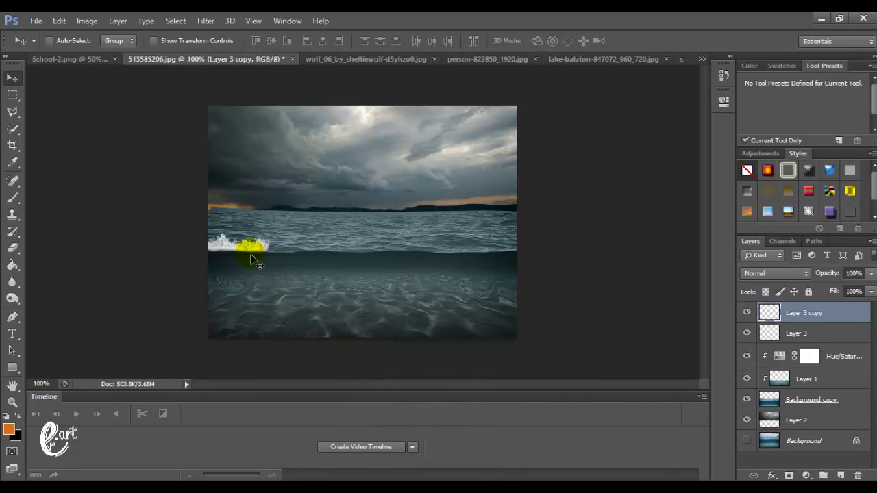
drag(250, 255, 301, 258)
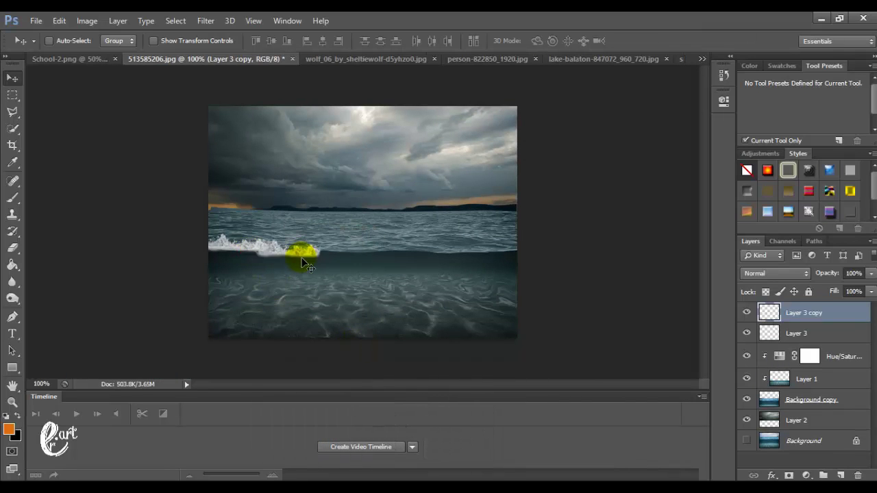
key(ctrl+j)
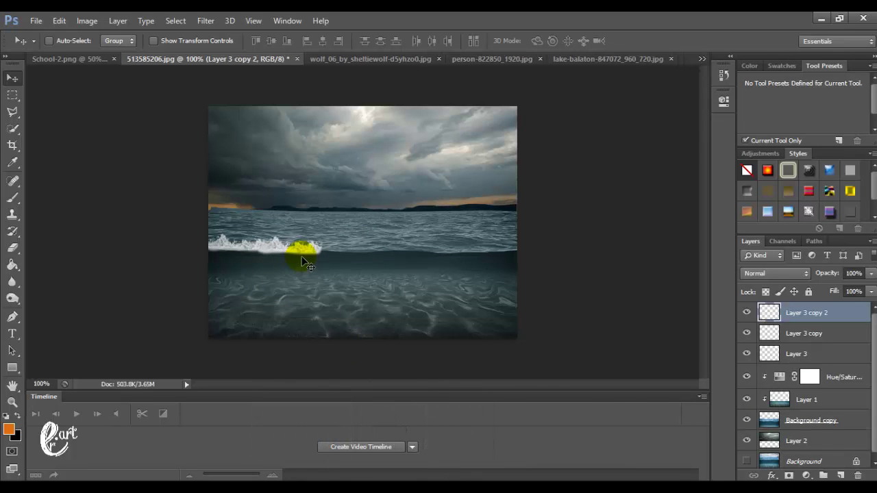
drag(301, 259, 375, 257)
key(Left)
key(Left)
key(Left)
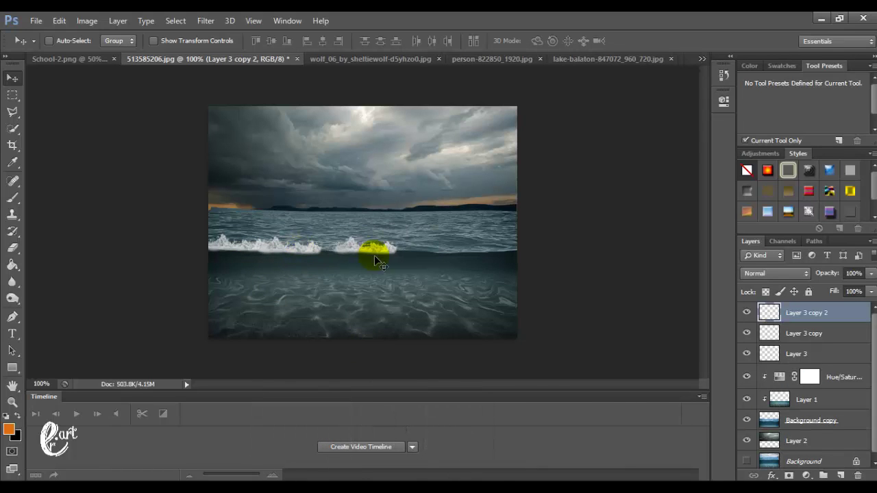
key(Left)
key(Left)
key(Left)
key(Left)
key(Left)
key(Left)
key(ctrl+j)
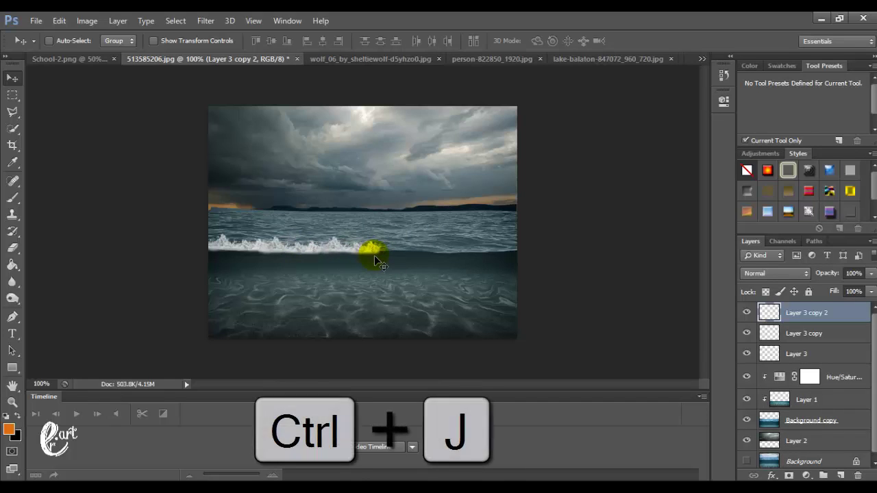
Add three more foam copies, extending the foam to the canvas's right edge
key(ctrl+j)
drag(357, 254, 421, 255)
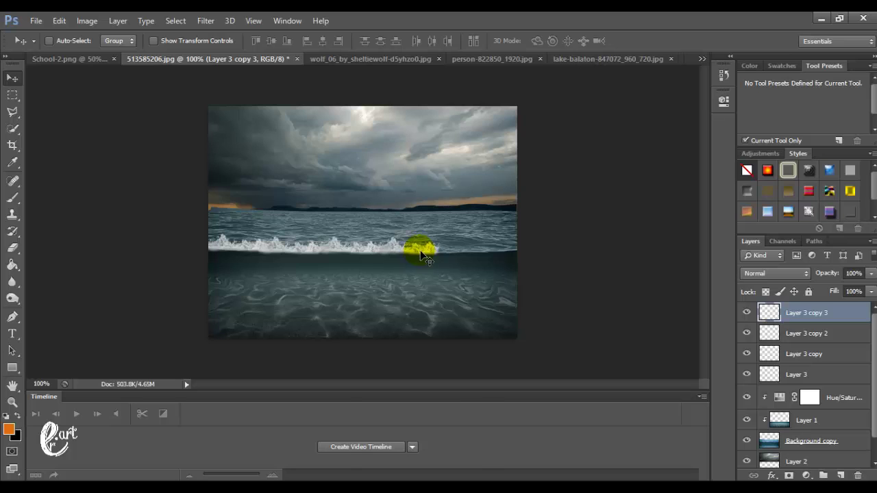
key(ctrl+j)
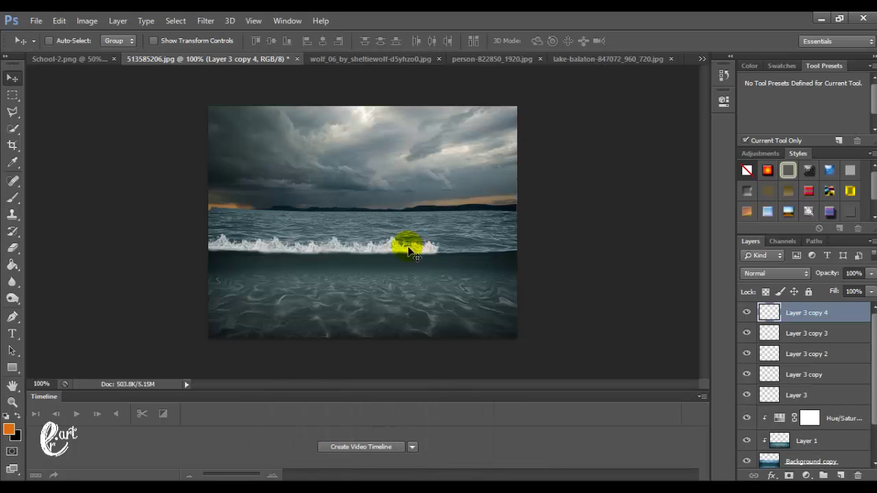
drag(409, 252, 474, 261)
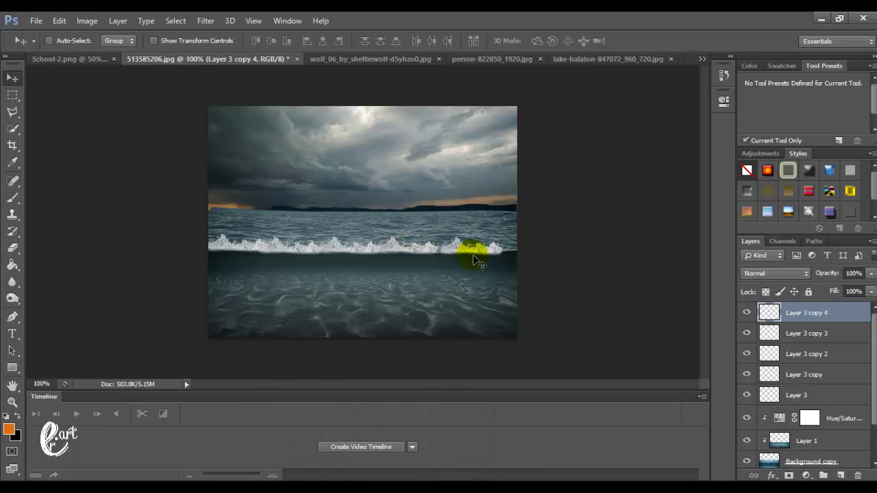
key(ctrl+j)
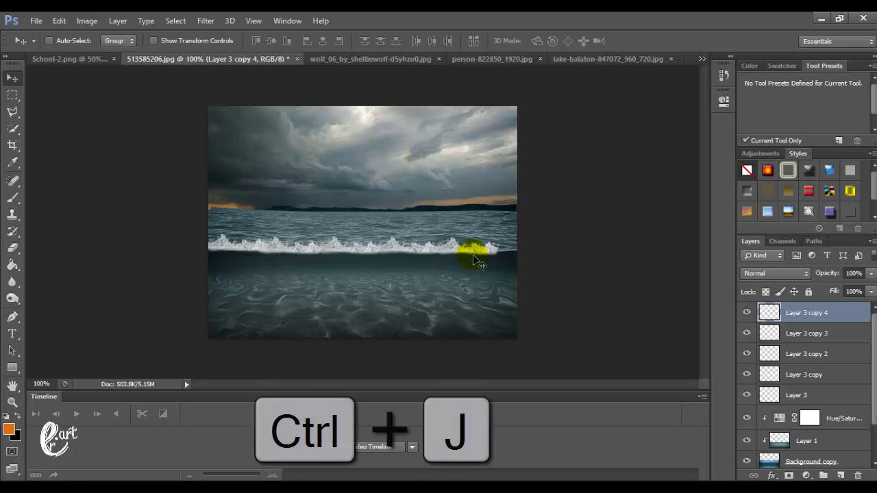
mouse_move(472, 255)
mouse_down()
mouse_move(546, 255)
mouse_move(530, 258)
mouse_up()
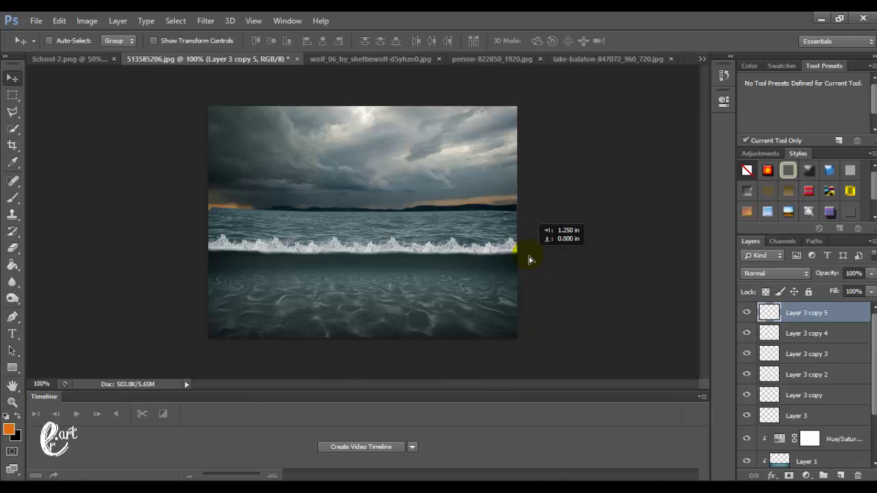
Group the six foam layers and name the group Splash
shift+click(776, 416)
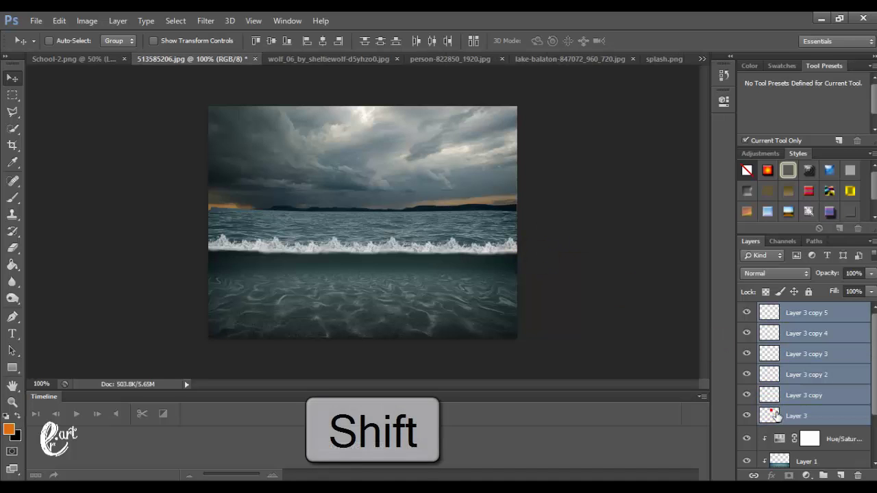
key(ctrl+g)
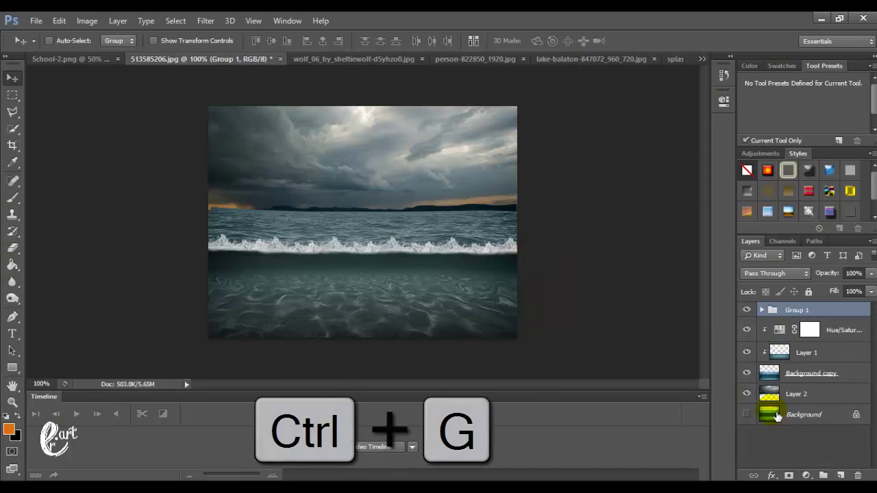
double_click(795, 310)
text(Splash)
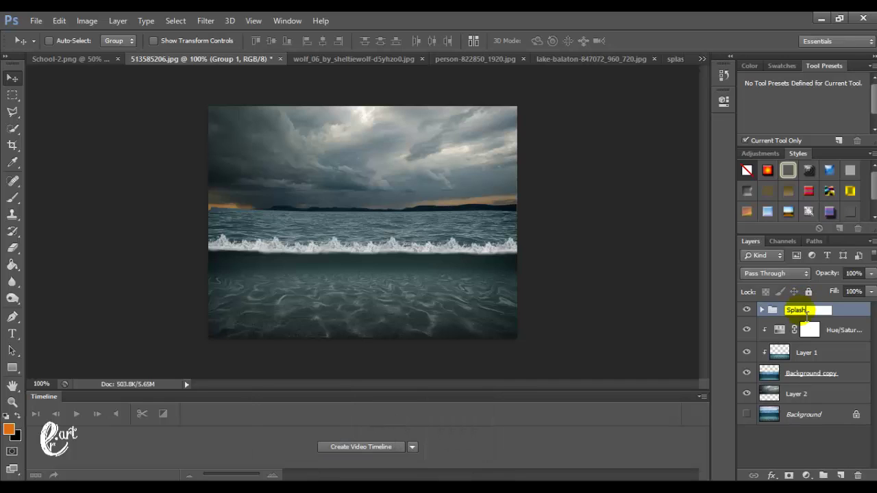
key(Return)
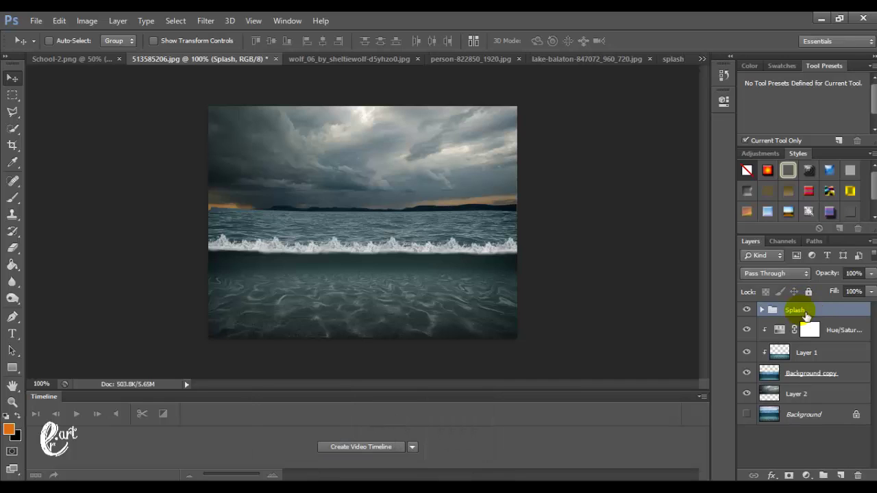
Group Layer 2 through Hue/Saturation and name the group BG
click(768, 392)
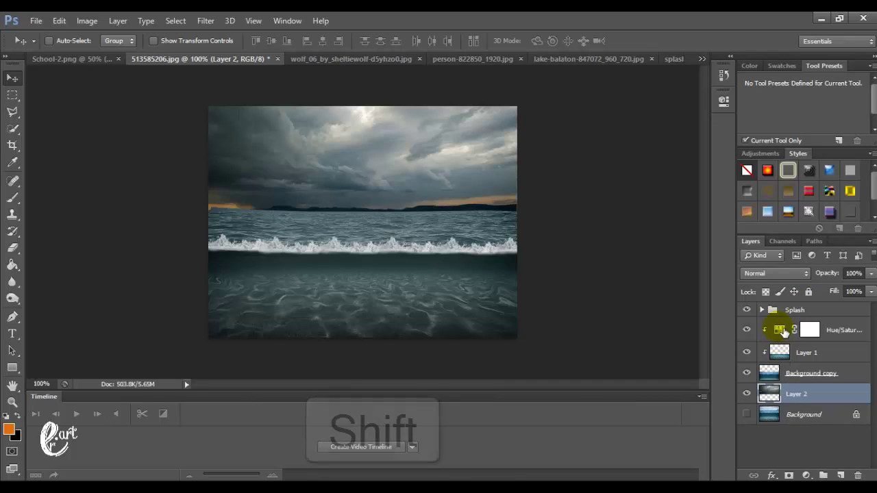
shift+click(784, 330)
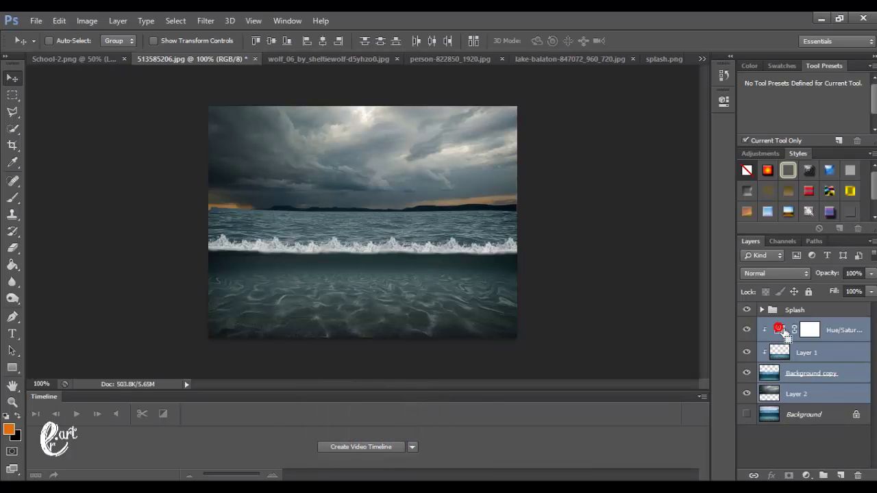
key(ctrl+g)
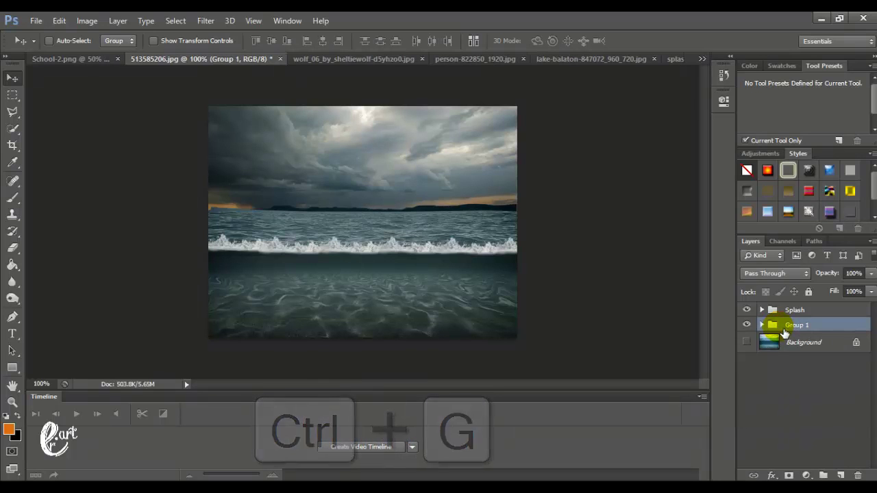
double_click(797, 325)
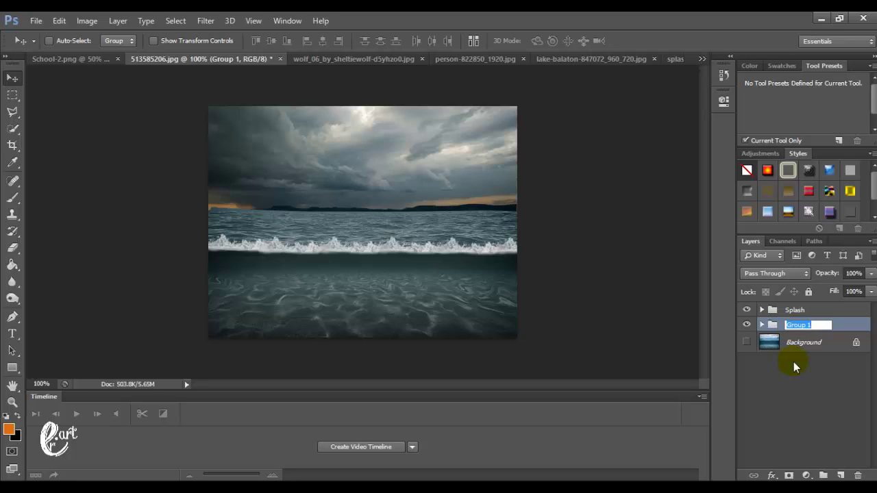
text(B)
text(G)
click(787, 369)
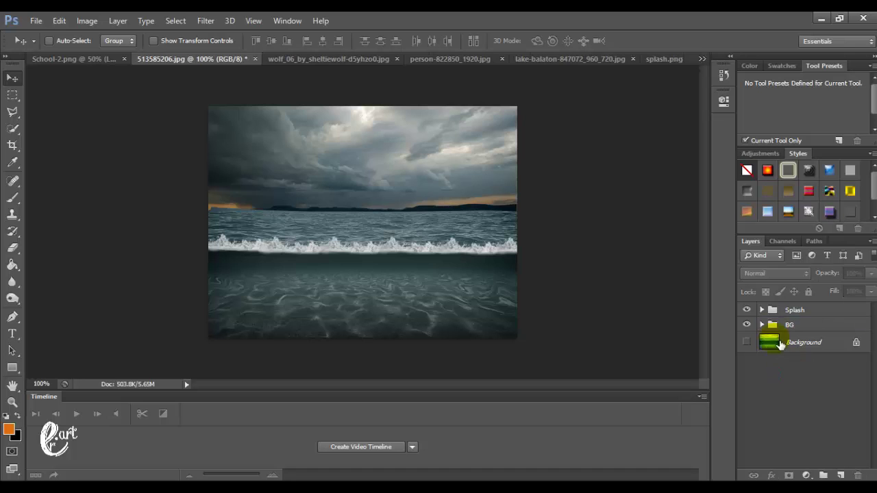
click(775, 313)
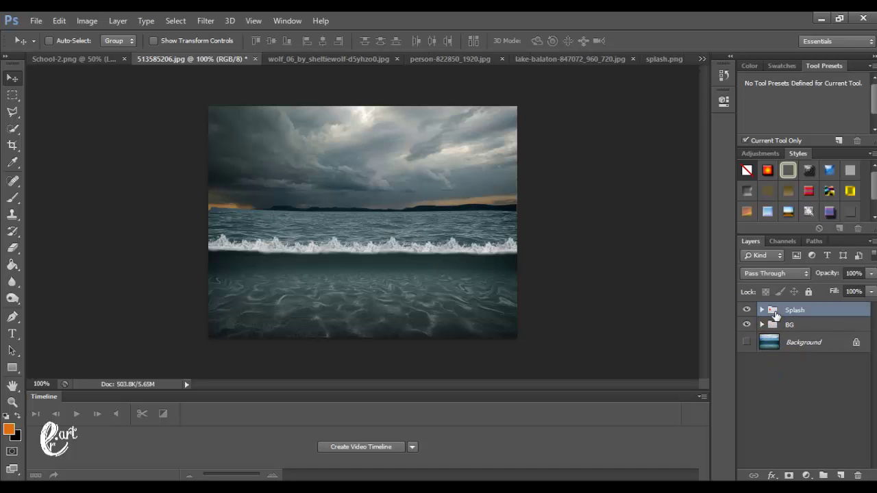
In the wolf photo, start a Quick Selection covering the wolf's tail, hip and back
click(349, 59)
key(ctrl+minus)
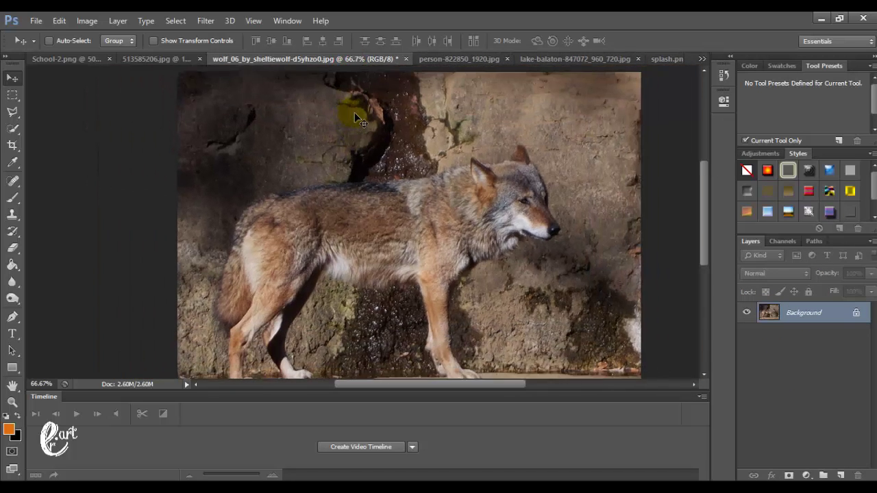
key(ctrl+minus)
key(ctrl+plus)
key(ctrl+plus)
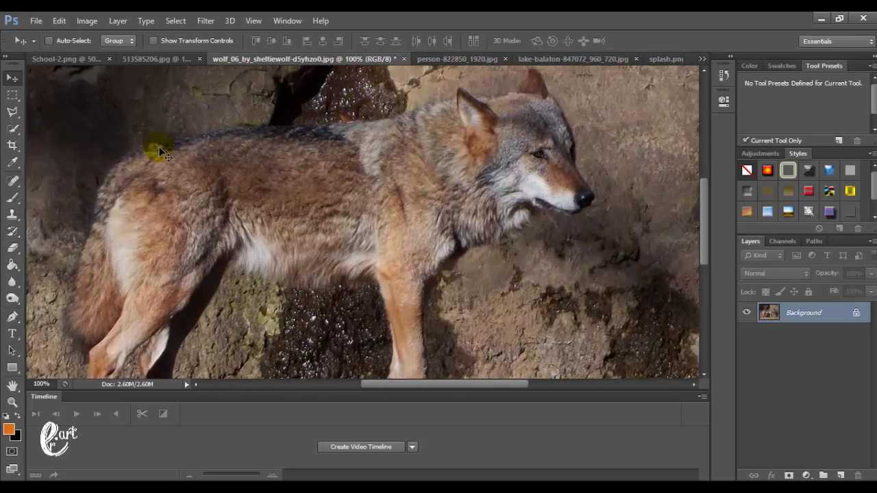
click(12, 128)
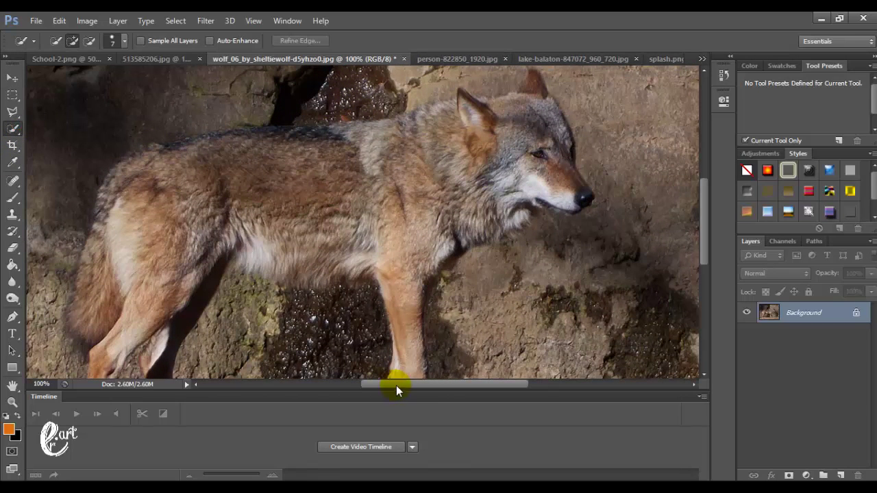
drag(396, 385, 368, 385)
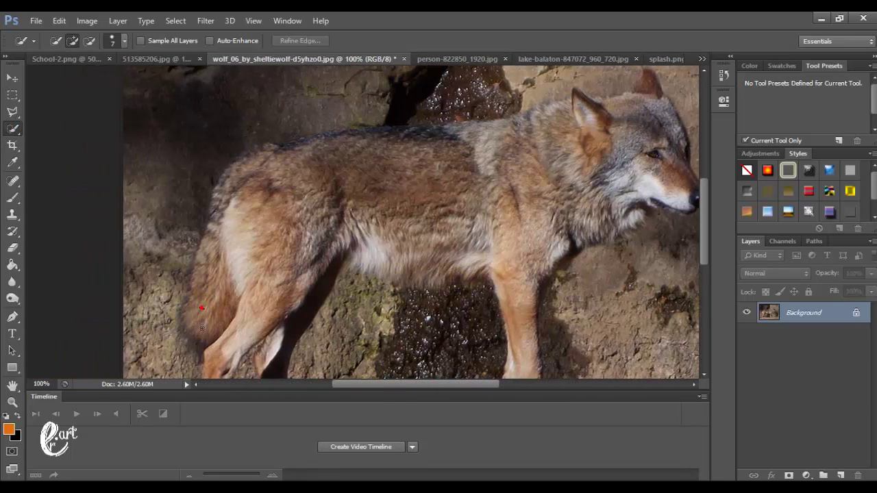
drag(219, 335, 233, 182)
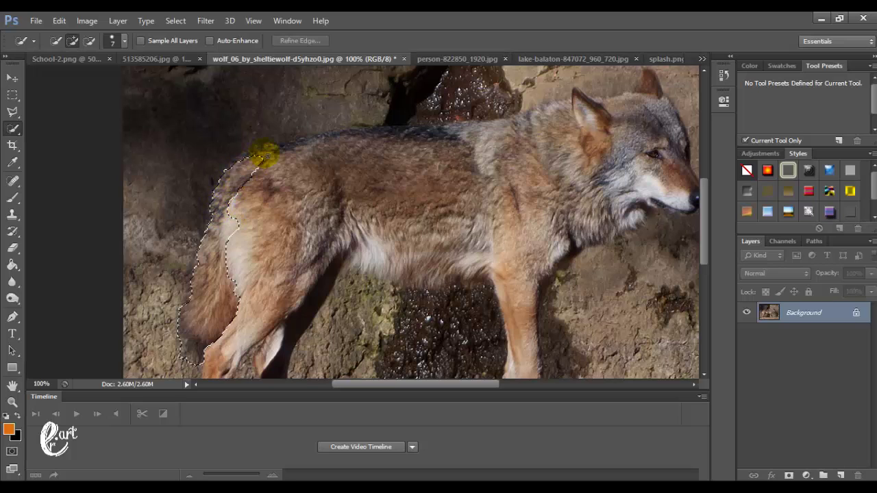
drag(267, 157, 283, 151)
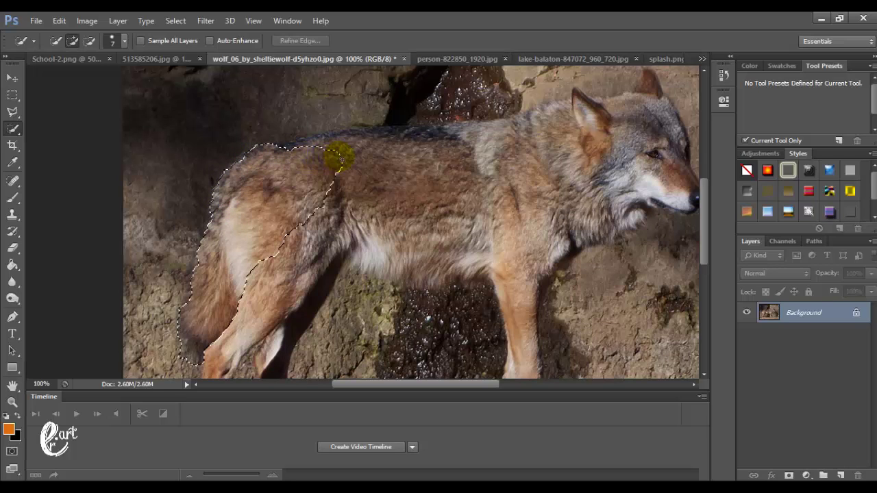
mouse_move(408, 154)
mouse_down()
mouse_move(475, 153)
mouse_move(410, 147)
mouse_up()
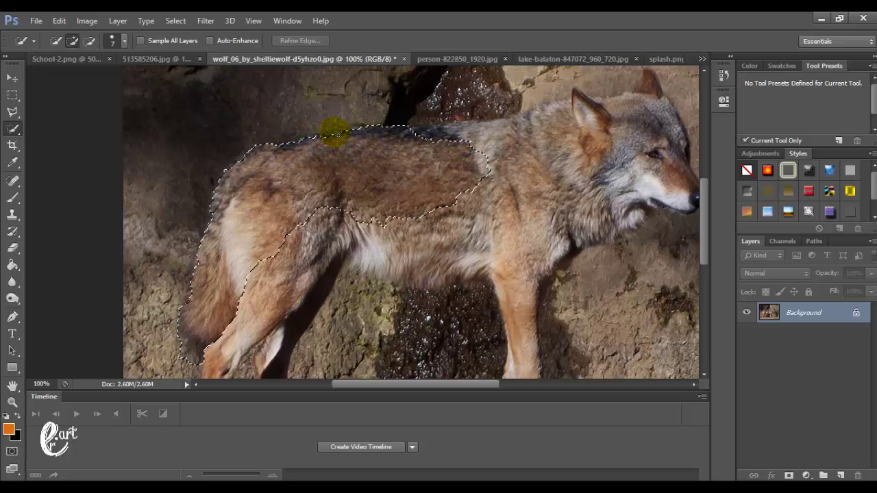
Extend the selection over the neck, nose, jaw and rear paw, then copy the wolf to Layer 1
mouse_move(400, 141)
mouse_down()
mouse_move(560, 129)
mouse_move(587, 88)
mouse_move(612, 114)
mouse_move(651, 101)
mouse_move(666, 111)
mouse_move(677, 148)
mouse_move(683, 136)
mouse_move(676, 128)
mouse_move(676, 176)
mouse_up()
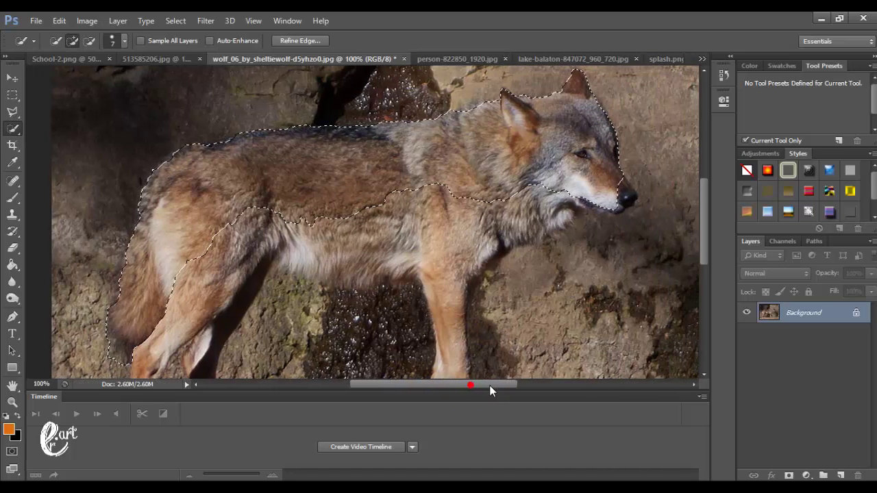
drag(479, 382, 493, 385)
click(607, 190)
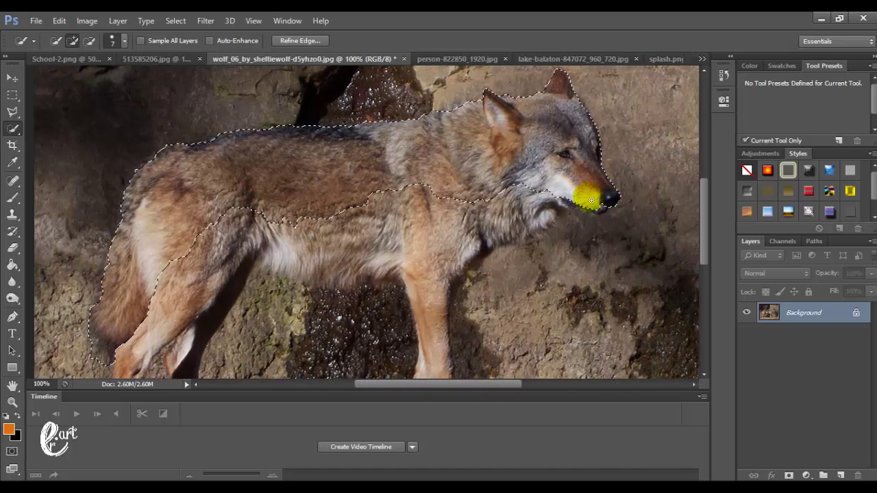
mouse_move(560, 207)
mouse_down()
mouse_move(453, 249)
mouse_move(418, 233)
mouse_move(400, 244)
mouse_move(397, 265)
mouse_move(328, 270)
mouse_move(303, 245)
mouse_move(229, 249)
mouse_move(209, 278)
mouse_up()
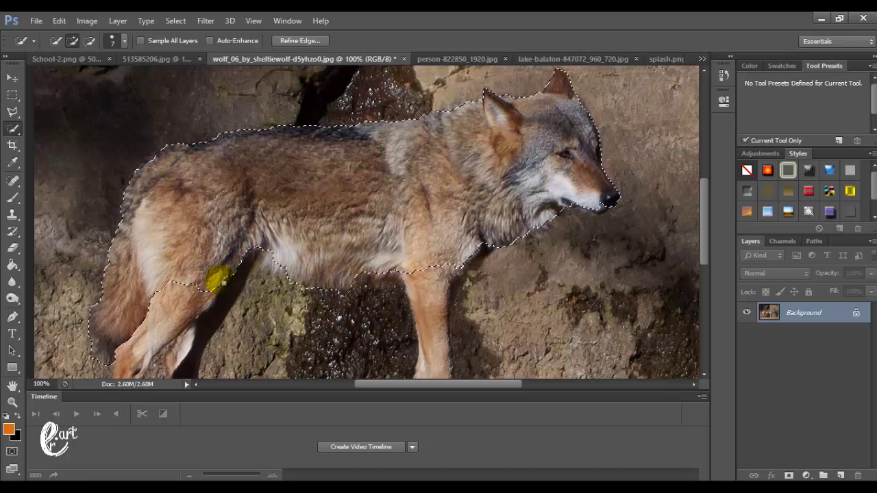
key(ctrl+d)
key(ctrl+minus)
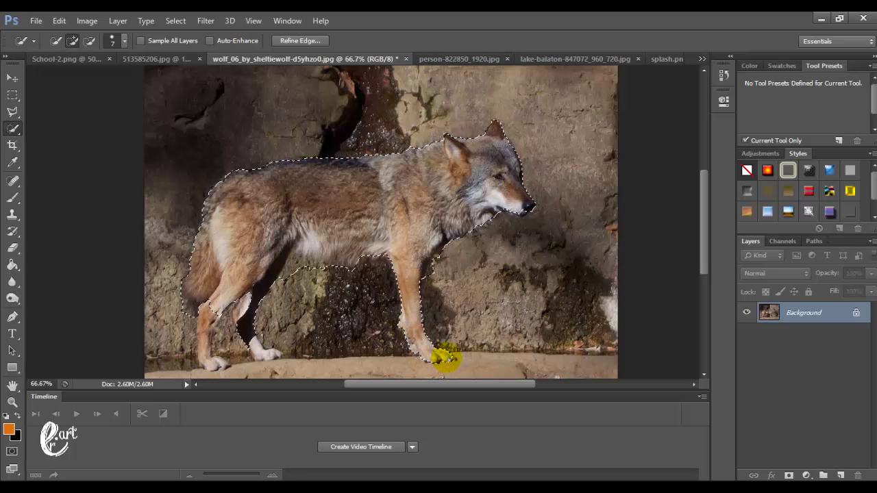
click(266, 352)
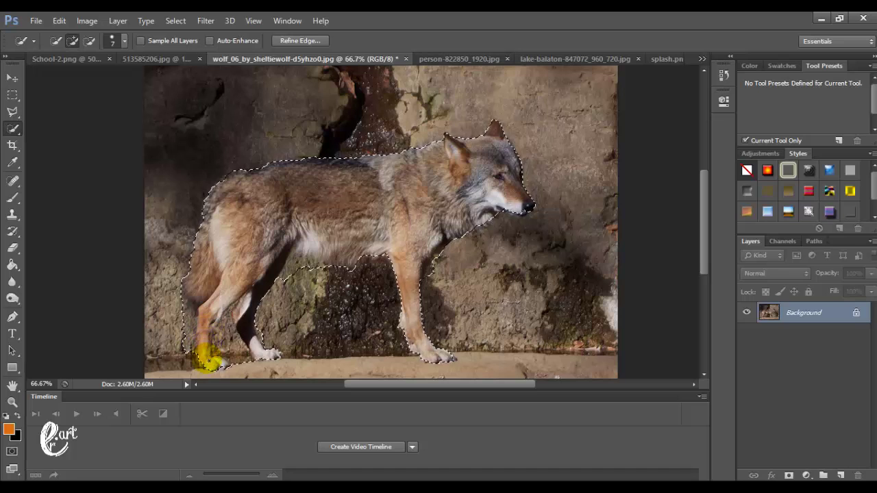
key(ctrl+j)
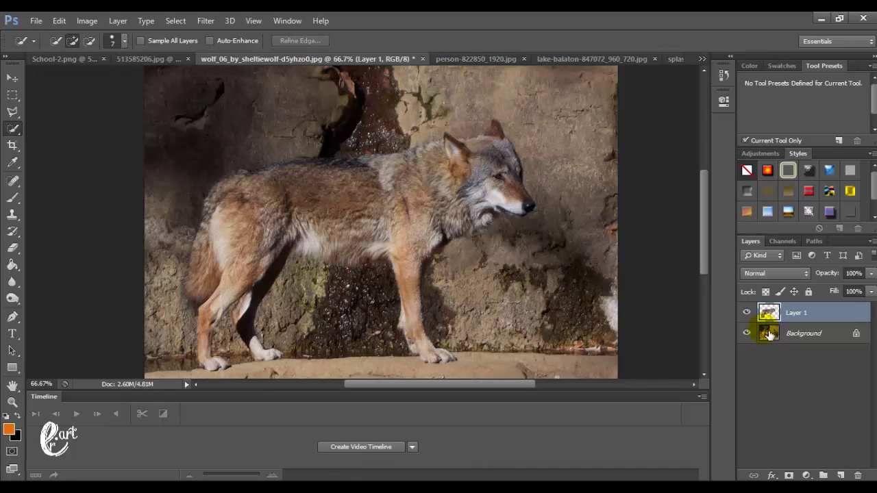
Hide the Background layer and zoom in to 200% on the wolf's edges
click(748, 333)
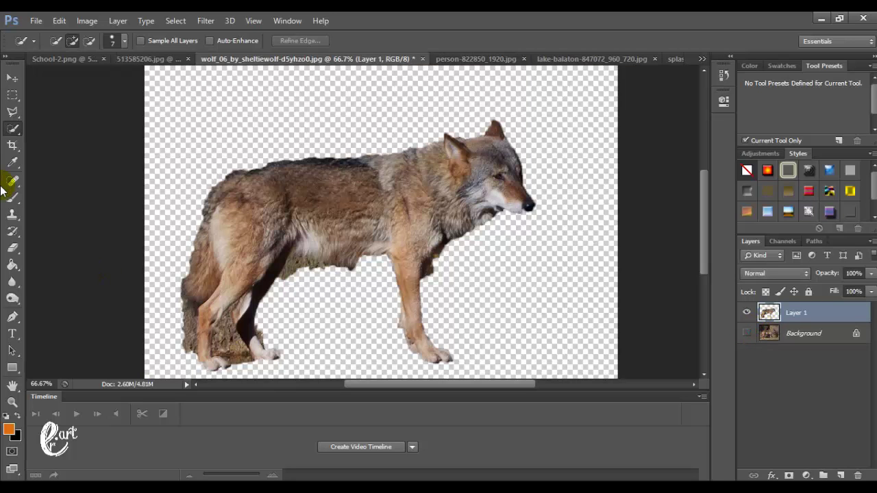
click(19, 103)
key(ctrl+plus)
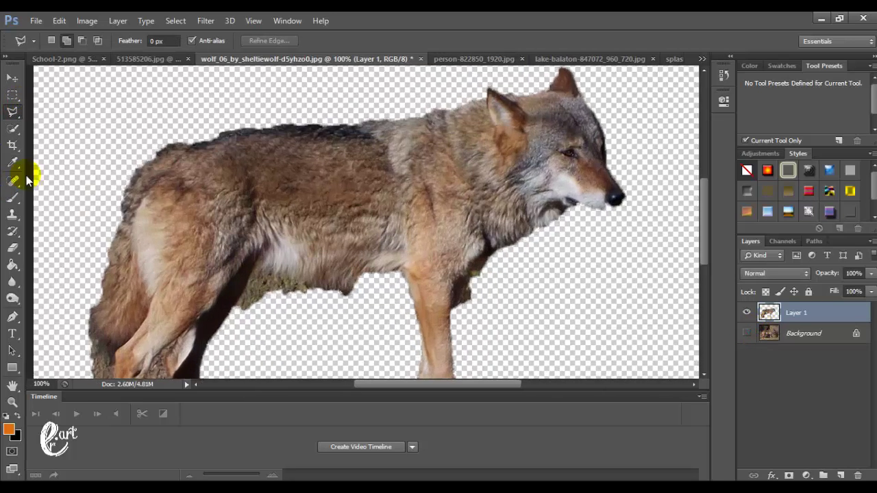
key(ctrl+plus)
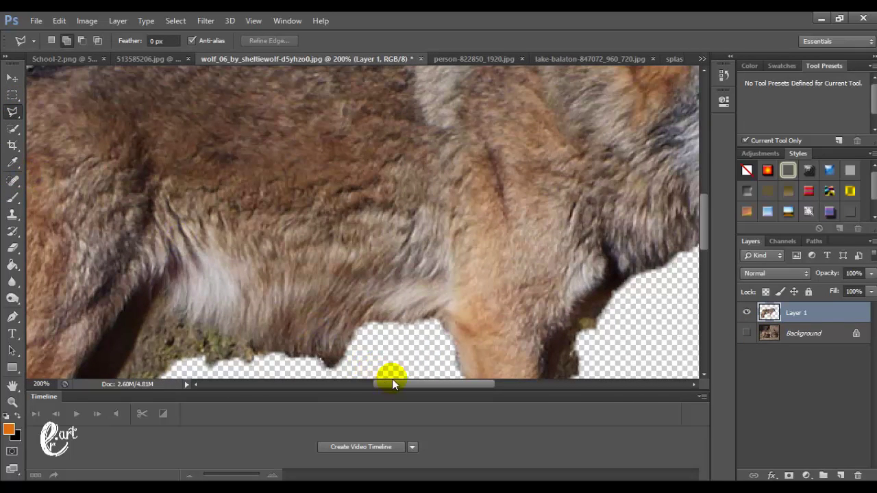
drag(392, 384, 321, 384)
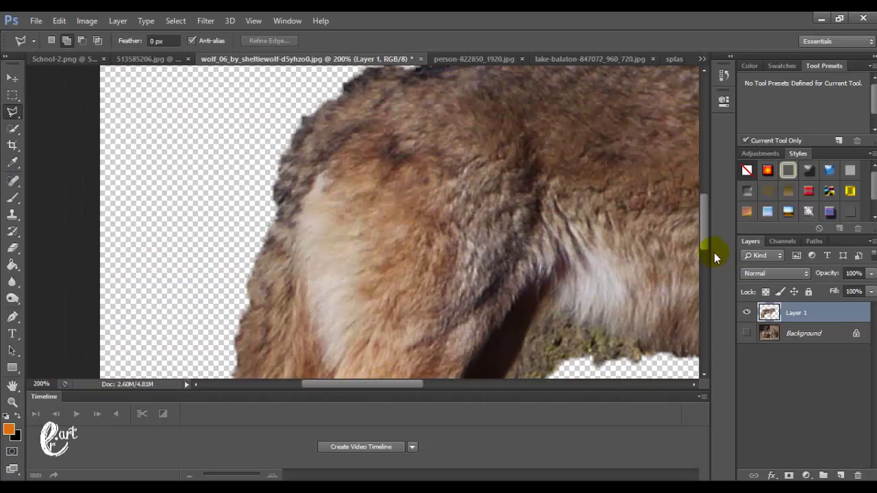
drag(714, 256, 711, 290)
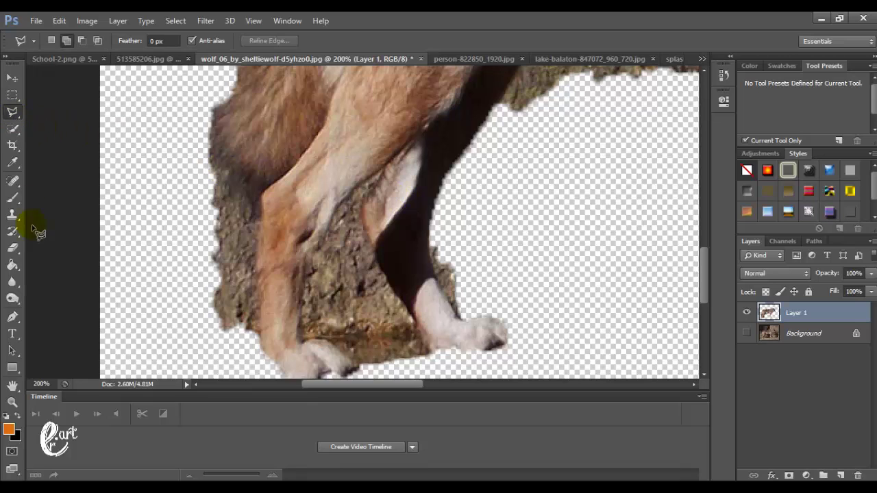
Erase leftover rock and moss beside the front legs, paws, chest and between the legs
click(12, 248)
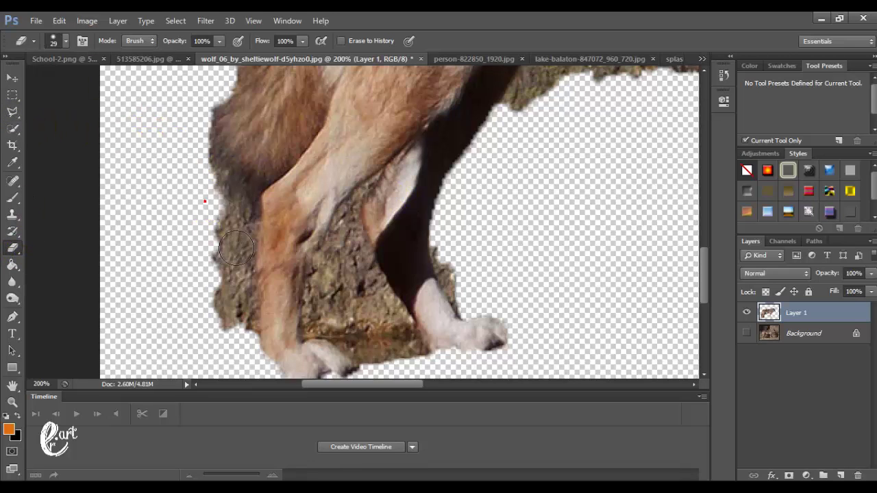
mouse_move(237, 249)
mouse_down()
mouse_move(253, 253)
mouse_move(253, 353)
mouse_move(253, 309)
mouse_move(231, 260)
mouse_move(218, 304)
mouse_up()
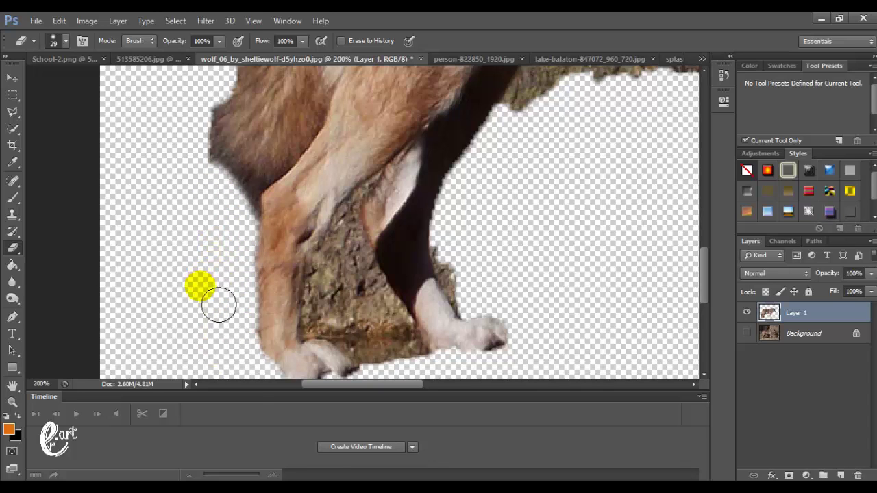
click(518, 319)
mouse_move(485, 313)
mouse_down()
mouse_move(470, 258)
mouse_move(489, 329)
mouse_move(470, 265)
mouse_move(471, 290)
mouse_up()
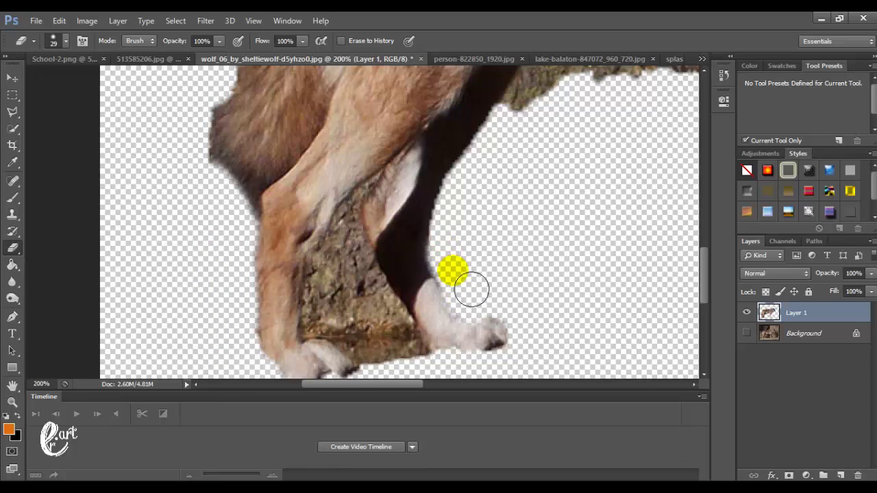
drag(704, 301, 704, 280)
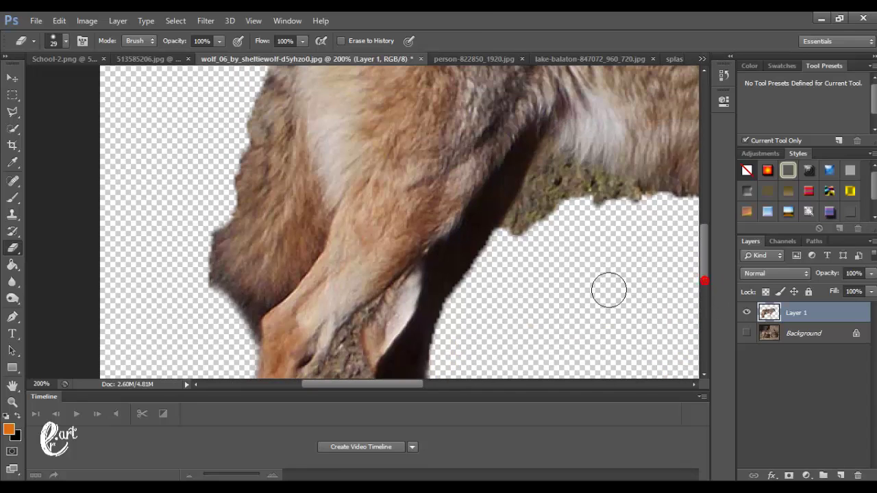
mouse_move(608, 290)
mouse_down()
mouse_move(651, 219)
mouse_move(583, 196)
mouse_move(547, 248)
mouse_move(534, 251)
mouse_move(568, 182)
mouse_move(601, 205)
mouse_up()
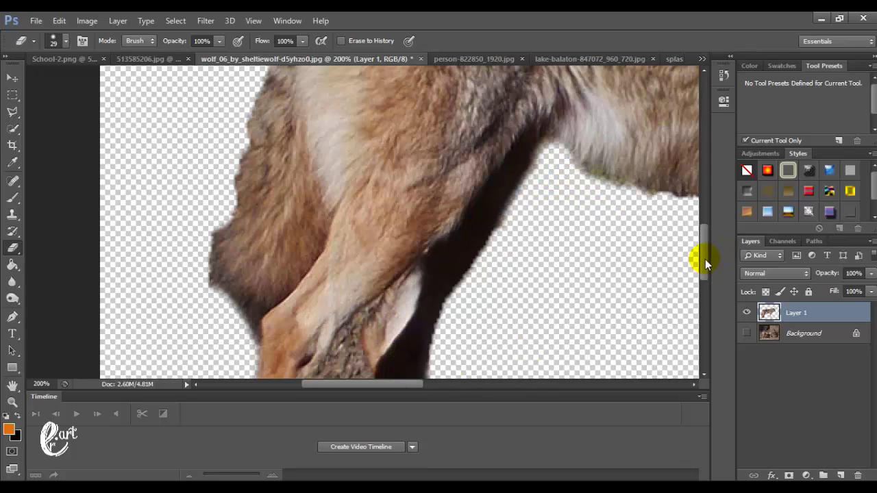
drag(705, 261, 708, 289)
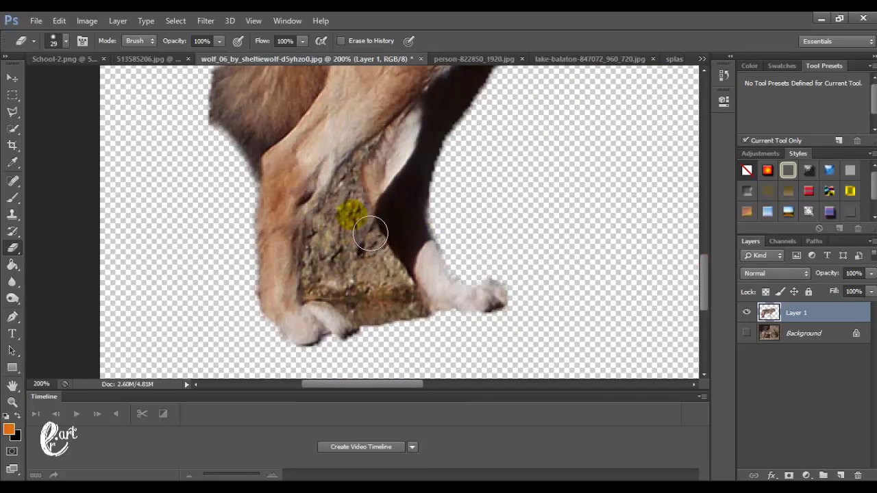
mouse_move(371, 234)
mouse_down()
mouse_move(425, 335)
mouse_move(382, 300)
mouse_move(405, 338)
mouse_move(353, 295)
mouse_move(356, 252)
mouse_move(341, 264)
mouse_move(336, 299)
mouse_move(378, 323)
mouse_move(352, 219)
mouse_move(198, 165)
mouse_up()
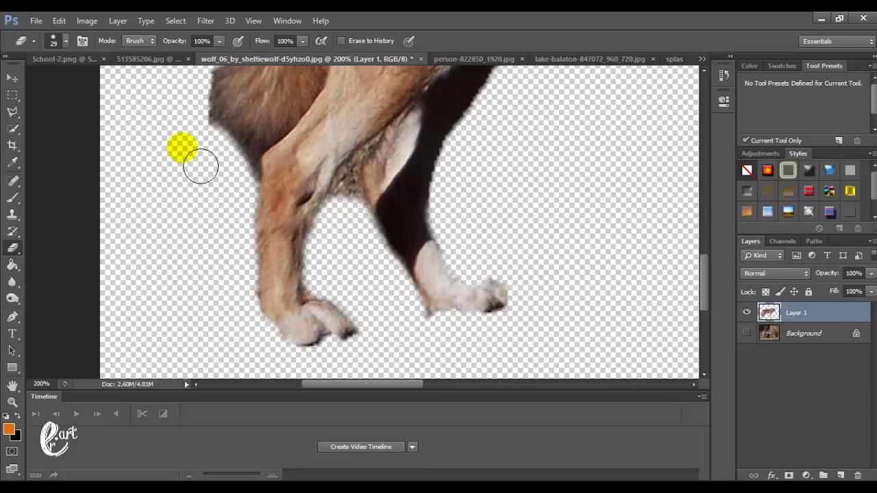
Shrink the eraser brush to 6 px
click(66, 41)
drag(33, 80, 25, 80)
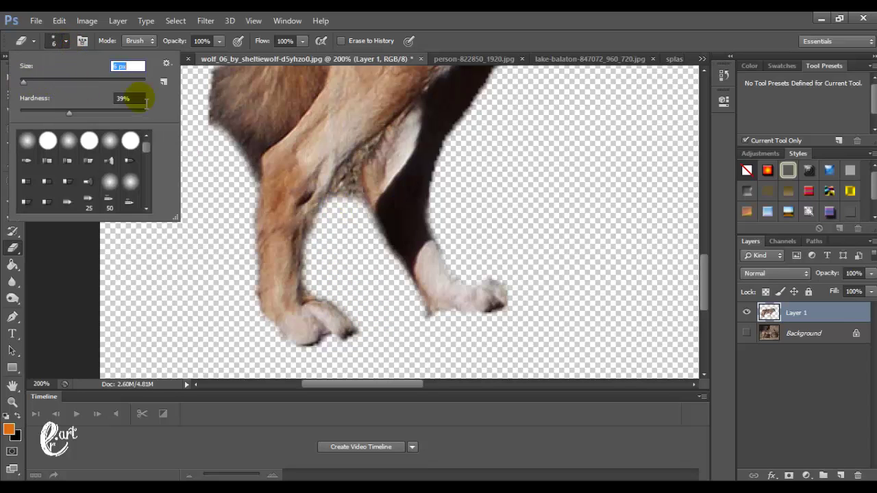
click(382, 141)
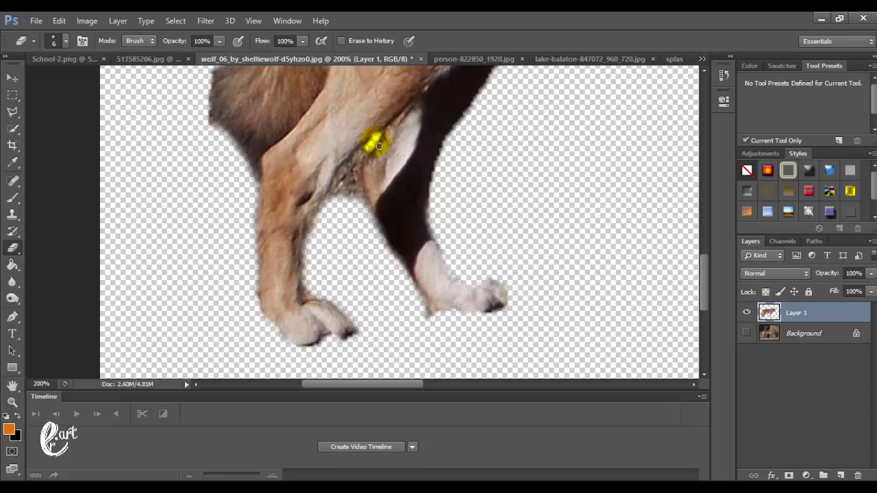
Erase stray specks at the leg junction, left paw and chest edge, then zoom out
mouse_move(379, 146)
mouse_down()
mouse_move(359, 152)
mouse_move(353, 171)
mouse_move(328, 186)
mouse_move(344, 190)
mouse_move(354, 174)
mouse_move(368, 203)
mouse_move(348, 180)
mouse_move(335, 188)
mouse_move(350, 198)
mouse_move(349, 185)
mouse_move(358, 198)
mouse_move(335, 198)
mouse_move(317, 270)
mouse_up()
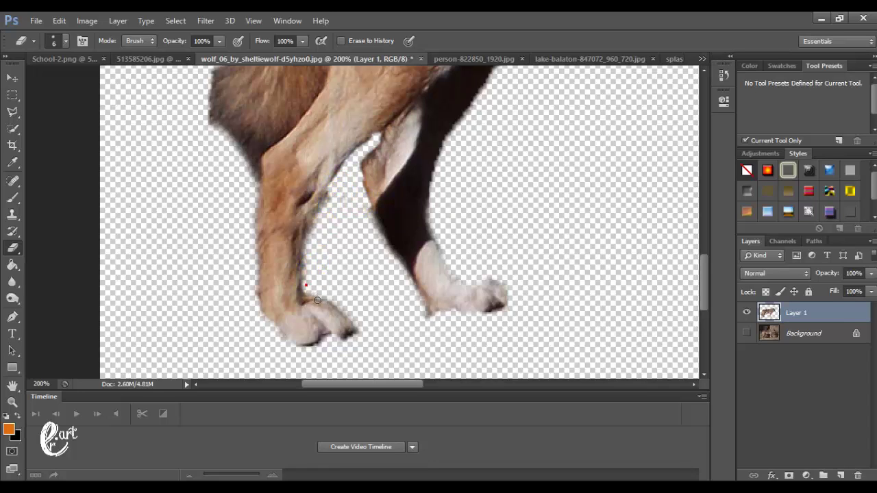
mouse_move(317, 300)
mouse_down()
mouse_move(313, 288)
mouse_move(334, 301)
mouse_up()
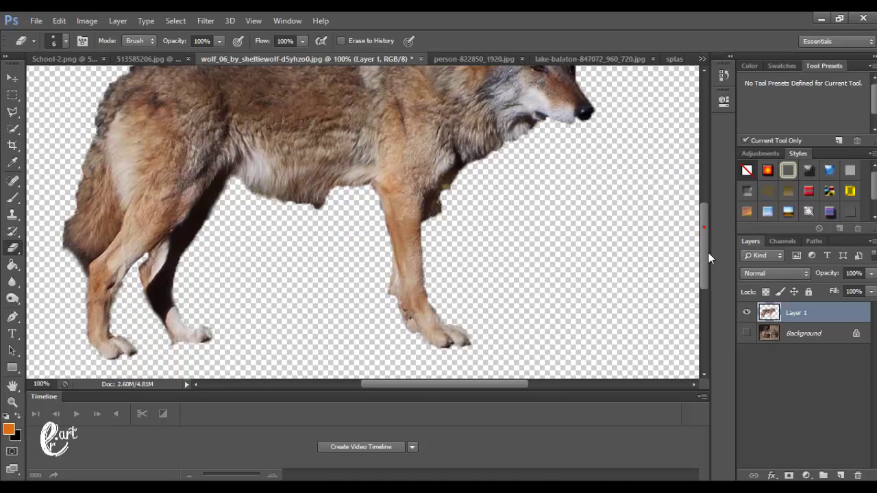
drag(706, 228, 701, 245)
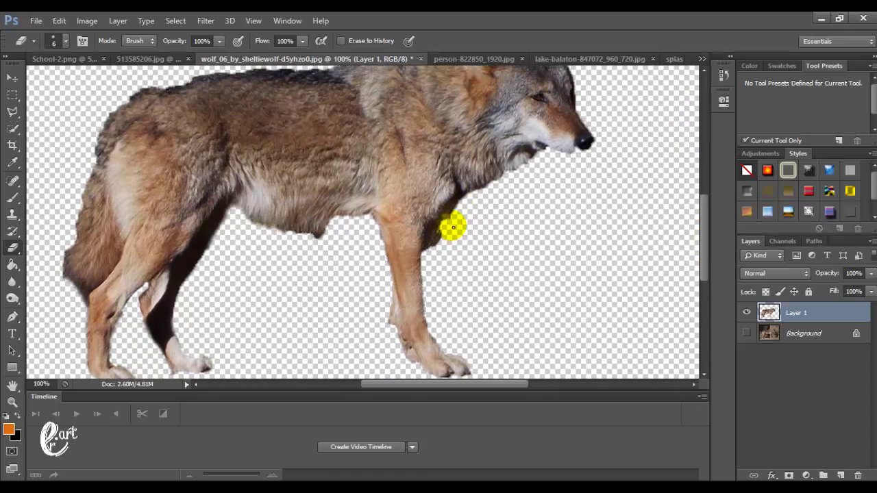
mouse_move(452, 226)
mouse_down()
mouse_move(462, 204)
mouse_move(440, 247)
mouse_move(466, 202)
mouse_up()
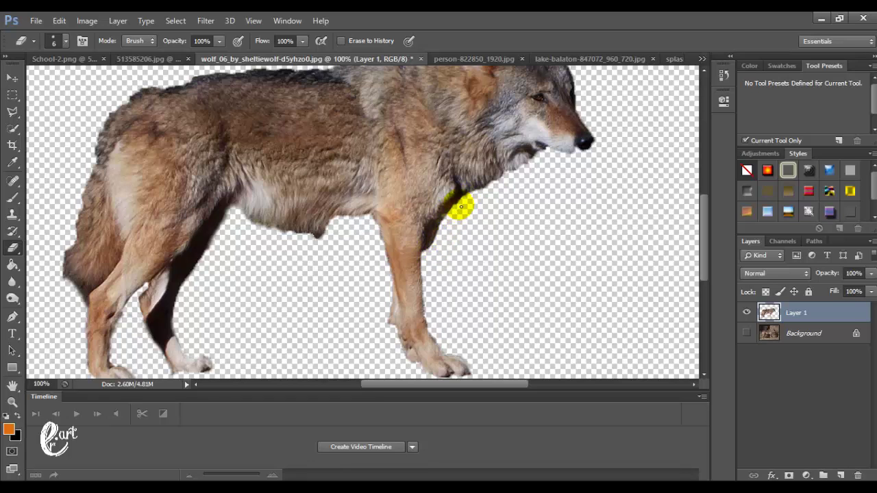
scroll(459, 227, down, 2)
scroll(459, 227, down, 2)
Drag the wolf cutout from its floating window into 513585206.jpg and switch to that composite
scroll(459, 227, down, 1)
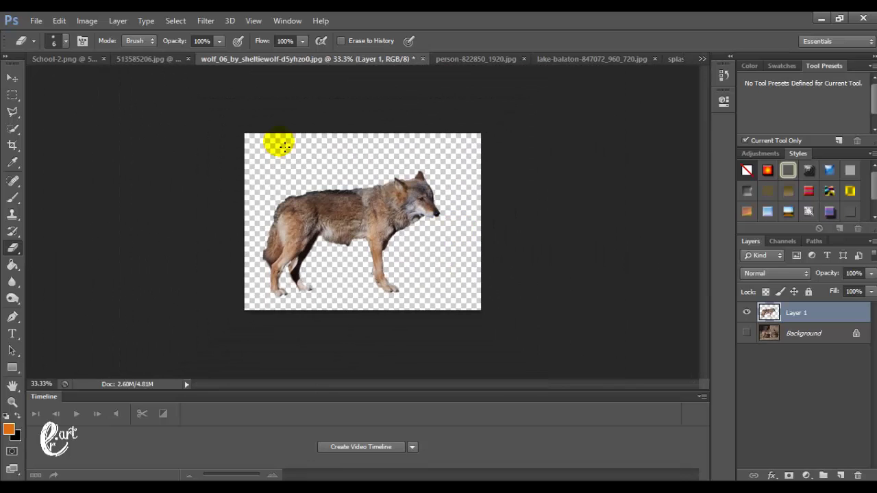
click(15, 78)
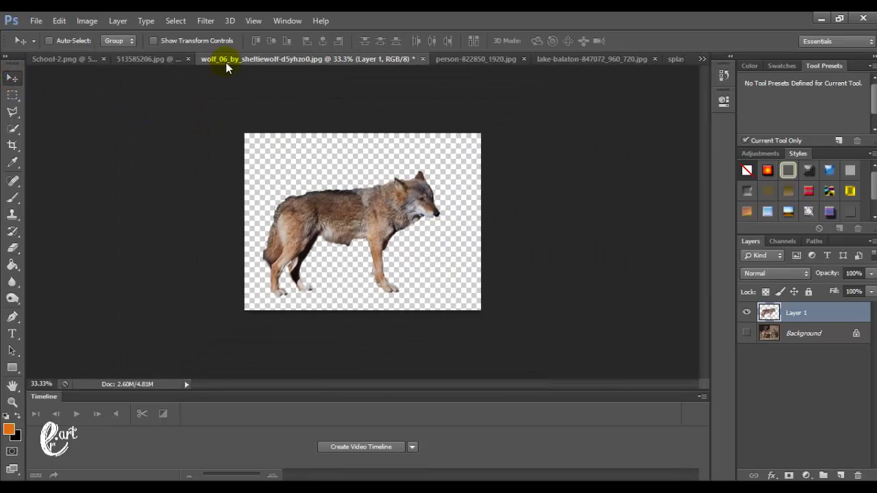
right_click(227, 59)
click(252, 113)
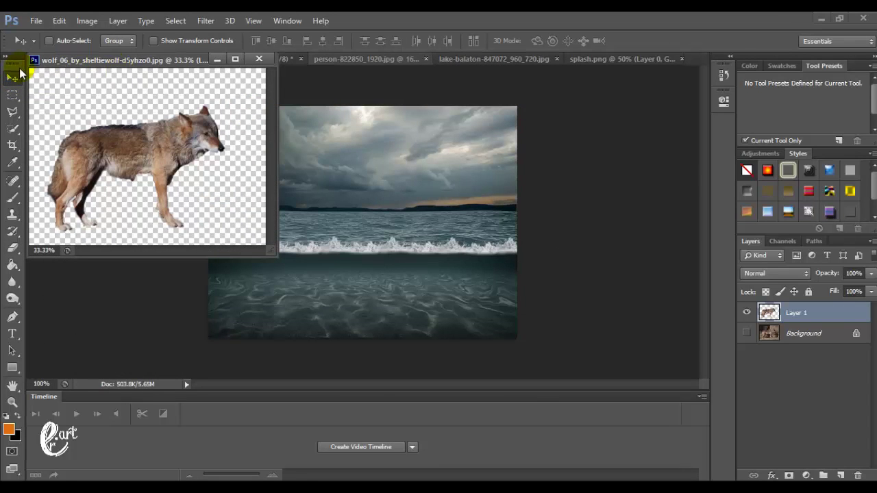
drag(146, 166, 314, 203)
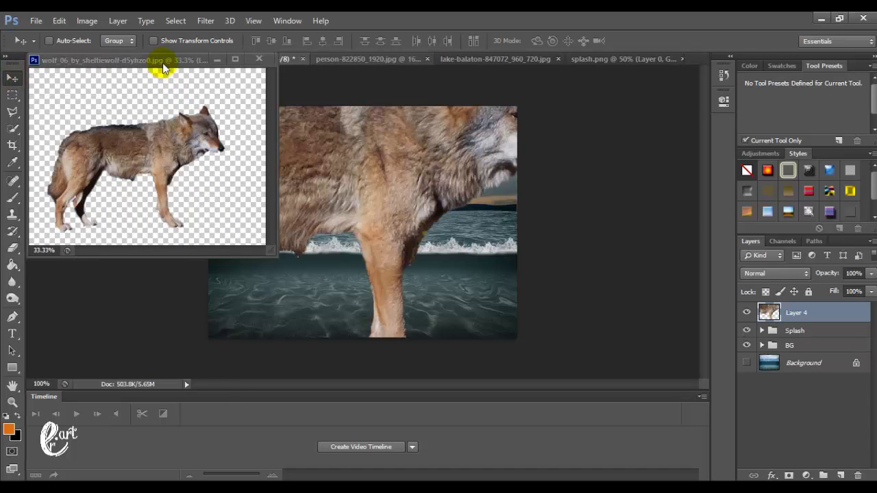
drag(147, 66, 168, 64)
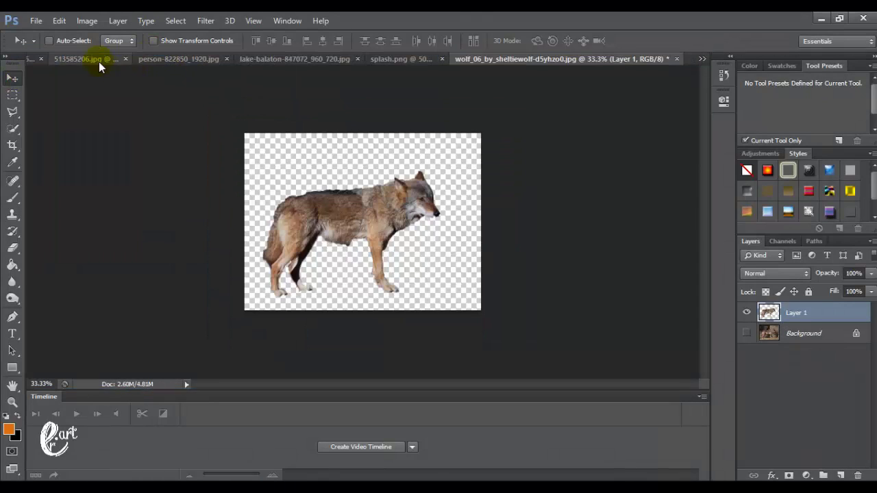
click(283, 20)
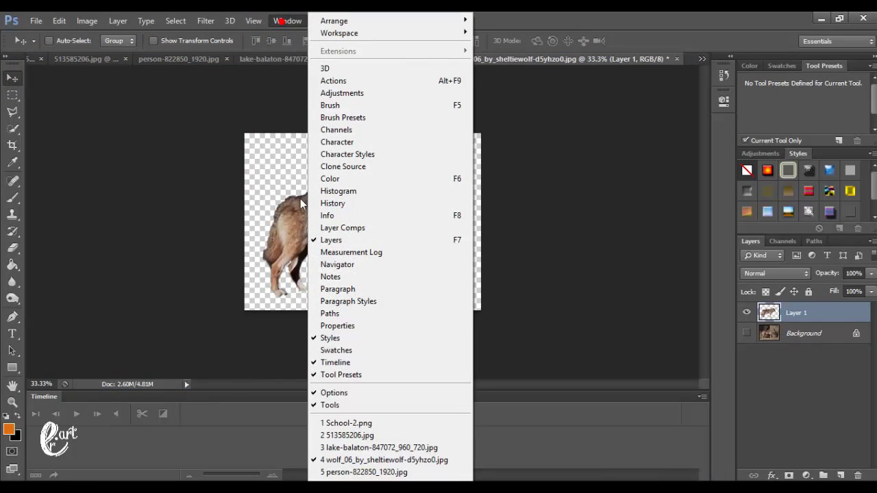
click(340, 435)
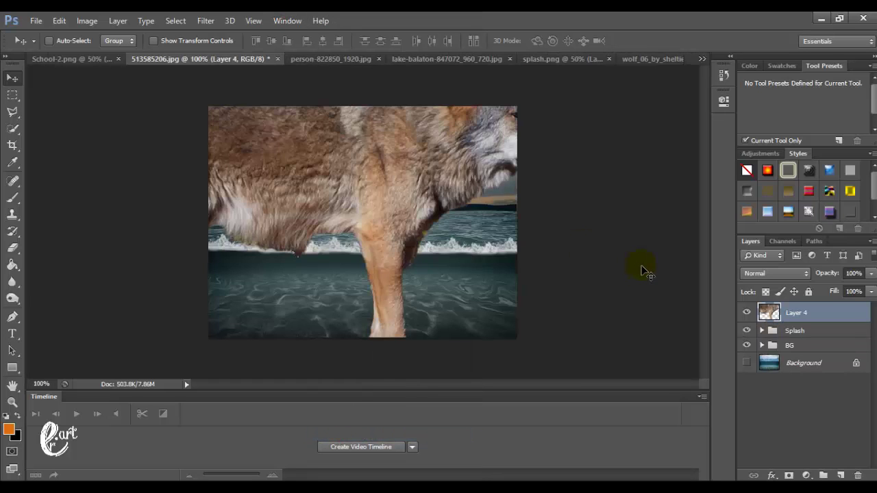
Scale the wolf layer down to about 27% with Free Transform and apply it
key(ctrl+minus)
key(ctrl+t)
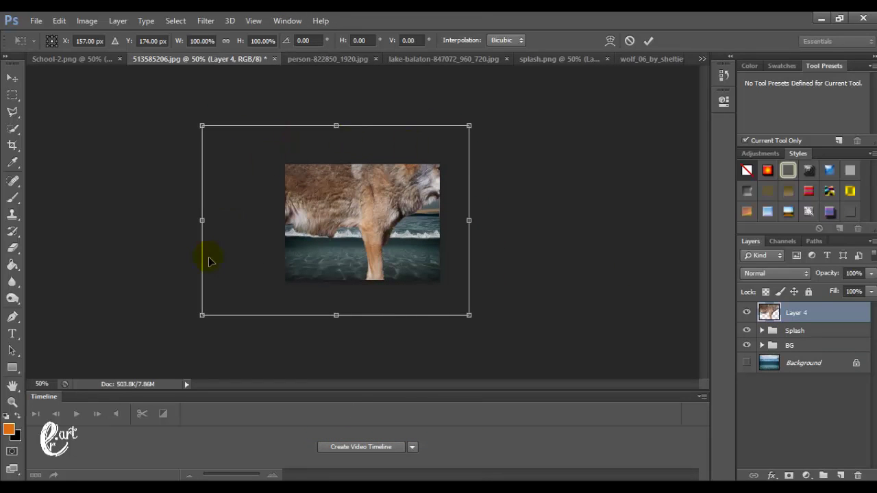
drag(202, 315, 370, 195)
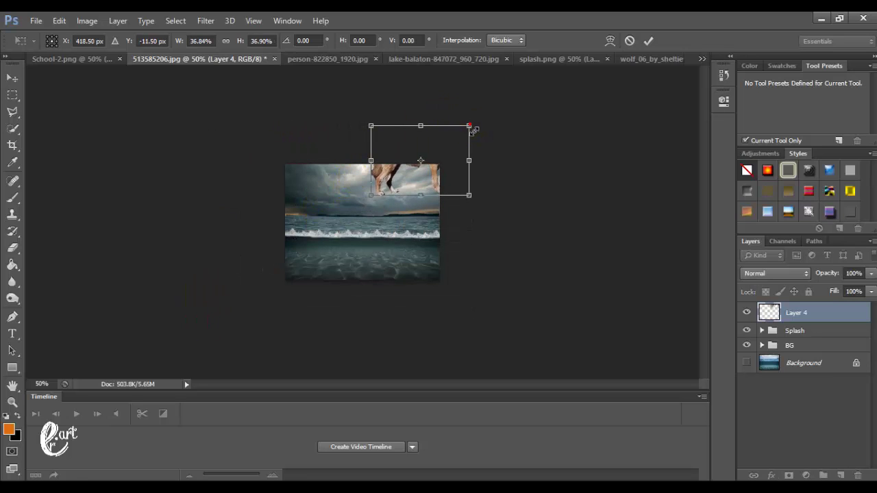
drag(472, 130, 452, 150)
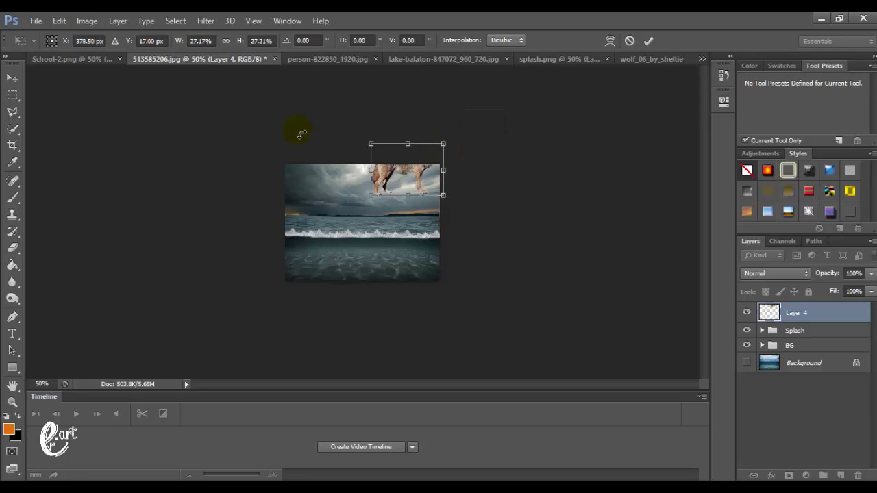
click(13, 95)
key(Return)
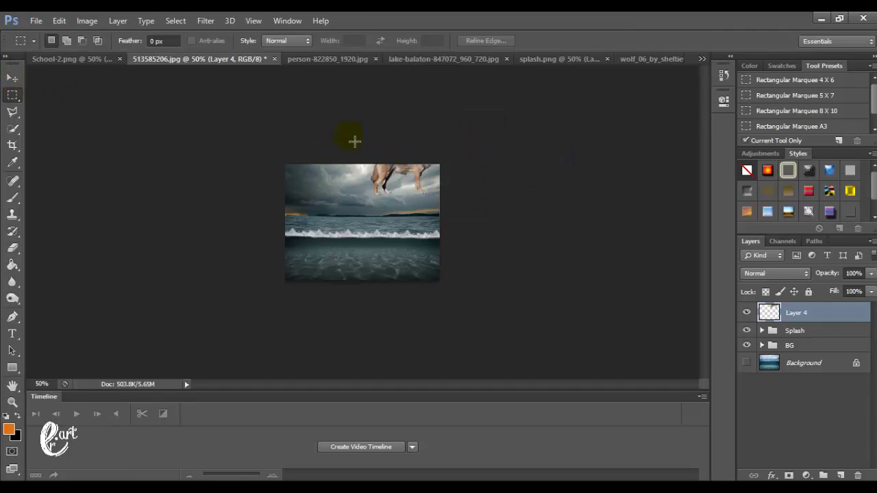
drag(413, 201, 305, 192)
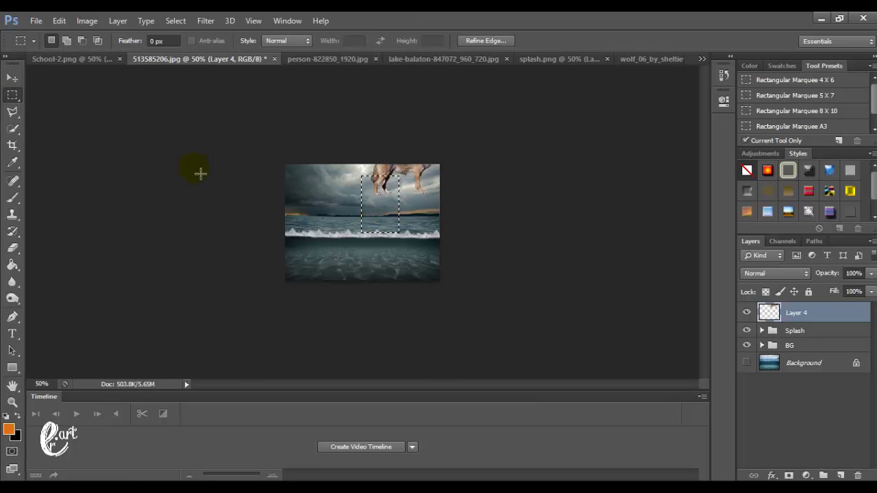
click(320, 225)
Move the wolf down onto the waves, enlarge it to about 132%, and nudge it into place
click(12, 78)
drag(362, 168, 351, 237)
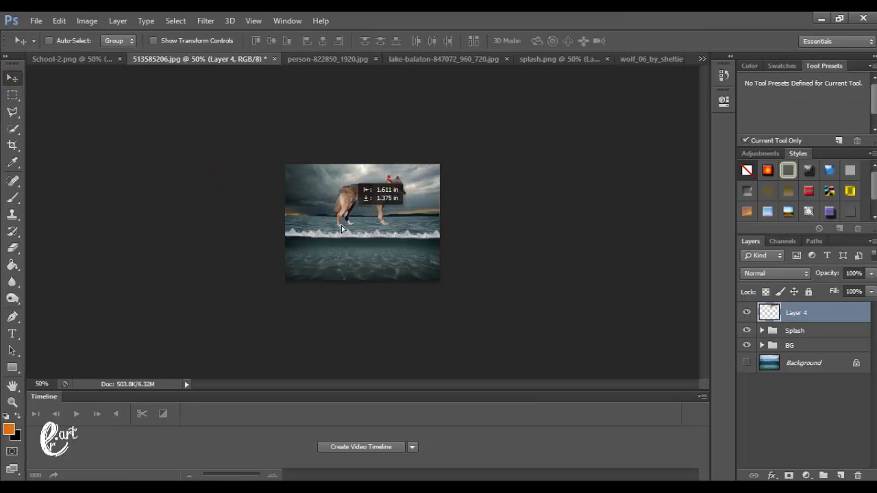
scroll(350, 236, up, 3)
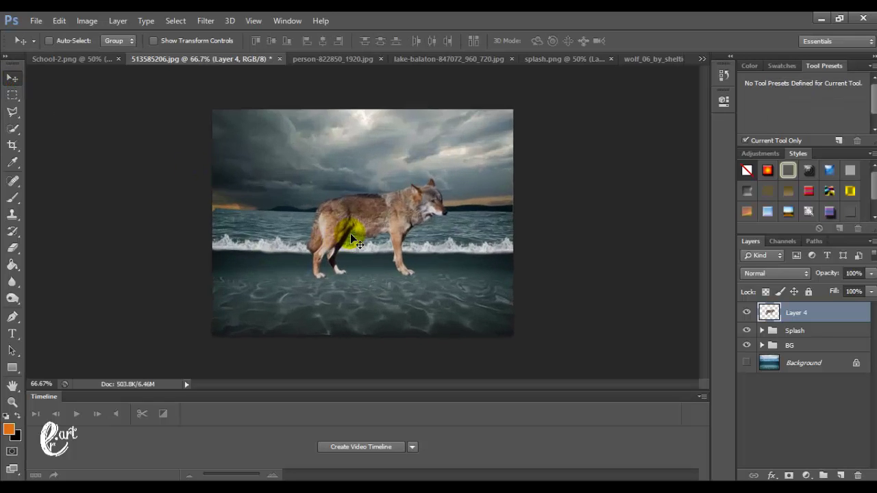
scroll(350, 237, down, 1)
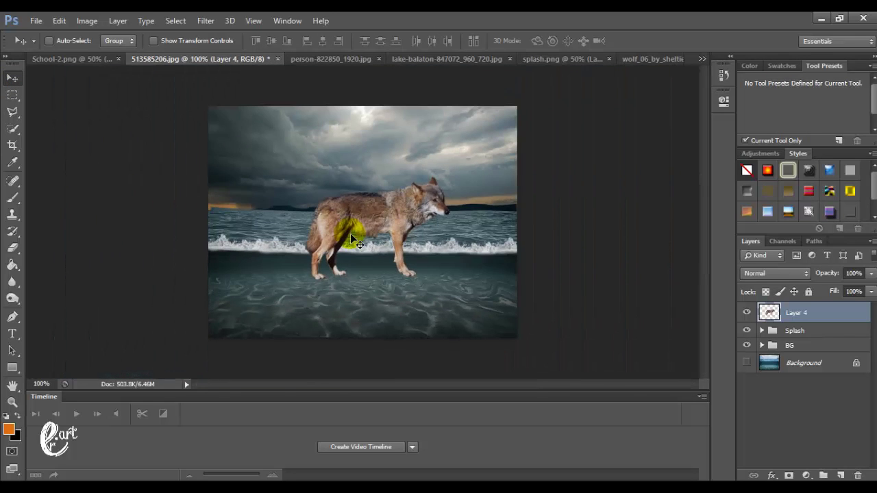
drag(357, 231, 339, 244)
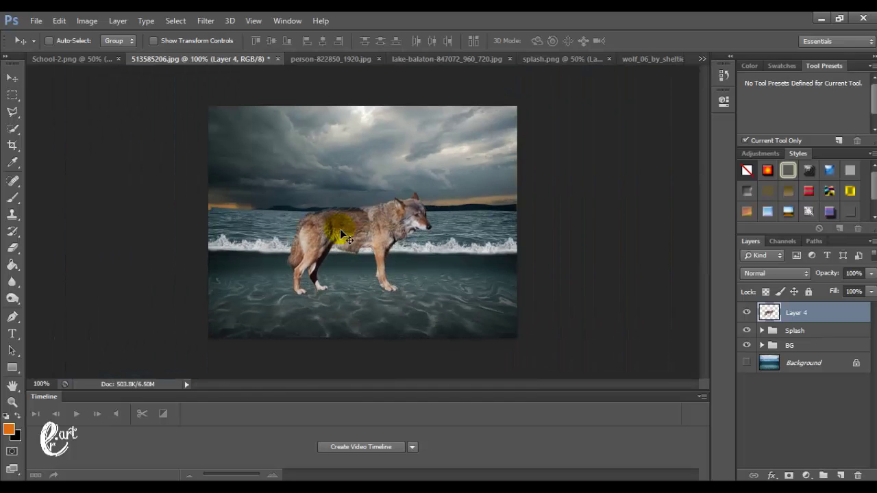
key(ctrl+t)
drag(432, 192, 480, 157)
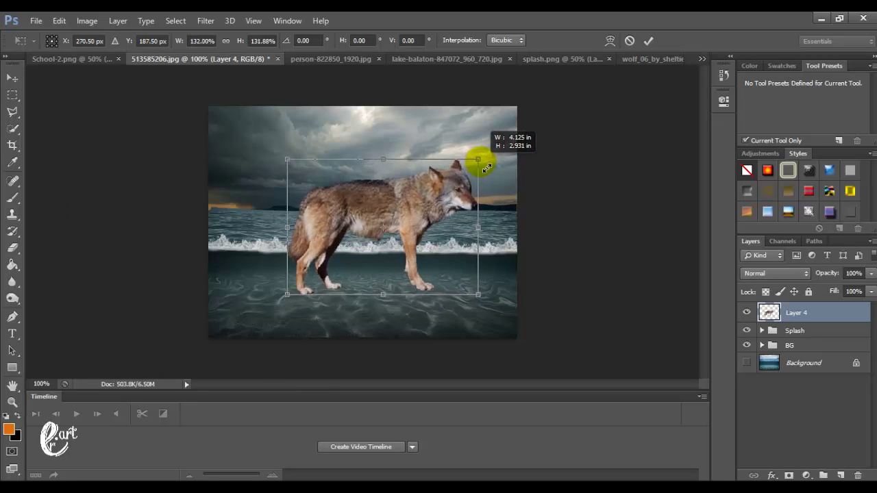
click(12, 77)
key(Return)
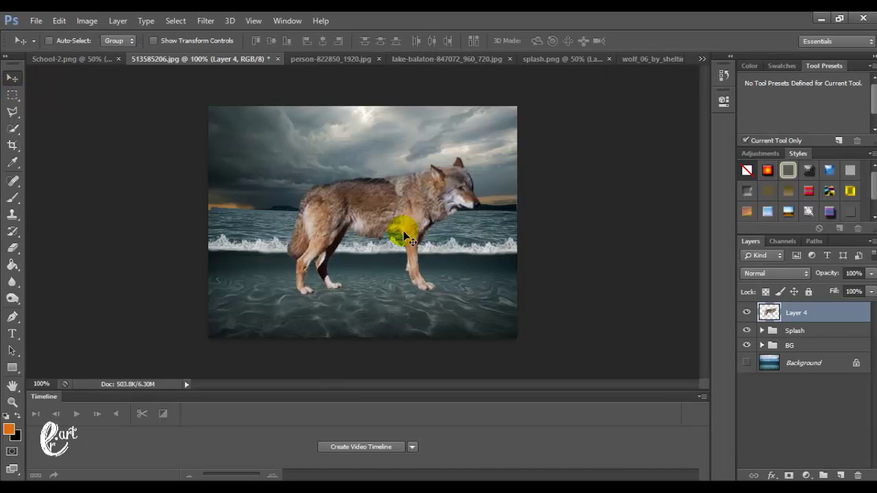
drag(404, 233, 404, 236)
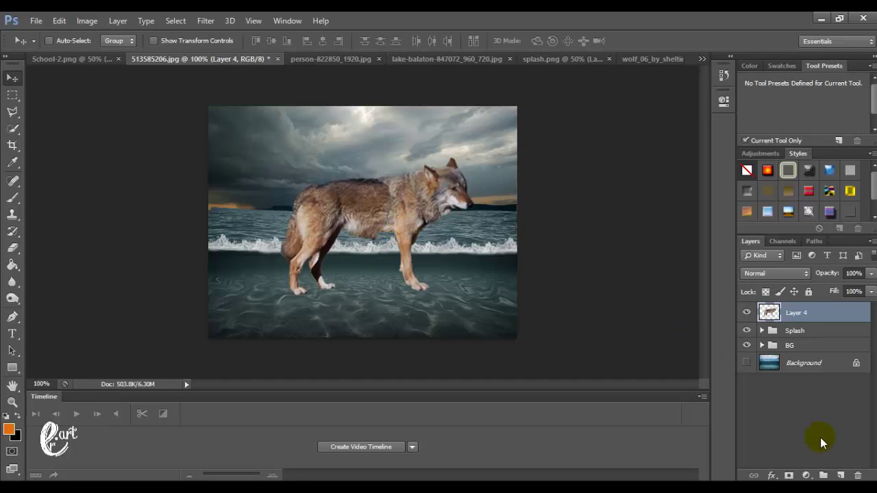
Add a Levels adjustment clipped to the wolf layer with output white lowered to 227
click(806, 475)
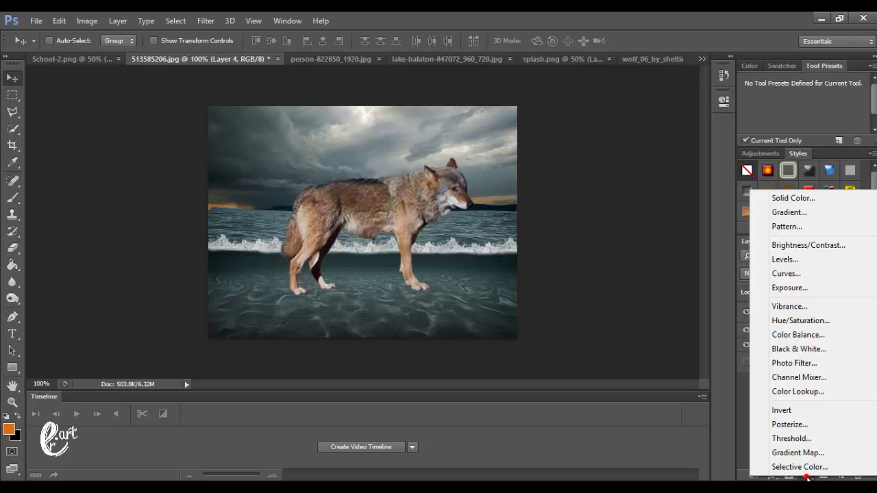
click(784, 259)
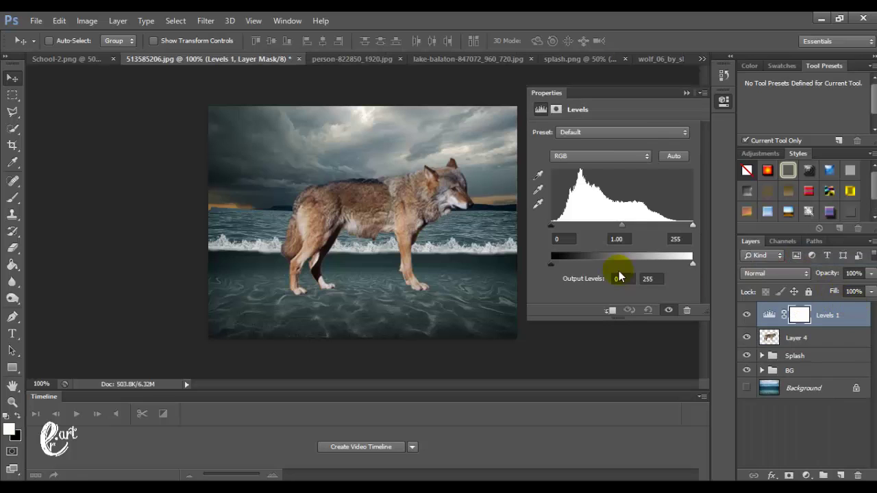
right_click(857, 316)
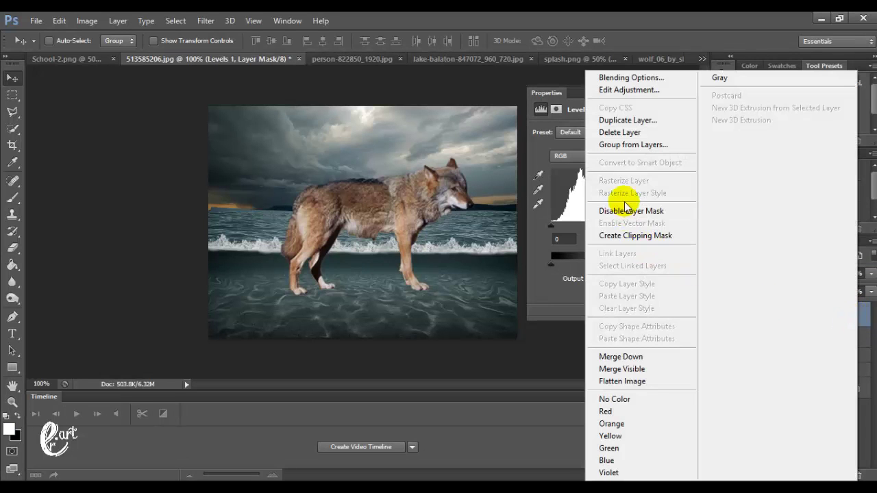
click(626, 235)
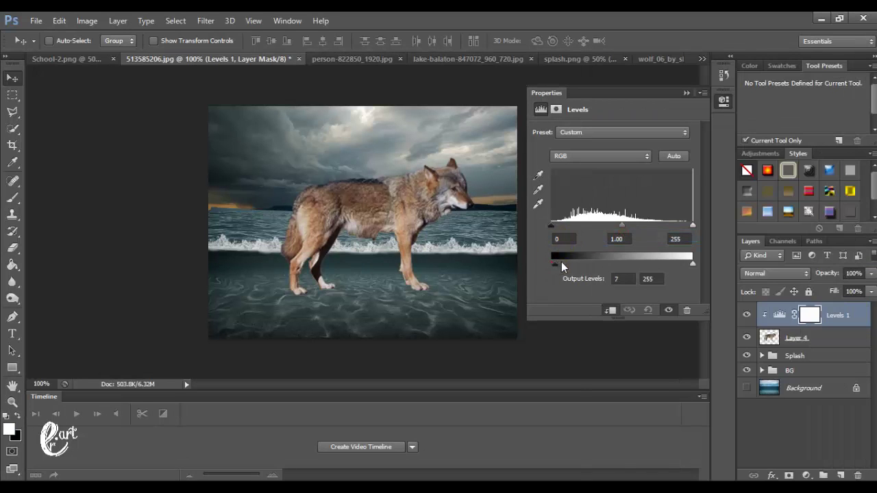
drag(561, 262, 541, 261)
drag(689, 262, 681, 267)
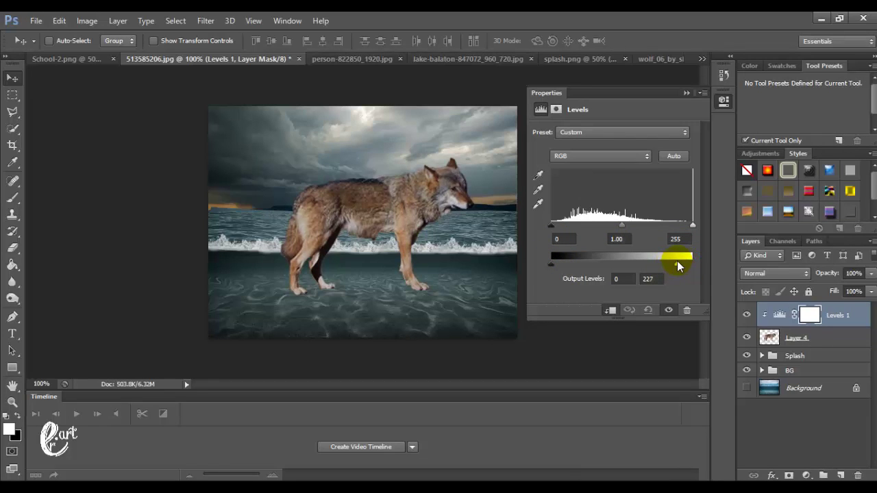
click(686, 93)
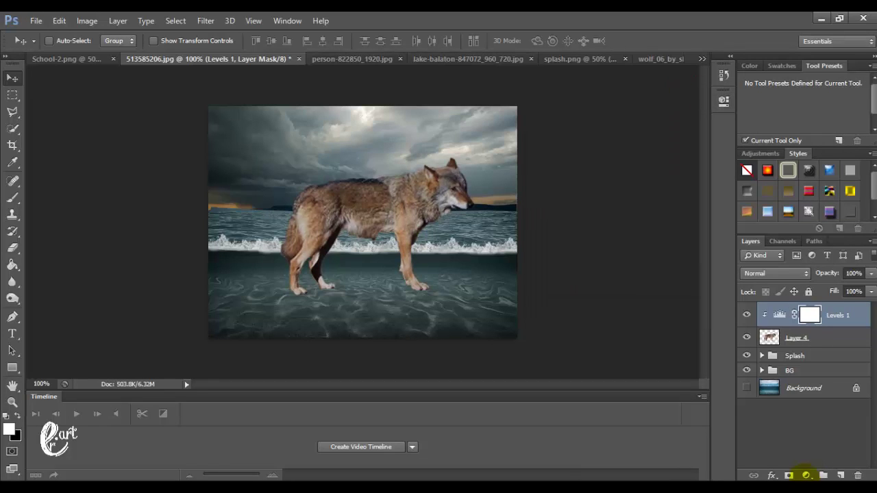
click(805, 475)
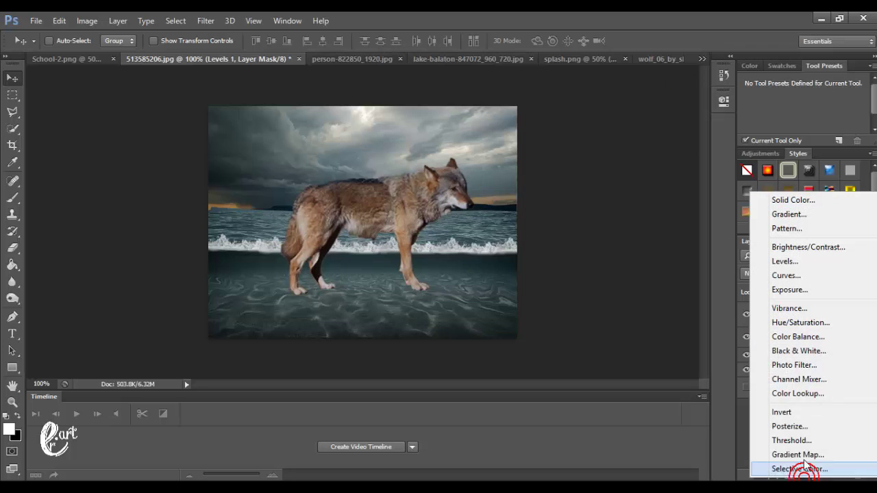
Add a Hue/Saturation adjustment clipped to the wolf with Hue -12 and Lightness -5
click(782, 322)
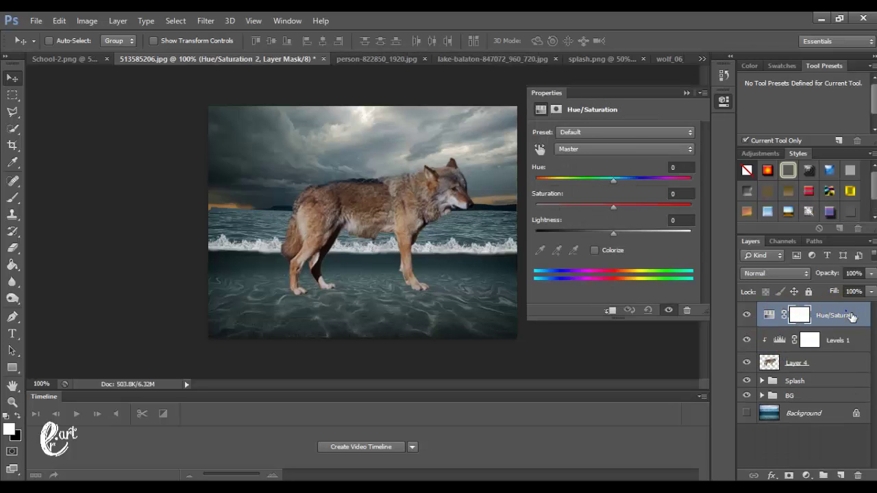
right_click(852, 317)
click(642, 236)
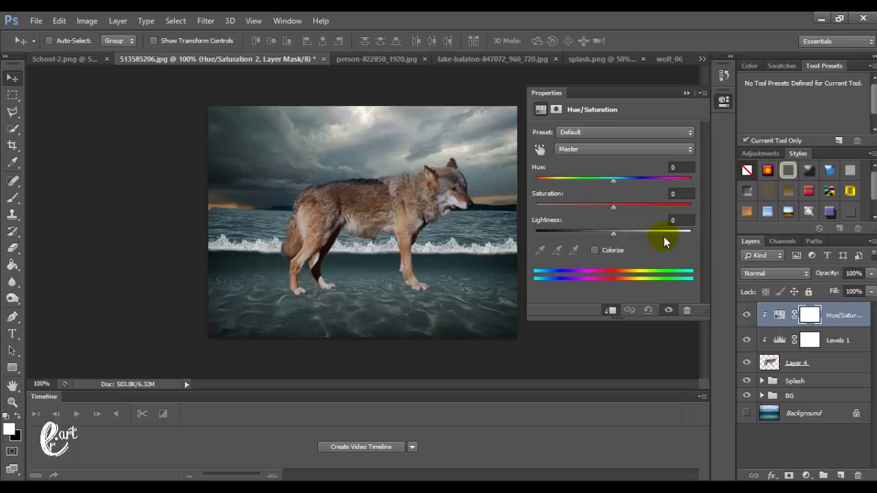
drag(608, 237, 610, 234)
mouse_move(609, 179)
mouse_down()
mouse_move(637, 174)
mouse_move(603, 174)
mouse_up()
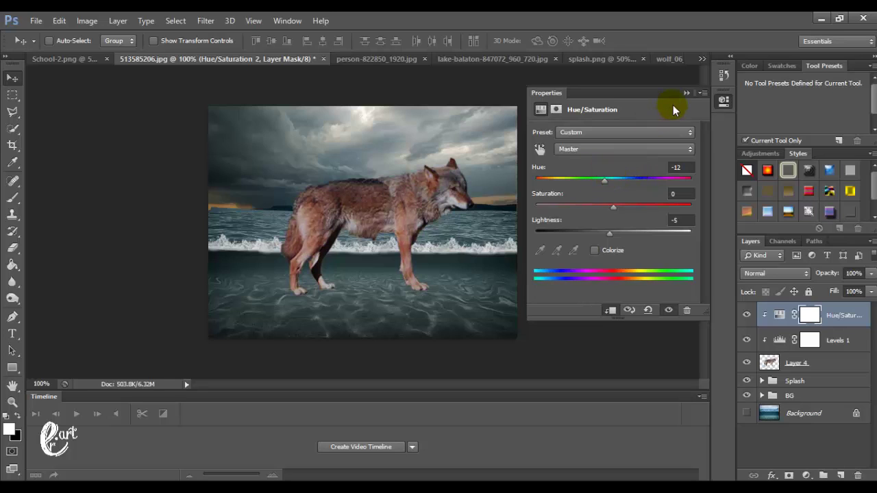
click(687, 93)
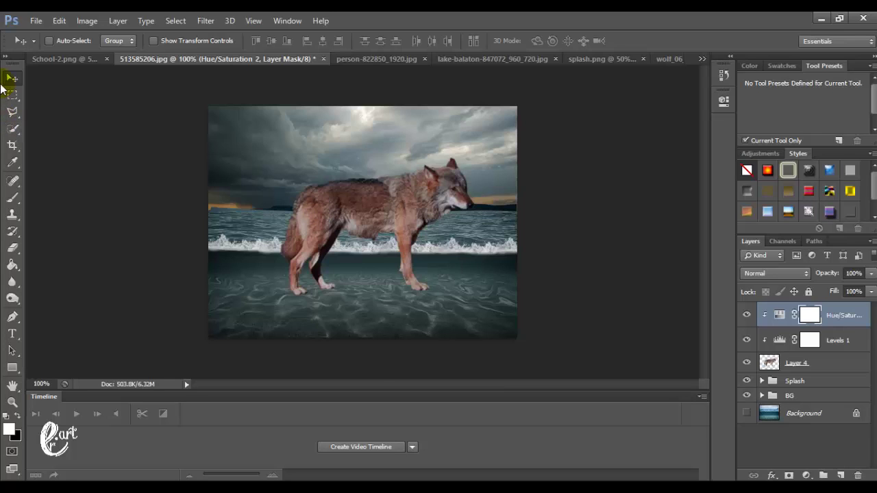
Cut thin strips out of the wolf on Layer 4 along the foam waterline
click(12, 91)
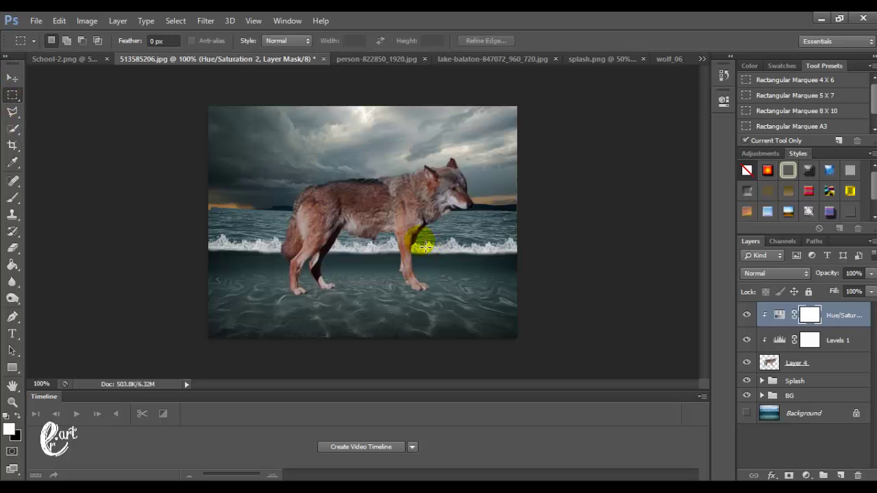
key(ctrl+plus)
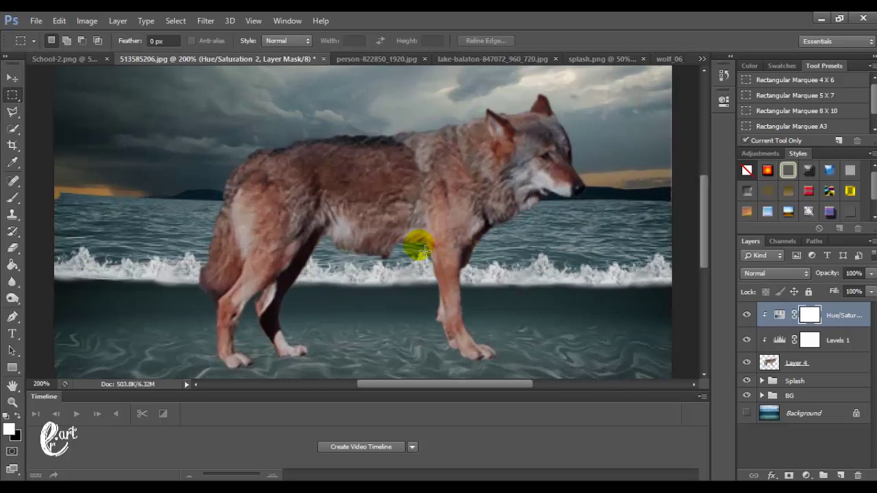
click(770, 368)
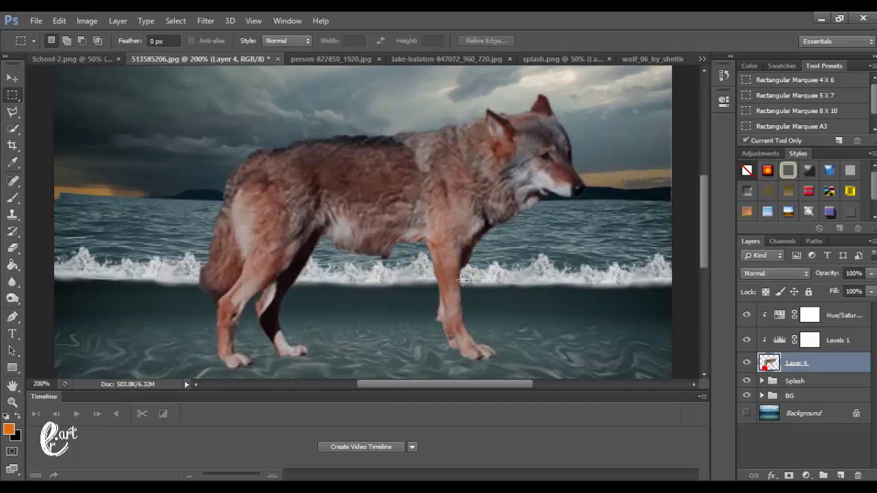
drag(476, 288, 196, 267)
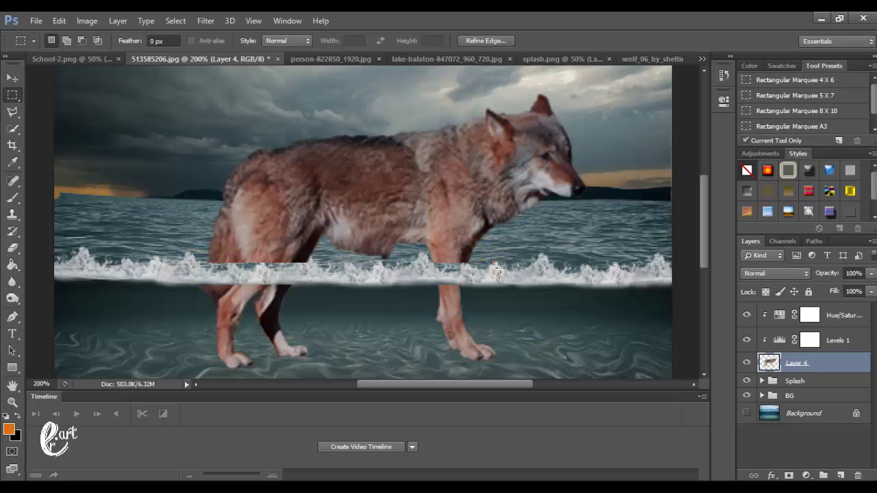
mouse_move(488, 273)
mouse_down()
mouse_move(205, 255)
mouse_move(189, 245)
mouse_up()
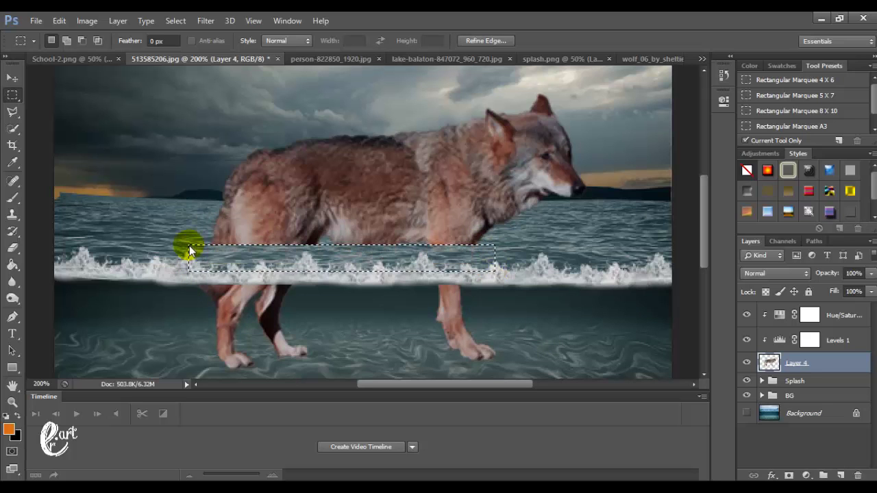
click(142, 186)
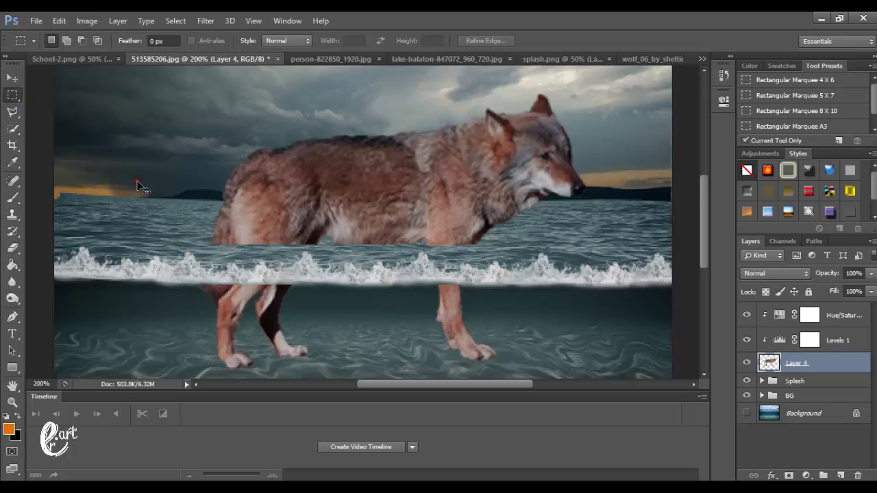
scroll(143, 186, down, 3)
scroll(143, 186, up, 2)
scroll(142, 186, down, 2)
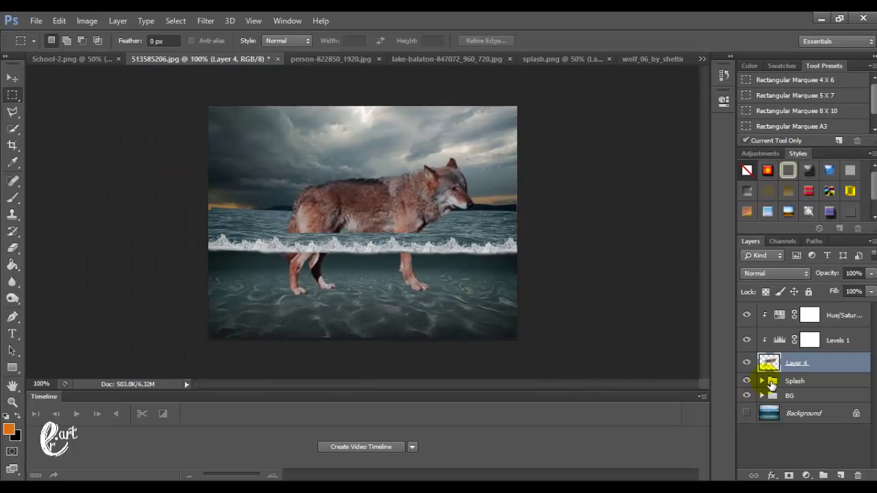
Float the cut-out wolf image in its own window and return to the composite
click(314, 61)
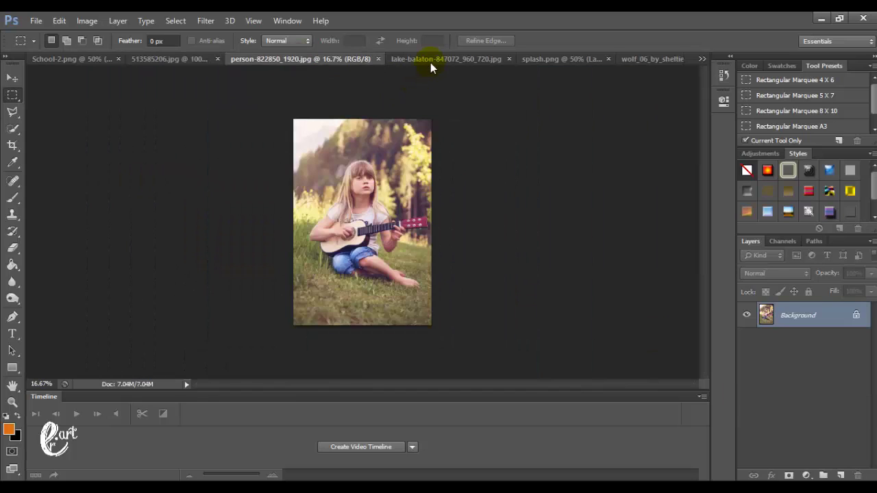
click(634, 60)
right_click(563, 60)
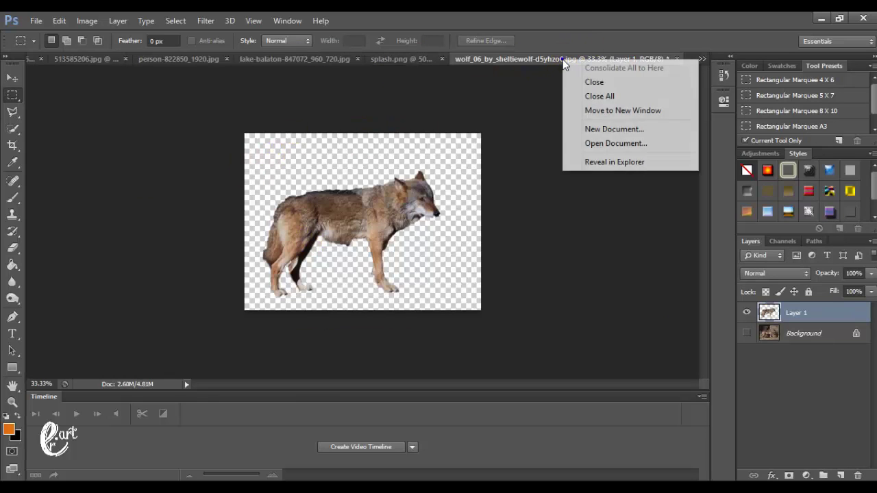
click(594, 110)
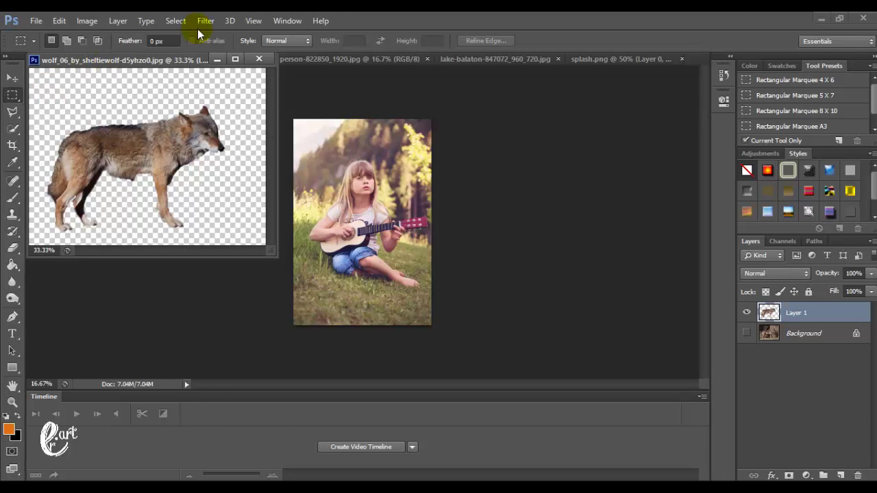
click(287, 21)
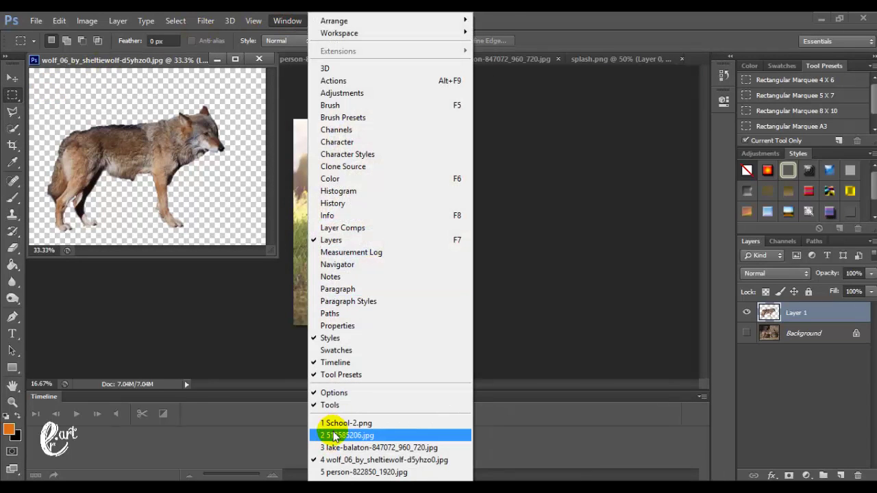
click(346, 436)
Drag the wolf into the ocean composite as Layer 5, re-dock its window, and return to 513585206.jpg
click(12, 77)
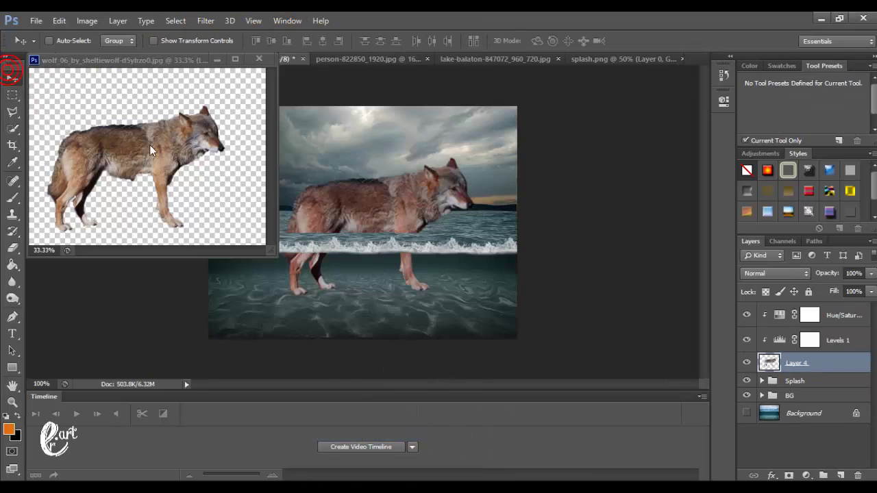
drag(149, 151, 299, 177)
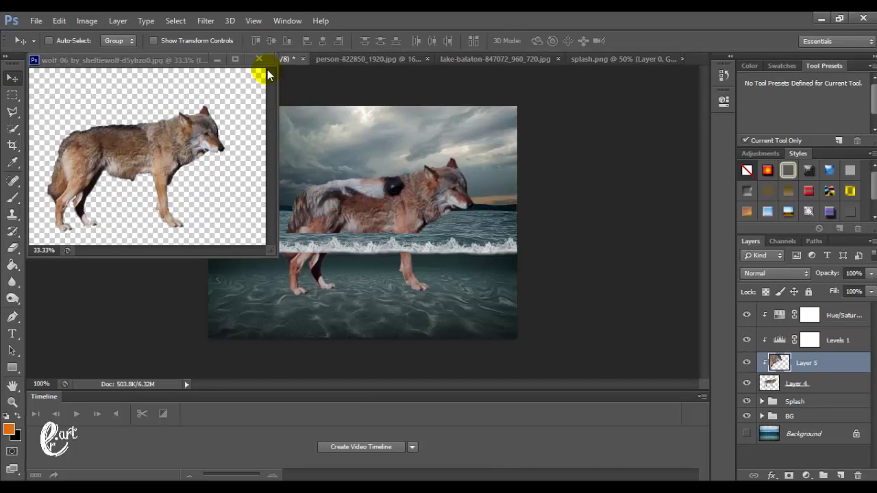
drag(199, 59, 210, 60)
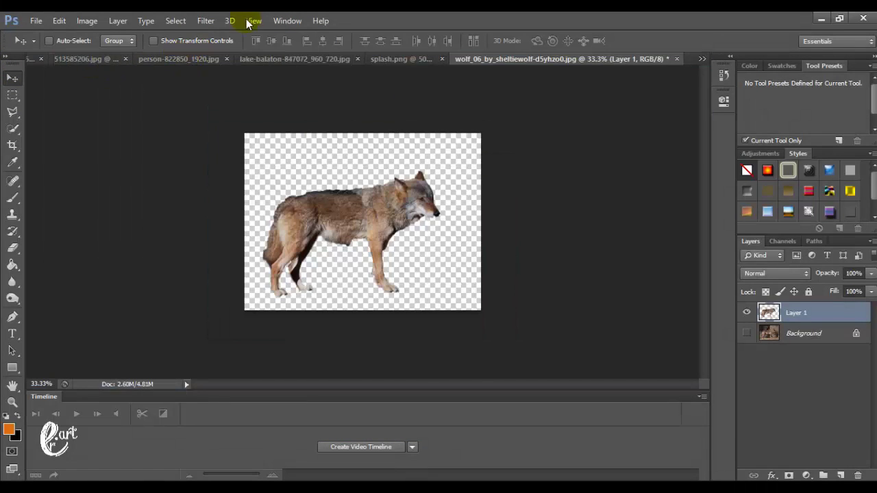
click(287, 20)
click(356, 423)
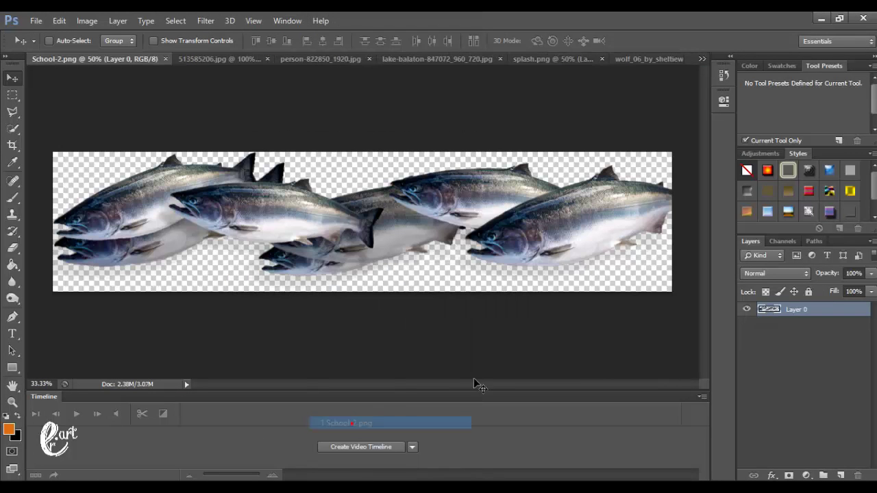
click(287, 21)
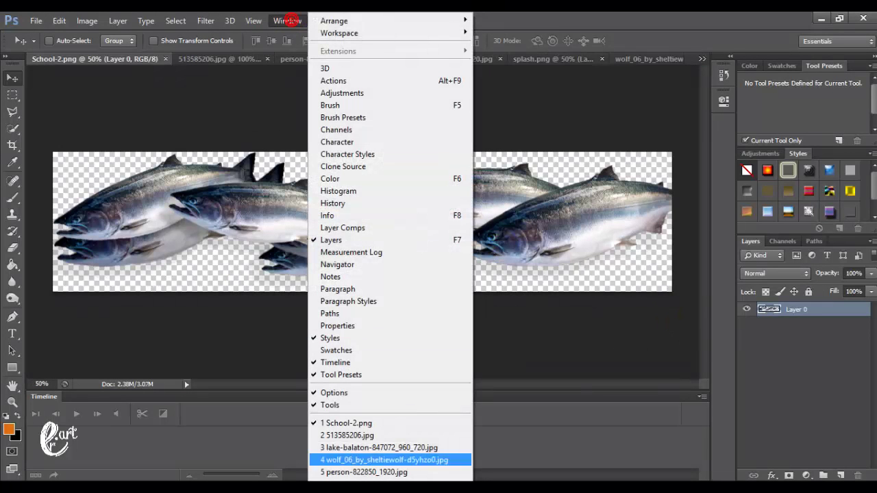
click(343, 435)
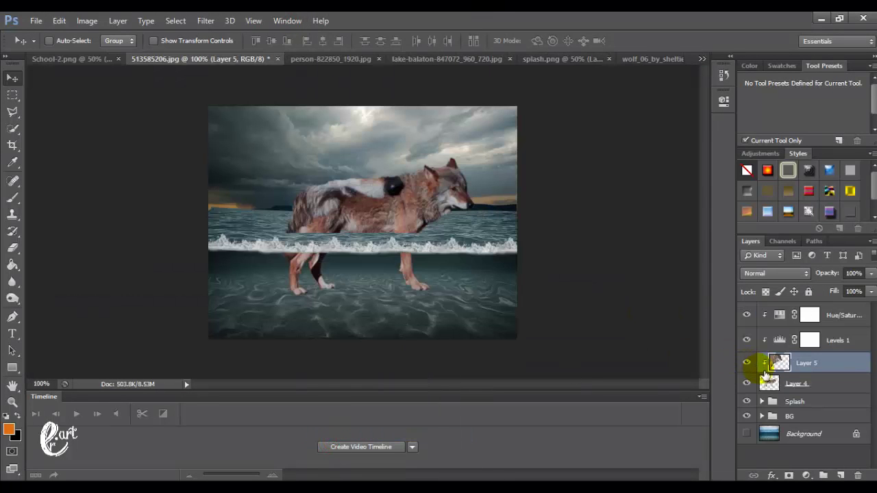
Move Layer 5 below Layer 4 and delete the old Layer 4 wolf
drag(767, 370, 772, 381)
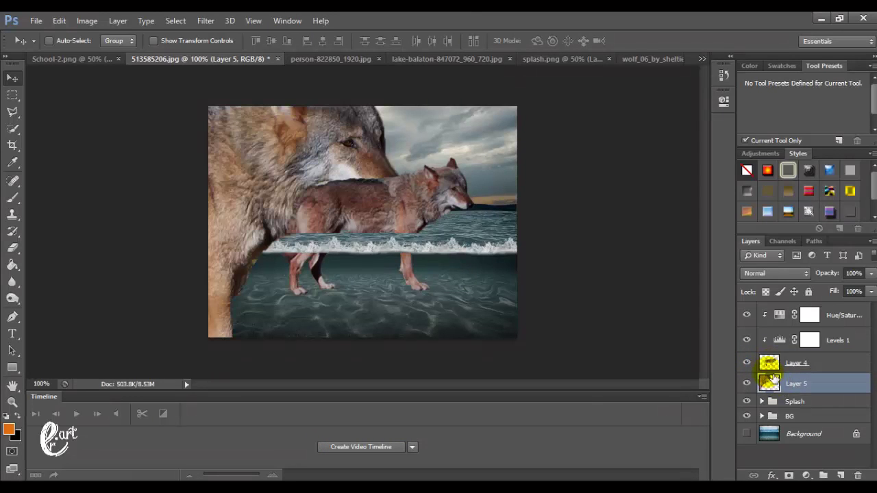
click(747, 363)
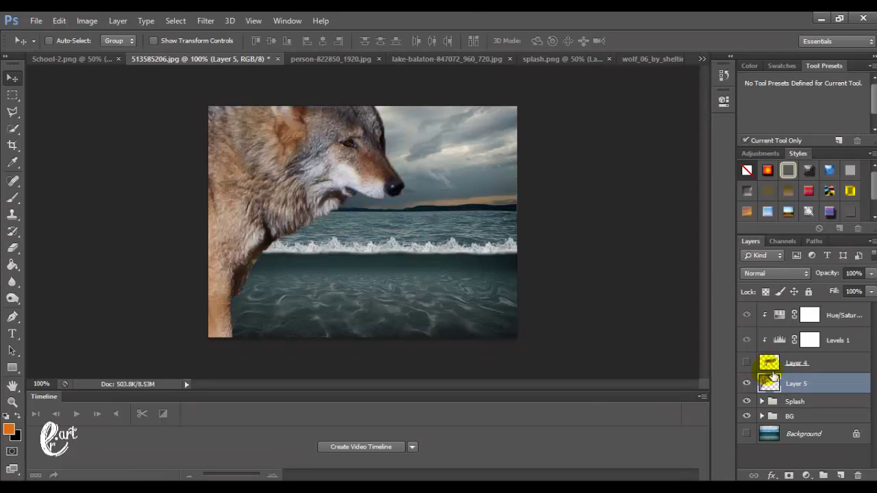
click(769, 364)
key(Delete)
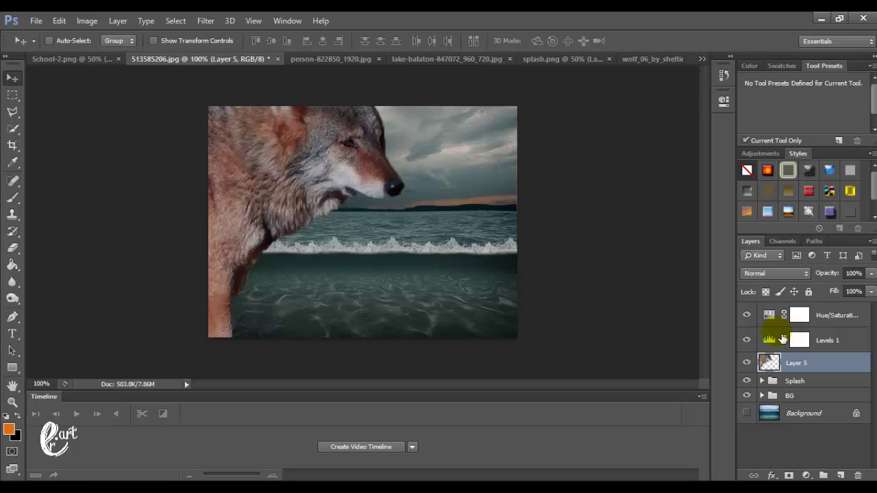
Clip the Levels 1 and Hue/Saturation adjustments to the new wolf on Layer 5
shift+click(783, 339)
shift+click(773, 316)
right_click(770, 318)
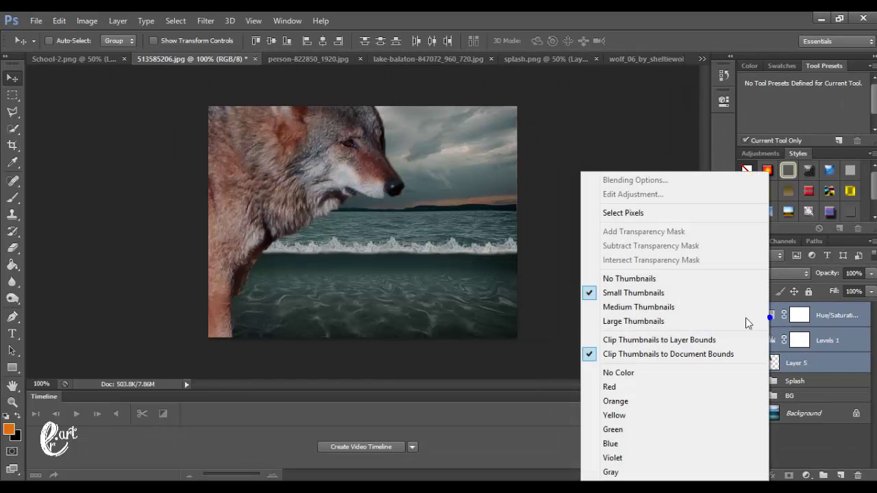
click(801, 324)
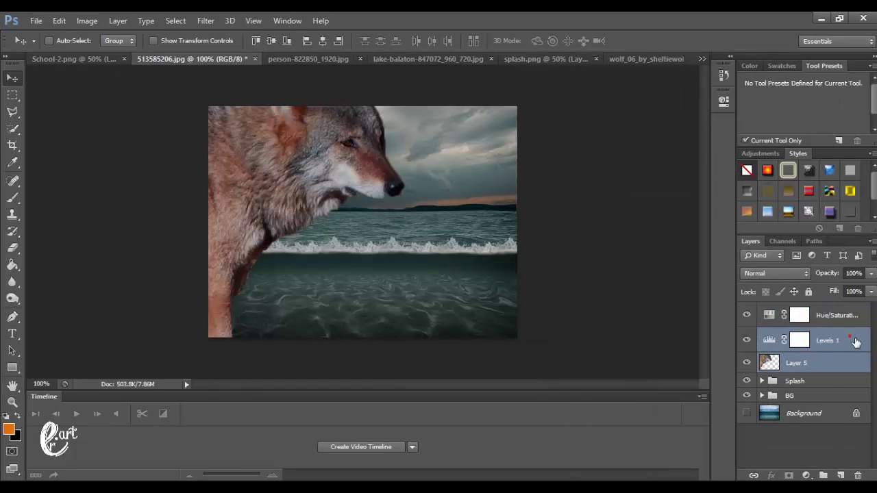
click(836, 360)
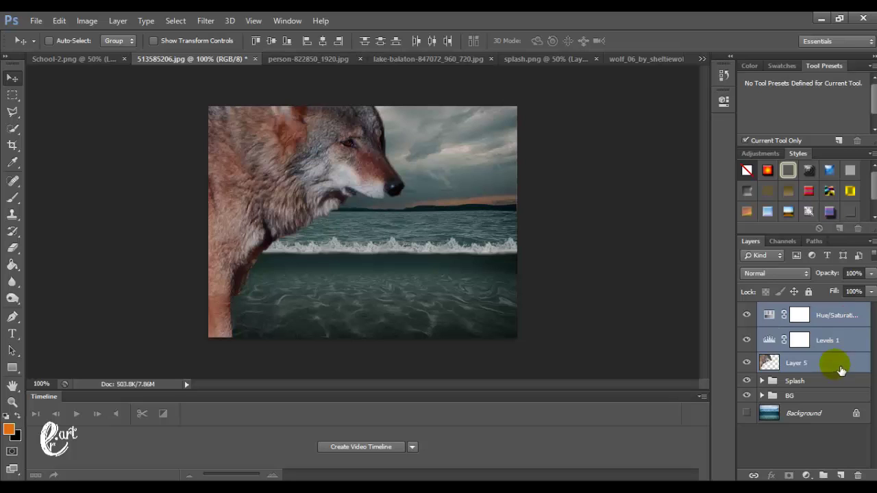
click(848, 336)
shift+click(861, 319)
right_click(862, 321)
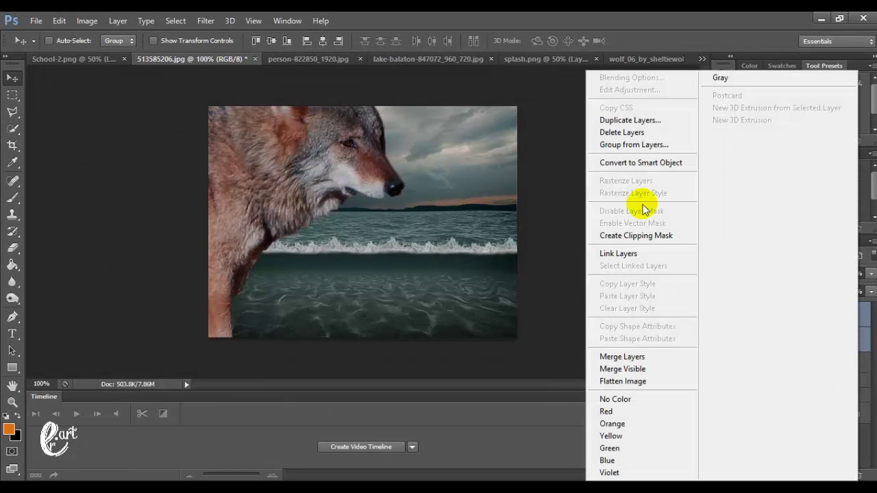
click(638, 235)
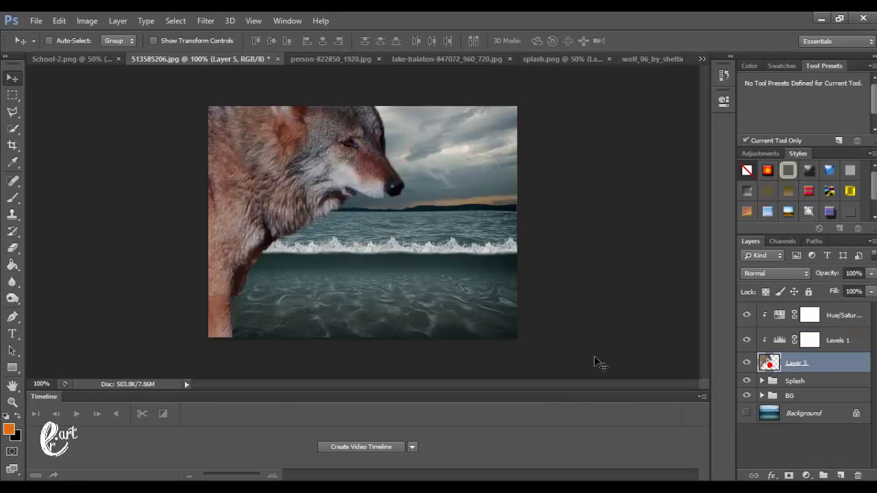
Scale the new wolf Layer 5 down to about 47% and move it into the scene
key(ctrl+minus)
key(ctrl+minus)
key(ctrl+t)
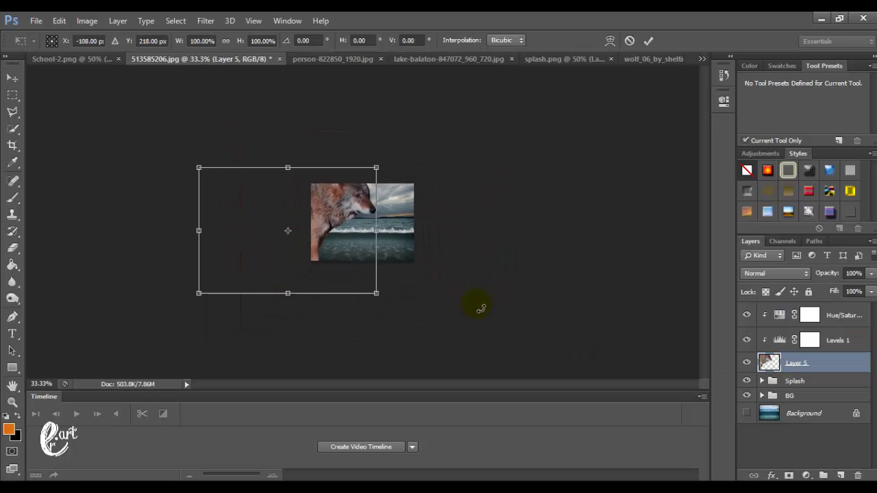
drag(200, 294, 291, 226)
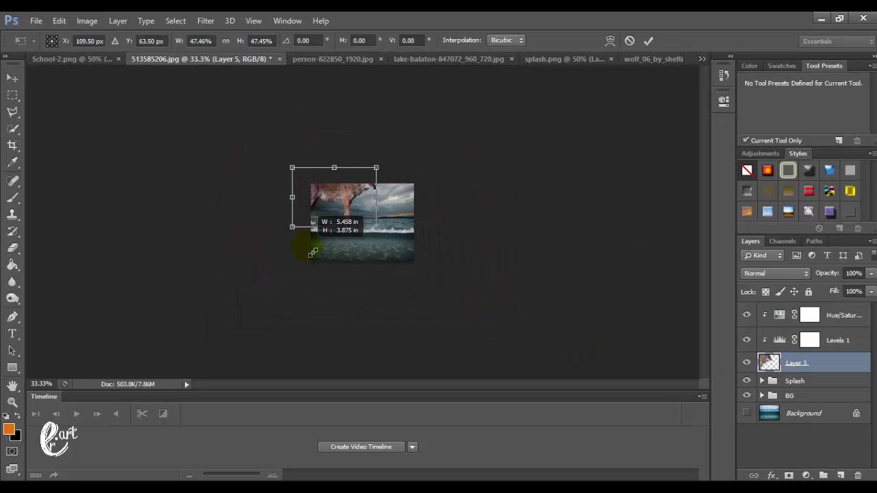
click(7, 73)
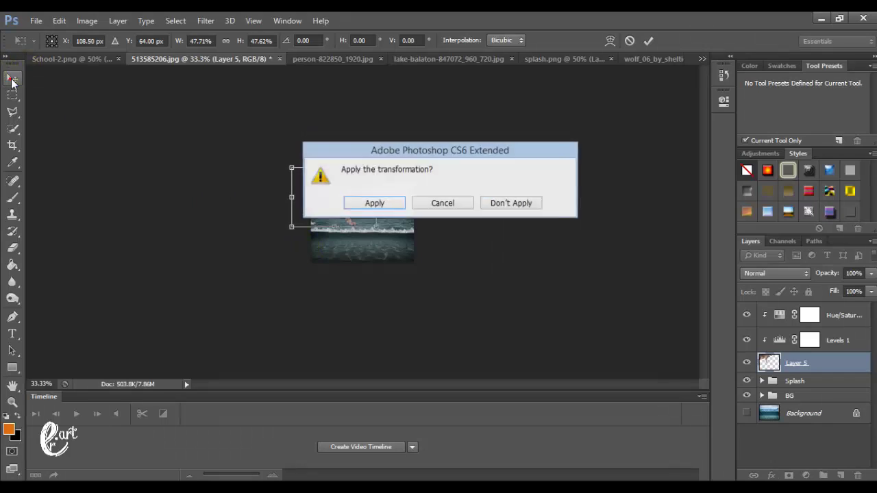
click(336, 202)
drag(329, 197, 361, 229)
Rescale the wolf to about 80% and stand it across the waterline near centre
key(ctrl+plus)
key(ctrl+plus)
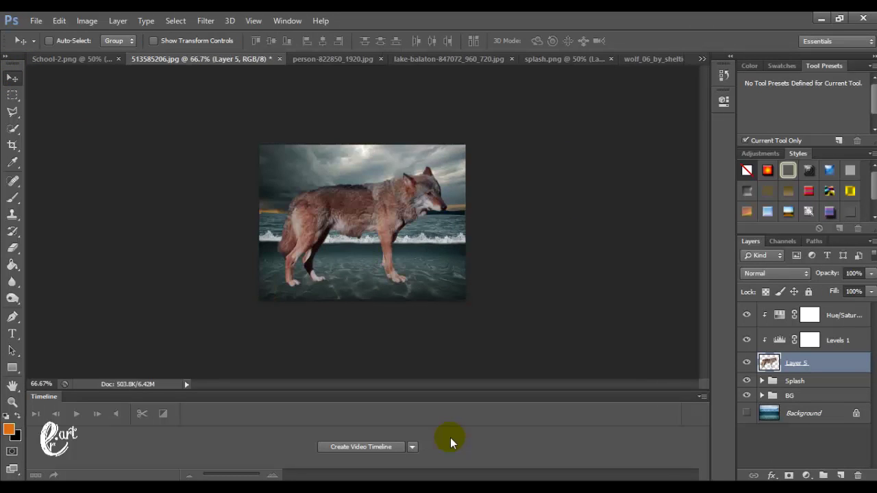
key(ctrl+plus)
key(ctrl+t)
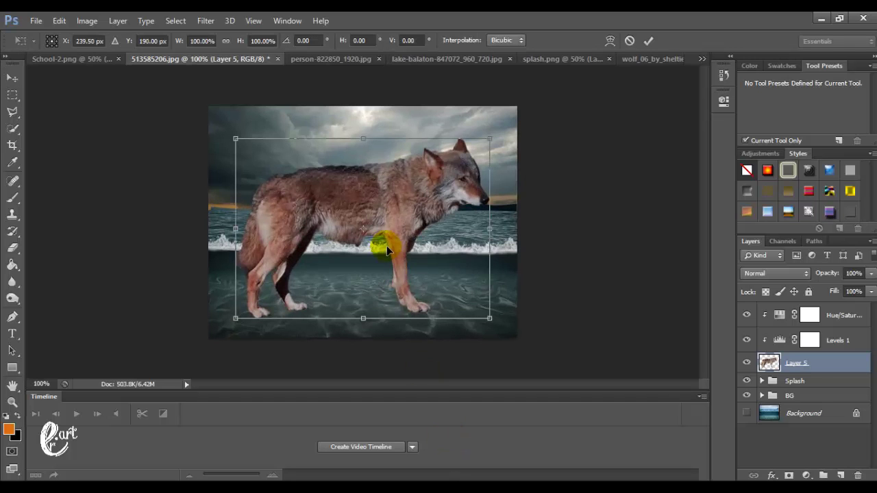
mouse_move(487, 139)
mouse_down()
mouse_move(472, 164)
mouse_move(439, 174)
mouse_up()
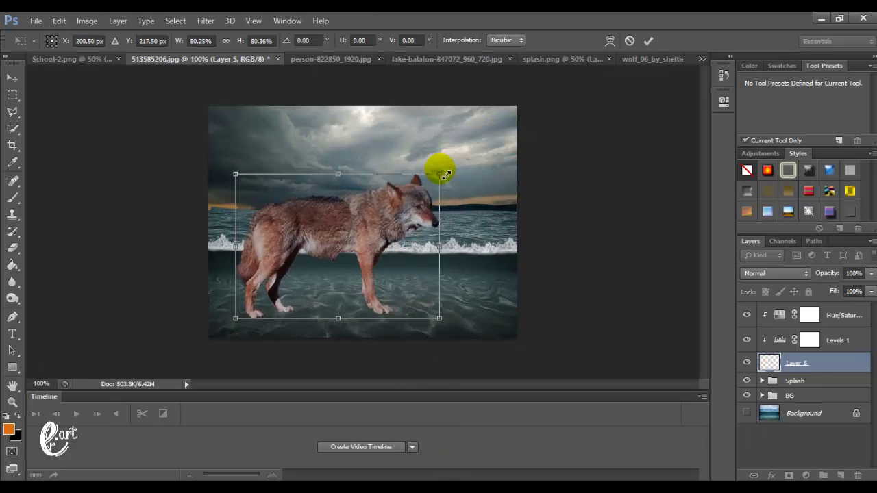
click(12, 77)
key(Return)
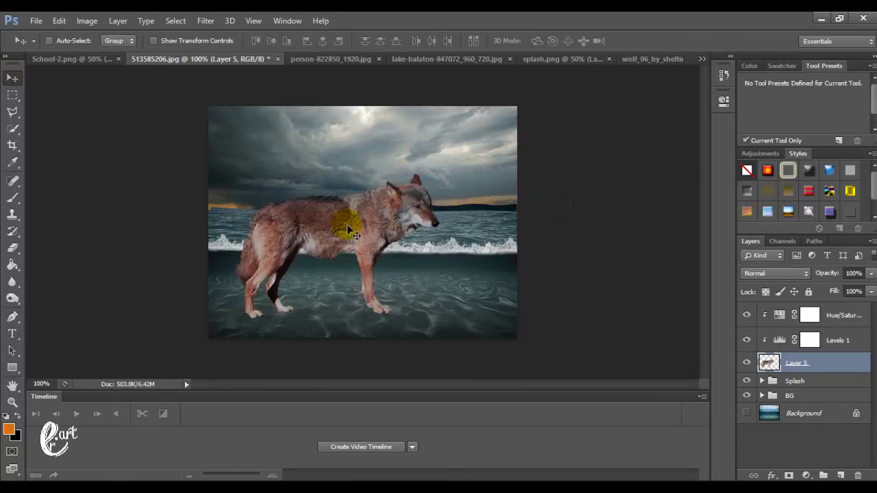
drag(347, 228, 386, 214)
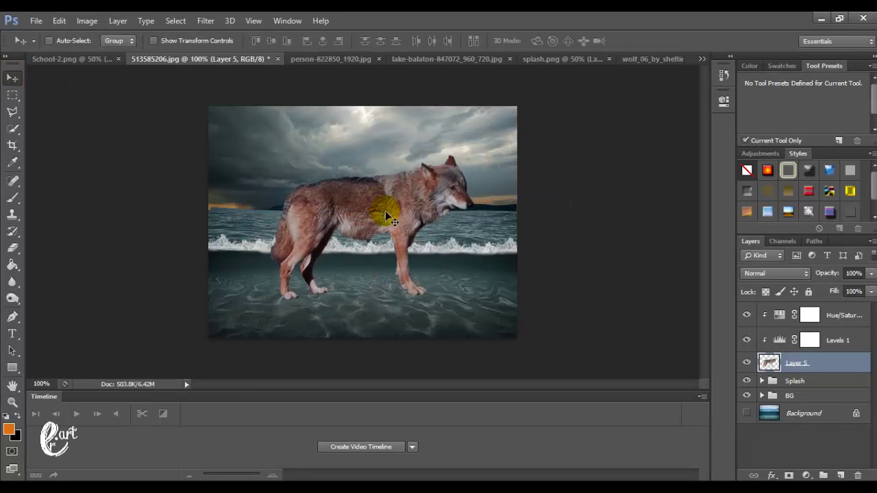
click(12, 95)
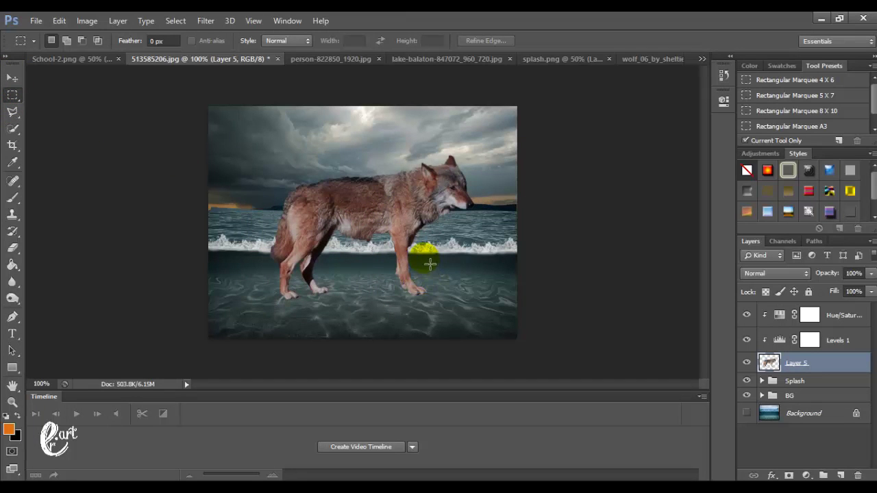
Delete the wolf pixels over the wave band, then undo that deletion through History
drag(429, 255, 272, 233)
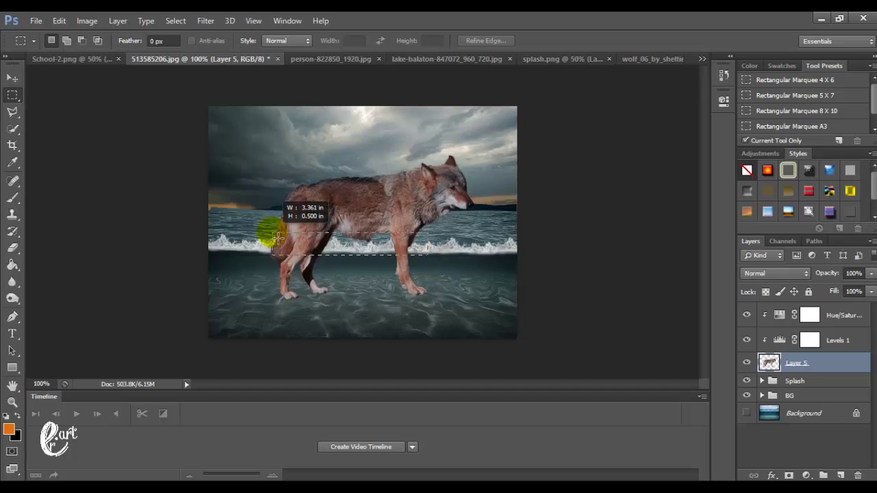
key(Delete)
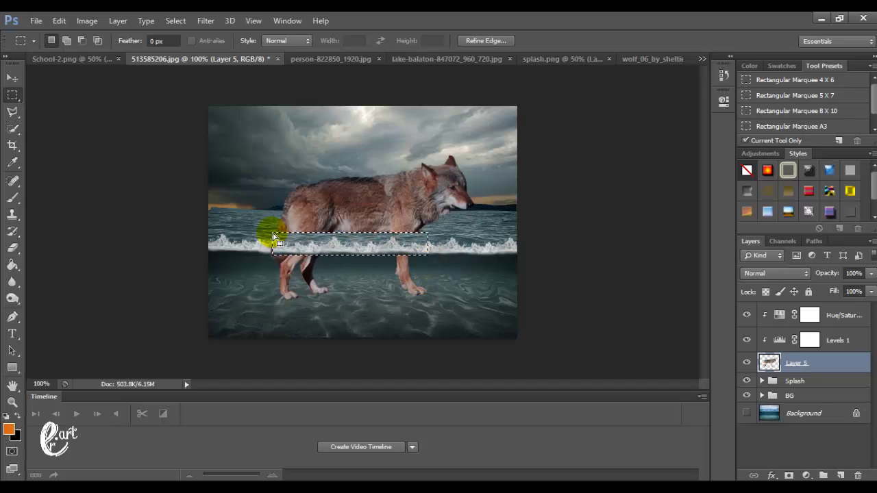
click(260, 233)
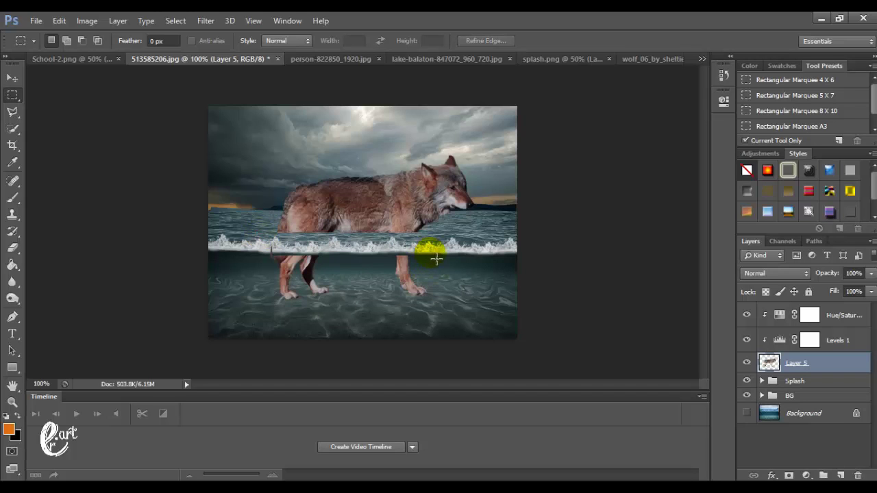
key(ctrl+shift+d)
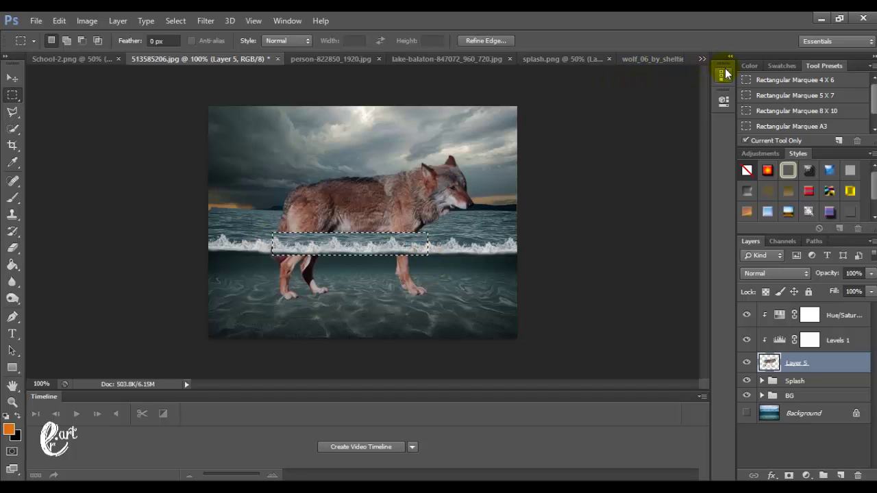
click(723, 74)
click(675, 110)
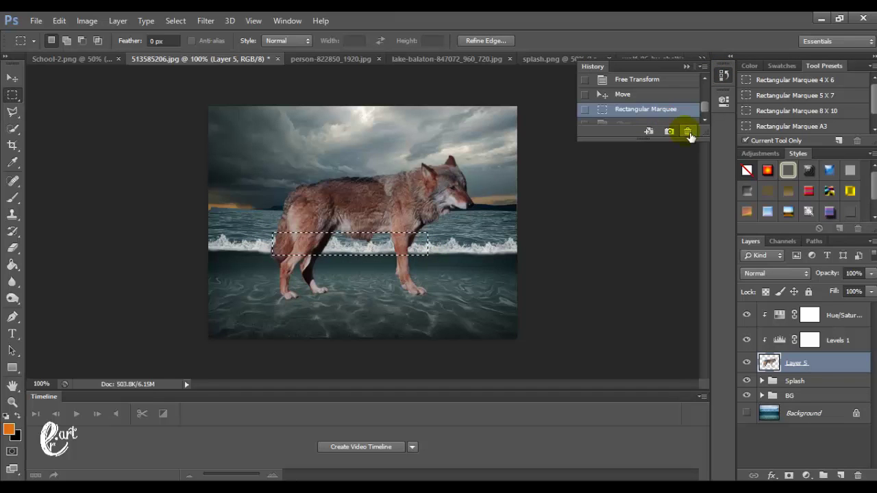
click(687, 131)
click(363, 201)
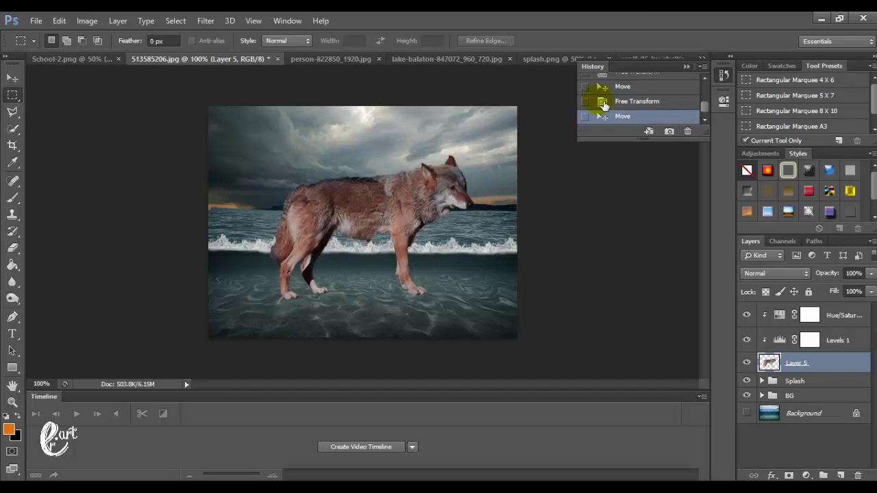
click(682, 65)
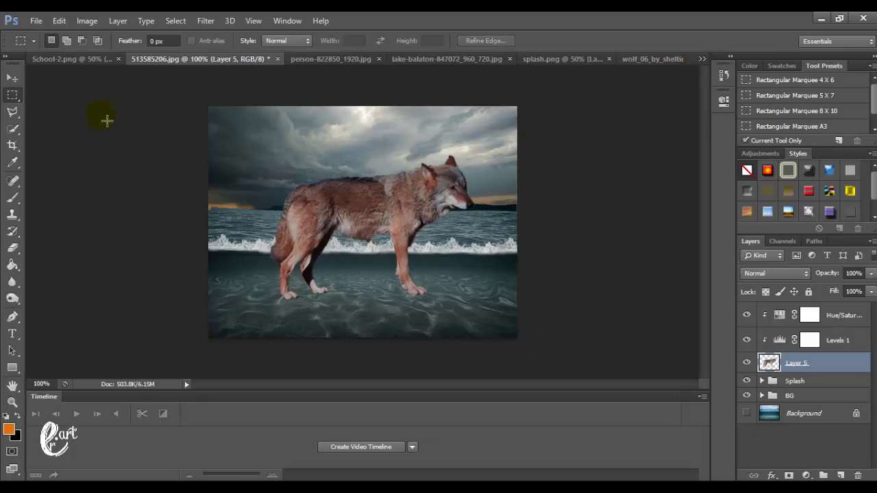
key(Delete)
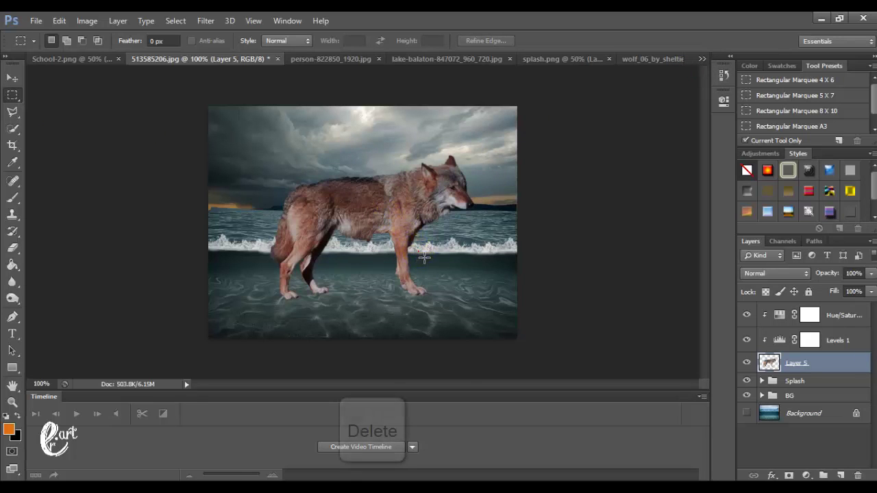
Copy the wolf's legs below the waterline to Layer 6, with Layer 5 above it
drag(419, 250, 258, 230)
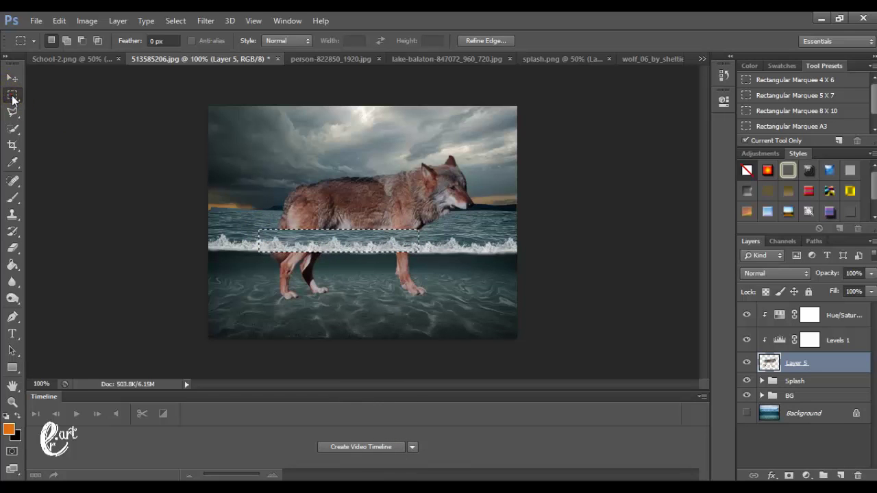
click(257, 218)
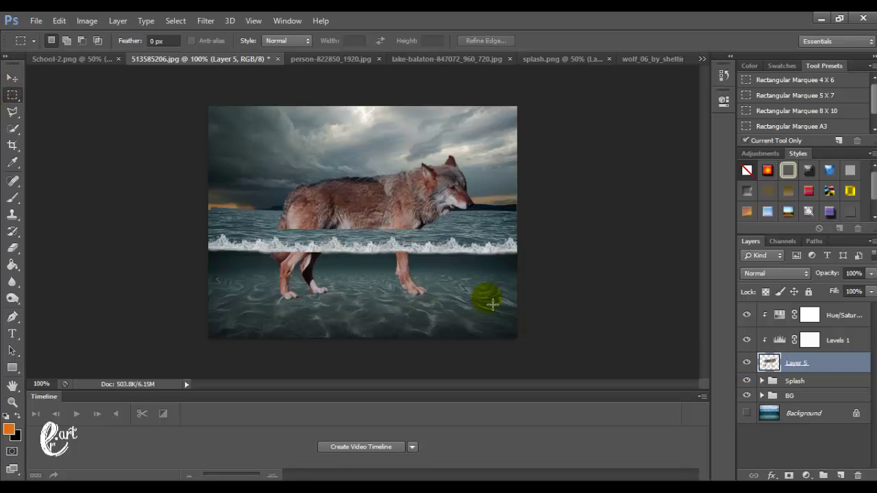
drag(472, 324, 259, 252)
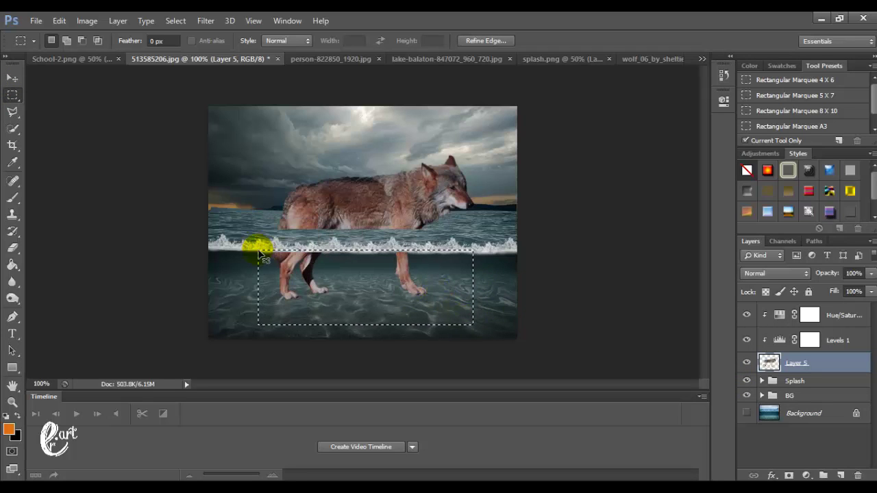
key(ctrl+j)
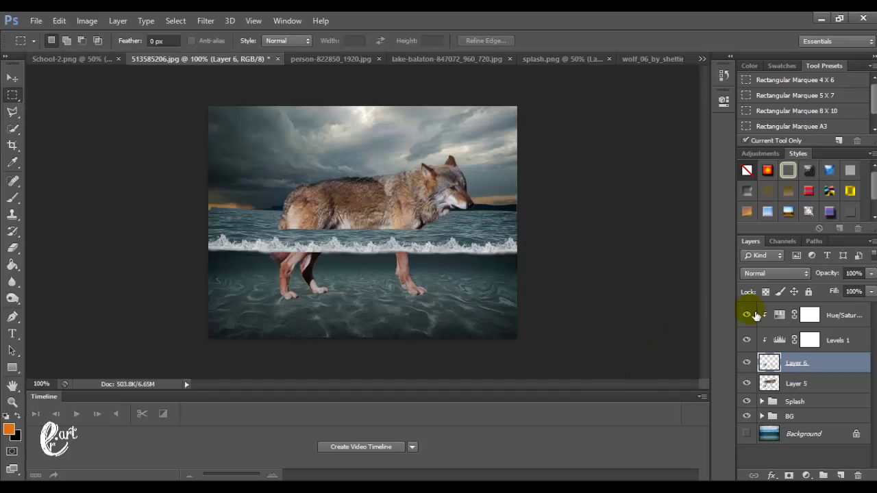
drag(768, 383, 771, 362)
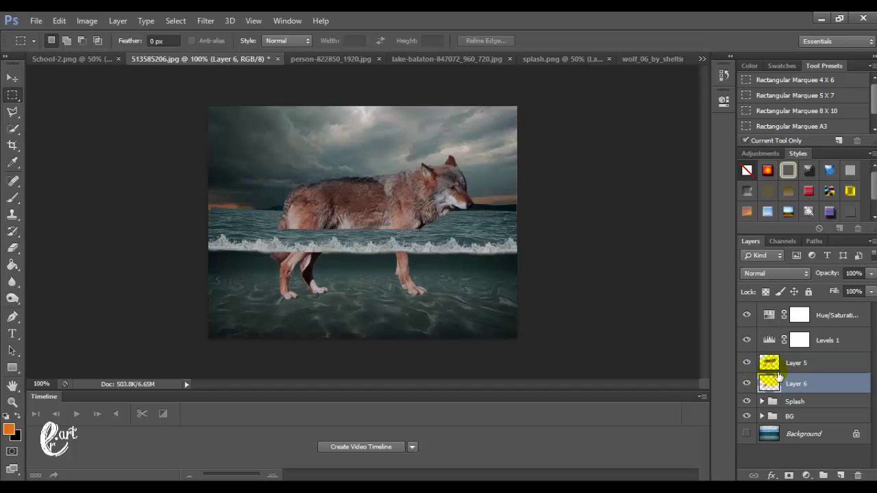
Release Layer 5 from the mistaken clipping mask onto the legs layer
drag(776, 393, 771, 361)
shift+click(773, 319)
right_click(770, 315)
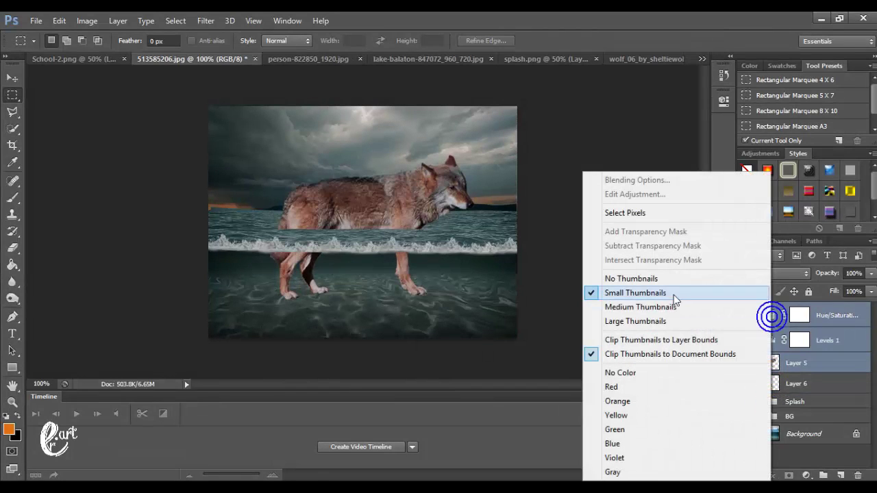
right_click(859, 348)
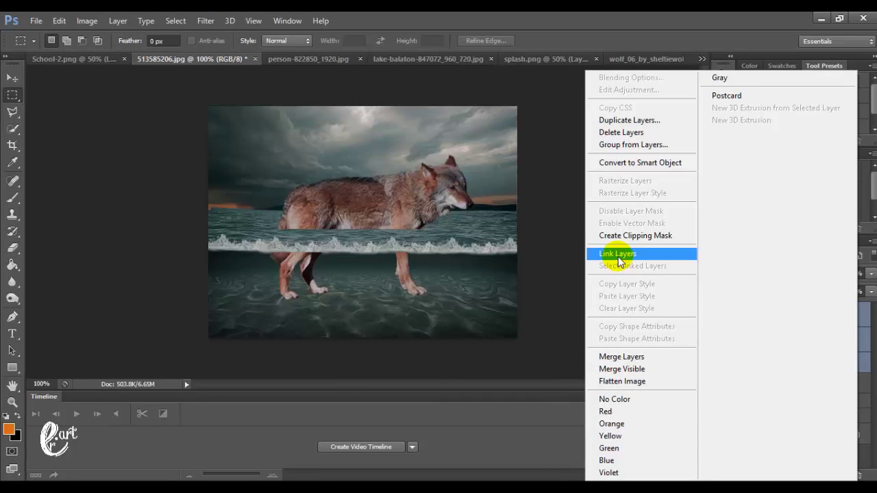
click(616, 236)
click(774, 390)
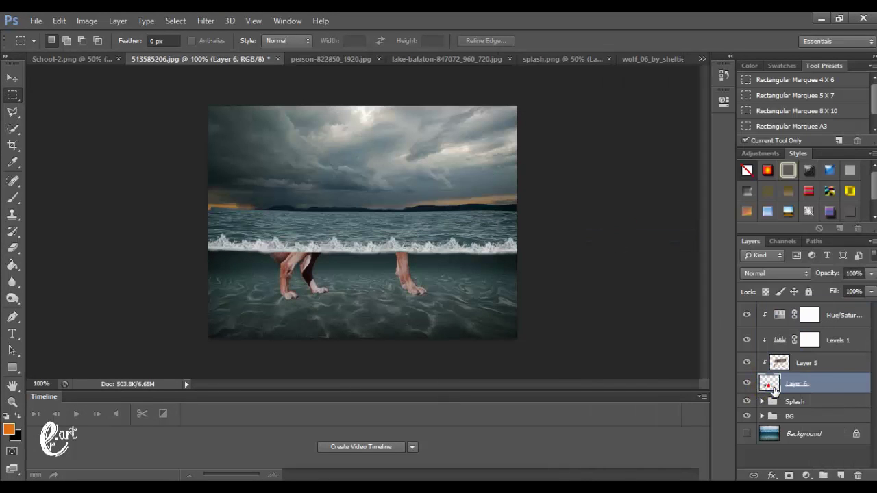
click(781, 364)
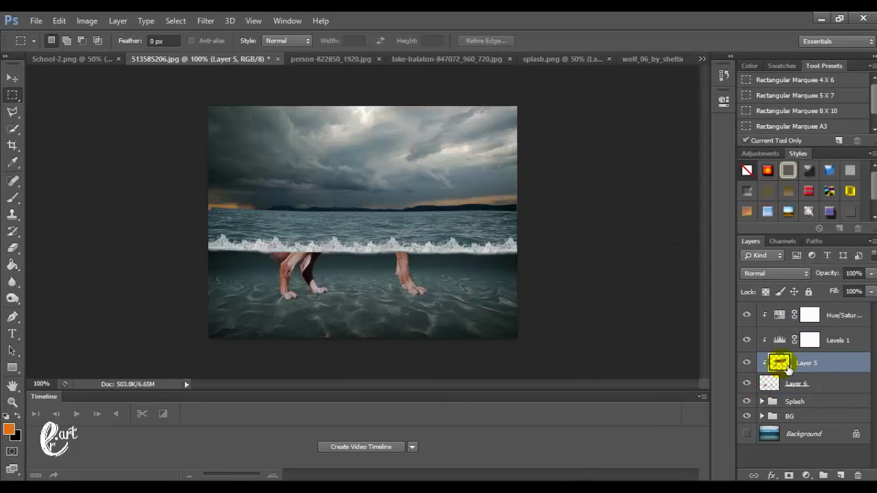
right_click(786, 367)
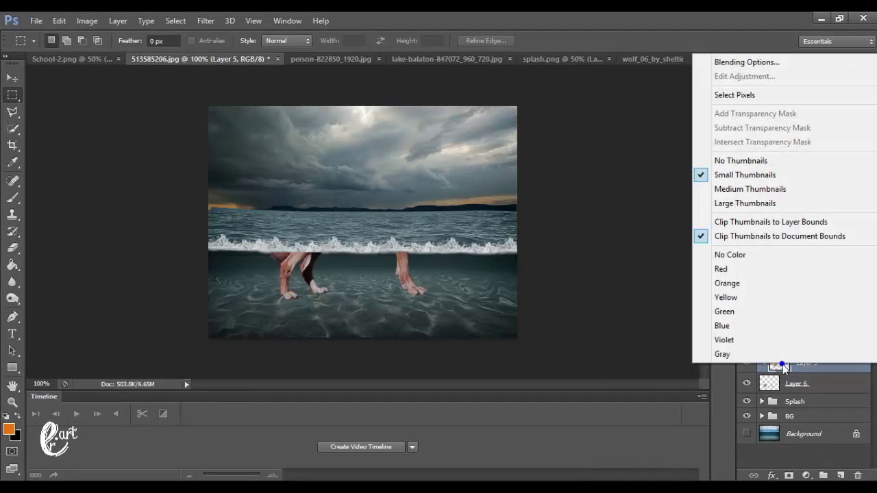
right_click(842, 370)
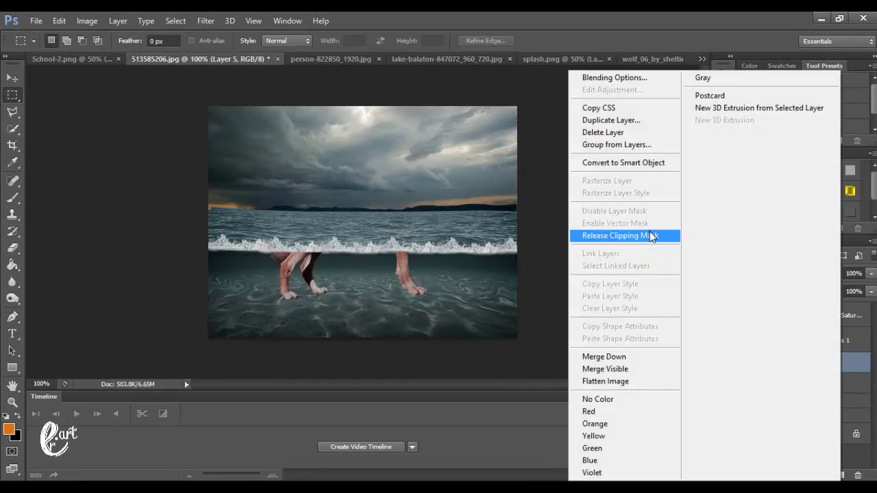
click(649, 232)
Clip Levels 1 and Hue/Saturation to Layer 5, then bring up adjustment types for Layer 6
click(774, 338)
shift+click(787, 317)
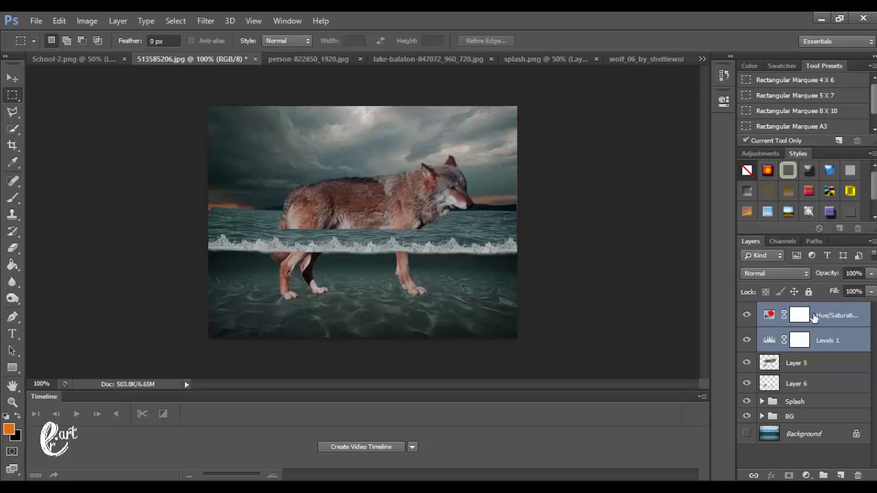
right_click(862, 335)
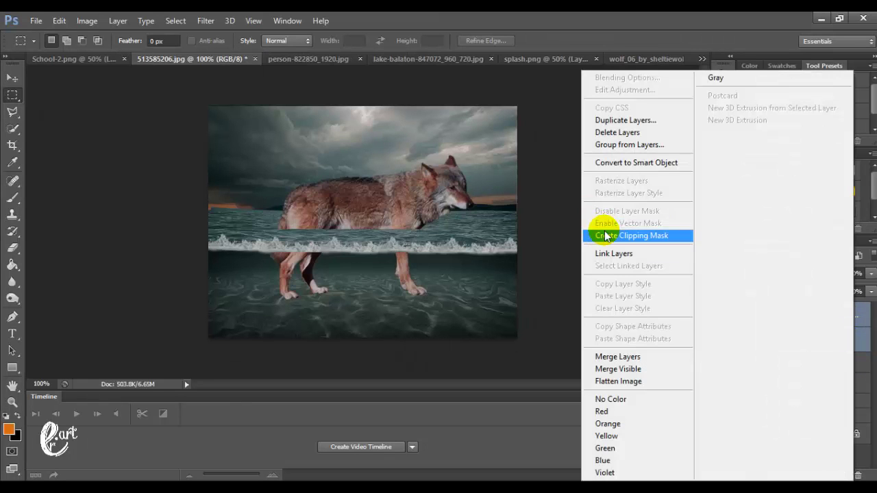
click(604, 231)
click(768, 385)
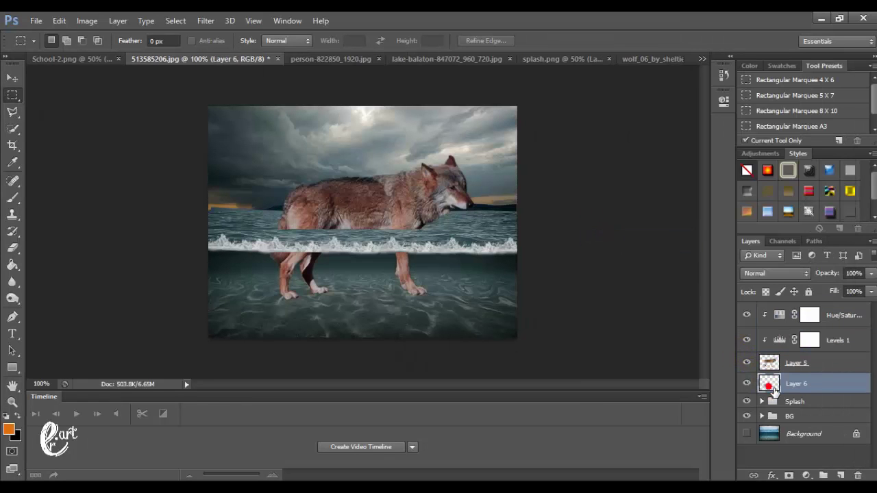
click(806, 475)
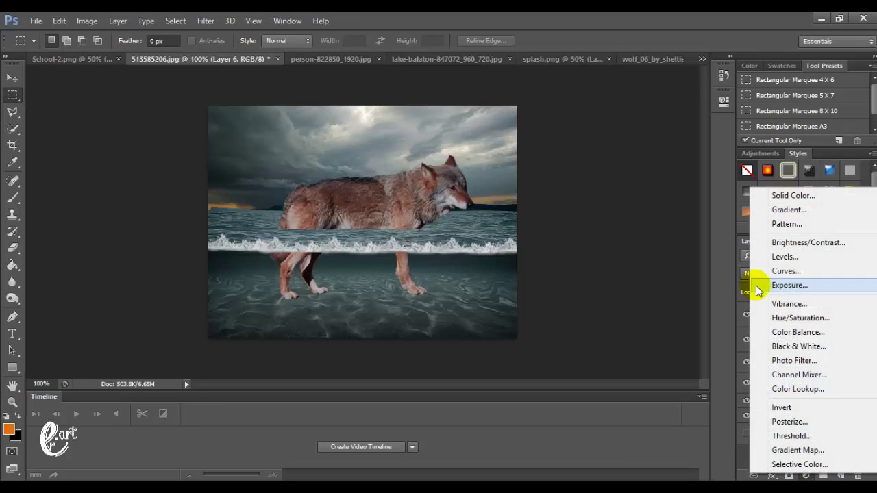
Add a Hue/Saturation adjustment clipped to Layer 6, set to Hue +27 and Lightness -59
click(788, 318)
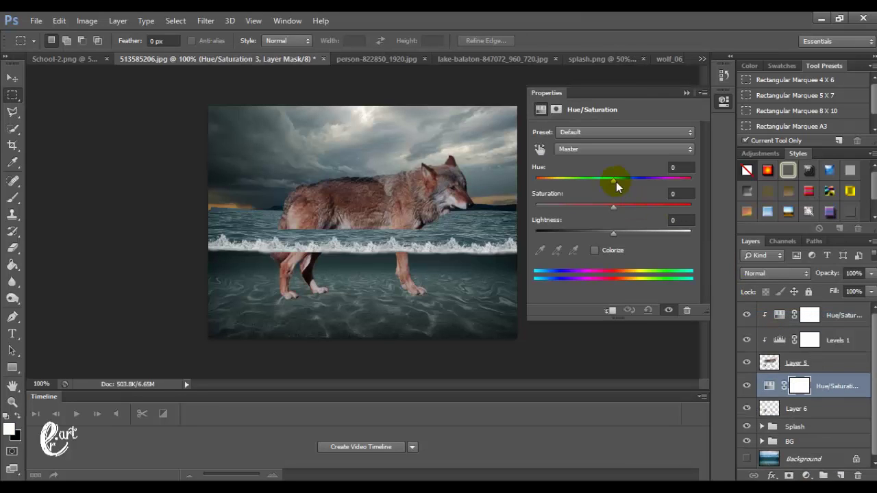
drag(616, 182, 578, 182)
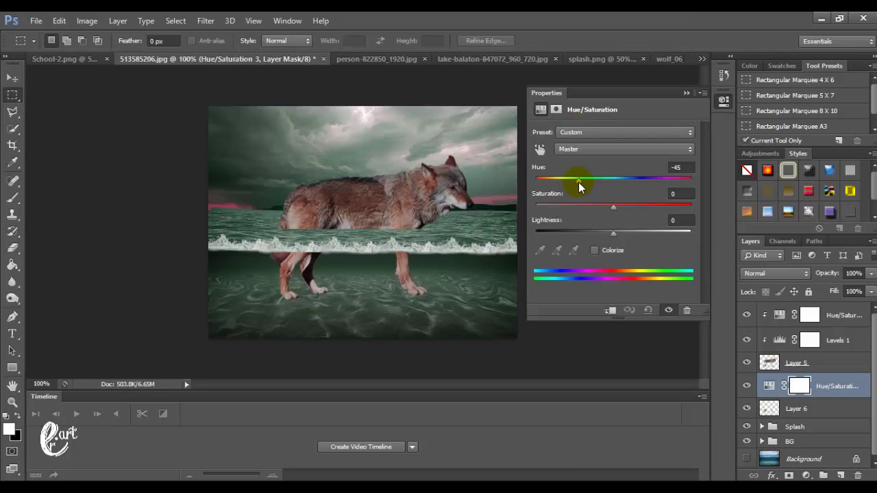
right_click(865, 382)
click(681, 244)
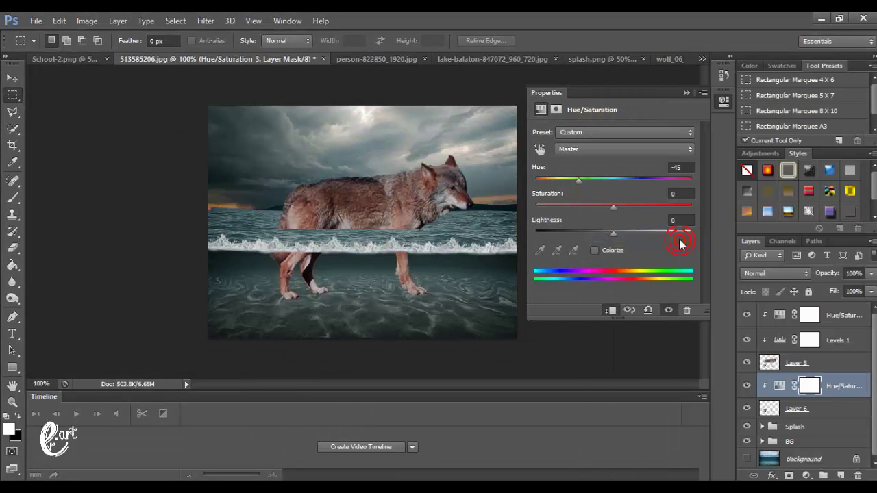
drag(585, 179, 634, 183)
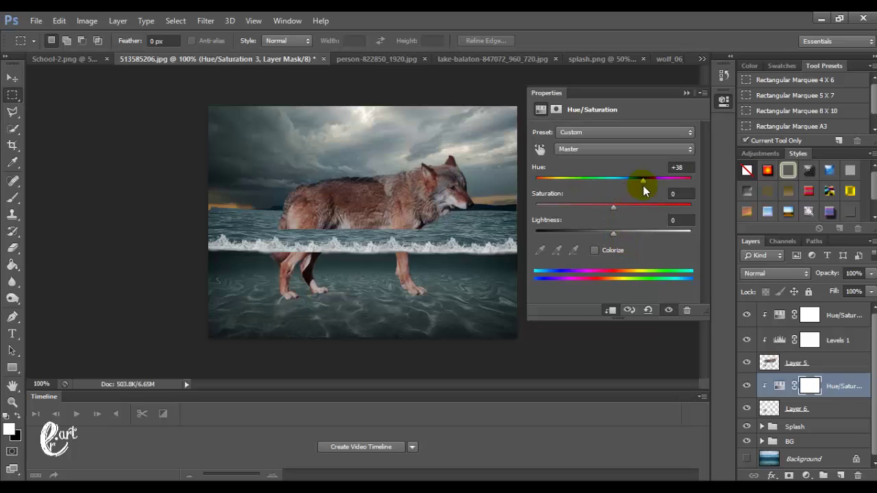
drag(615, 227, 569, 236)
click(770, 363)
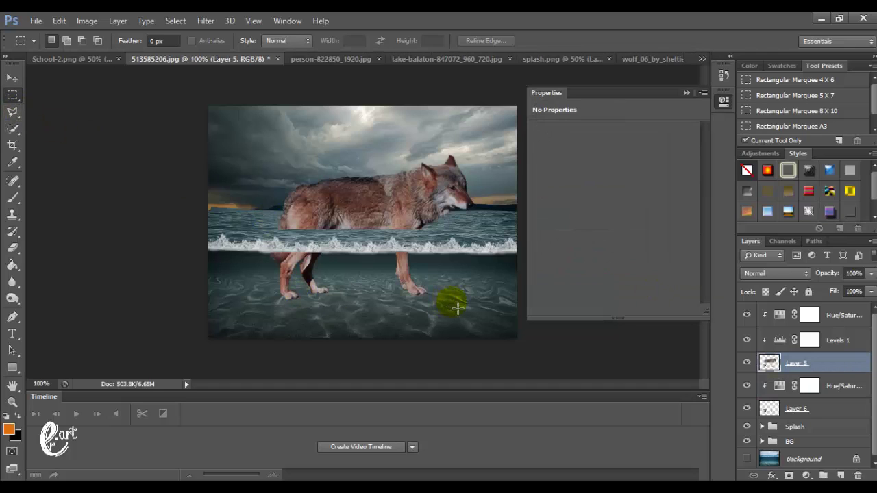
Delete the main wolf's legs below the waterline from Layer 5
drag(451, 306, 238, 248)
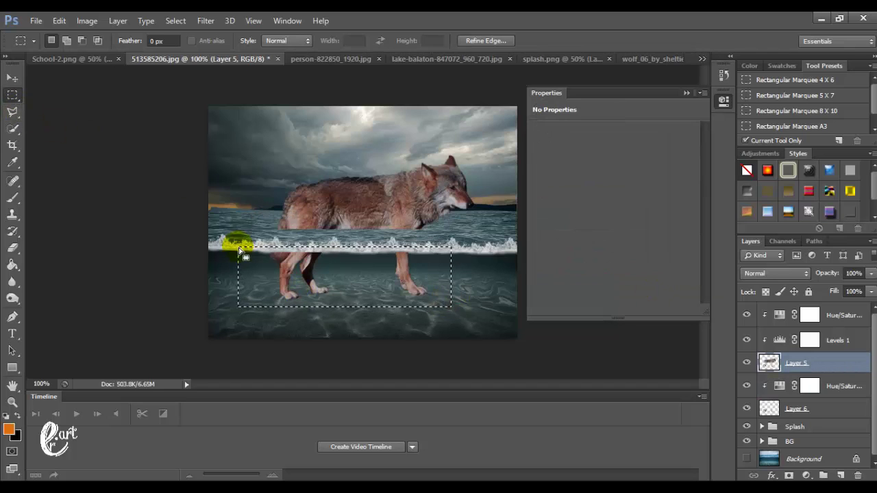
click(235, 188)
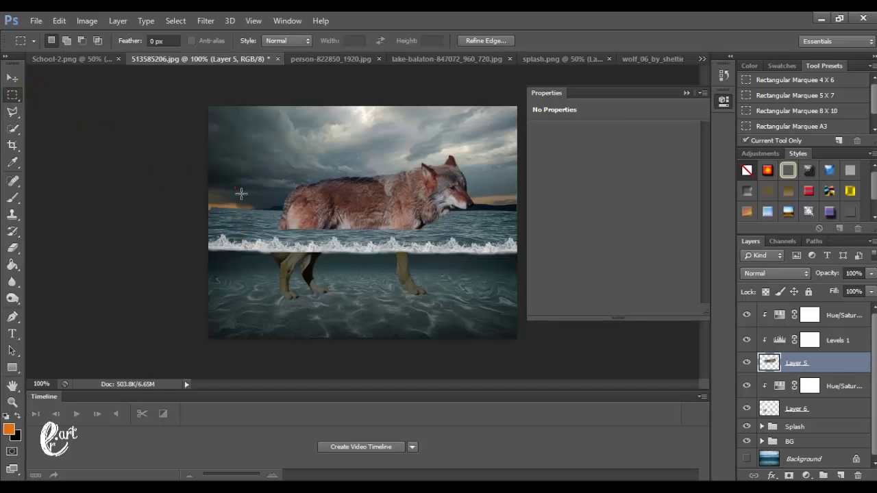
click(686, 91)
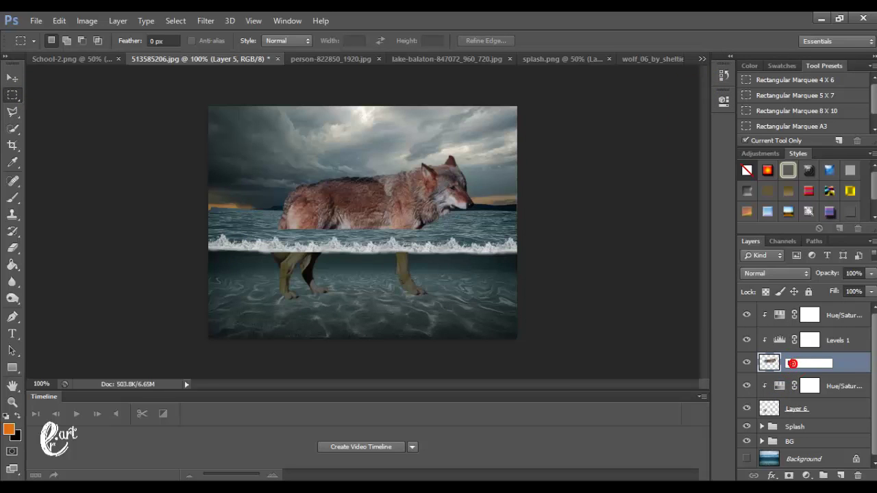
click(808, 362)
Rename Layer 5 to 'Body Wolf' and Layer 6 to 'Wolf'
text(Body Wolf)
key(Return)
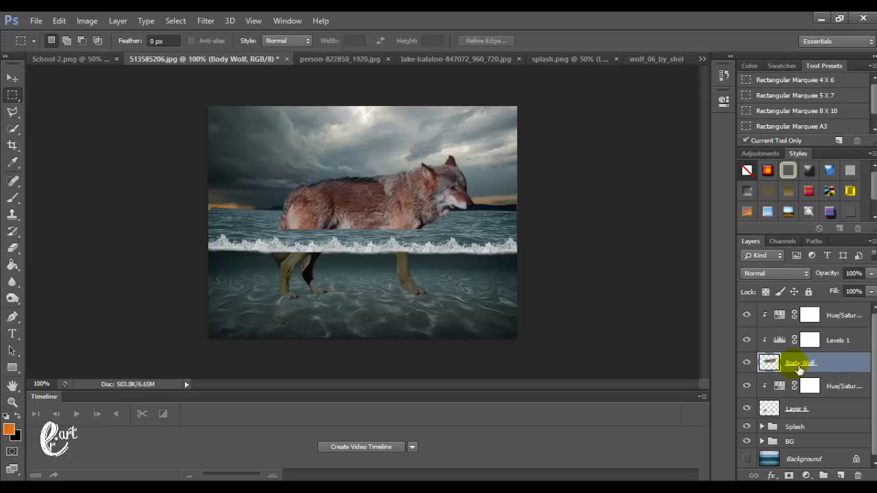
click(800, 409)
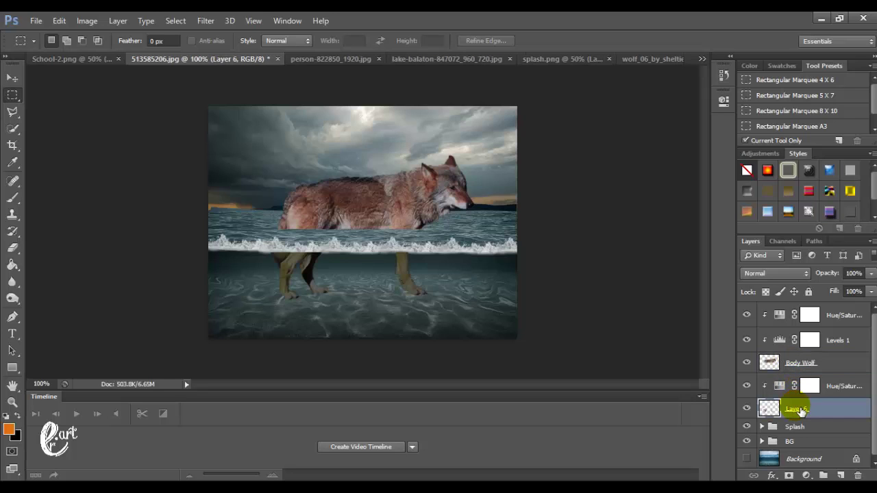
double_click(797, 409)
text(Wolf)
key(Return)
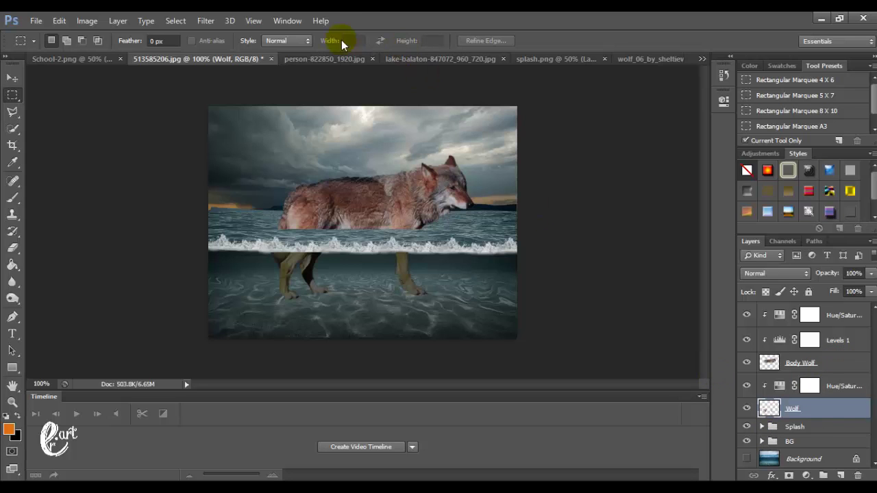
Copy the splash.png image into the wolf composite as Layer 4
click(287, 20)
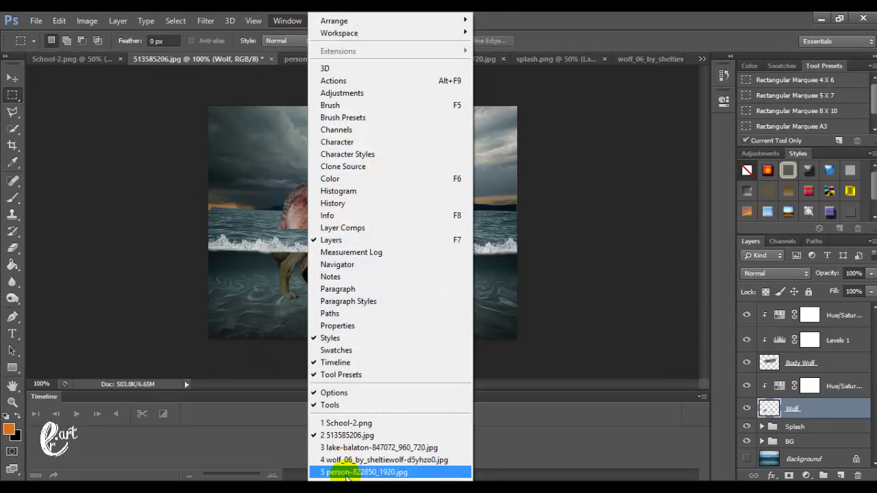
click(541, 59)
right_click(507, 60)
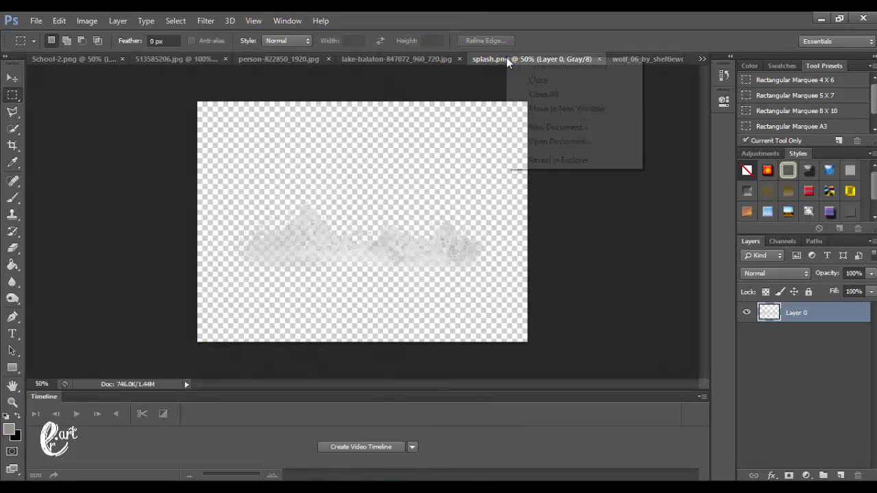
click(525, 107)
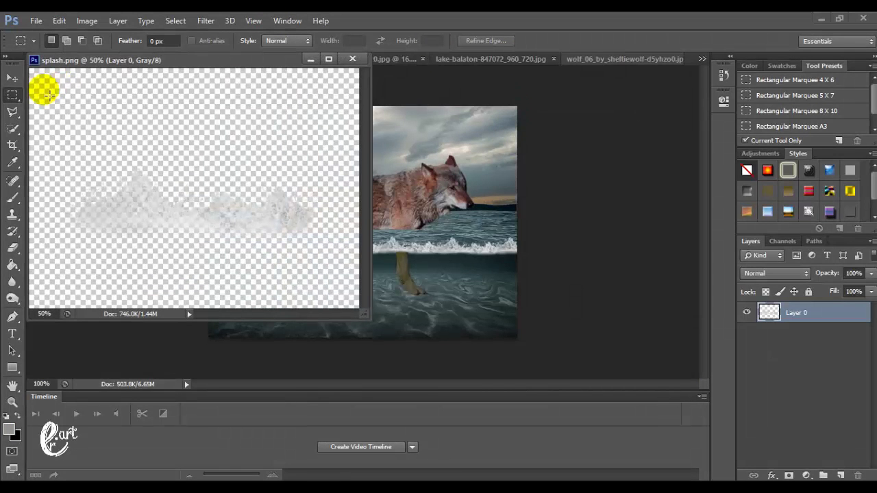
click(12, 77)
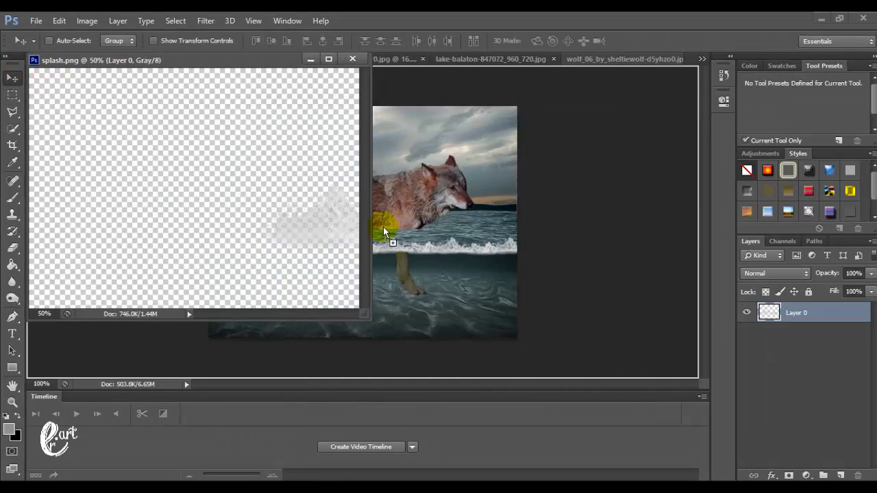
drag(174, 218, 386, 210)
mouse_move(221, 63)
mouse_down()
mouse_move(231, 63)
mouse_move(165, 62)
mouse_up()
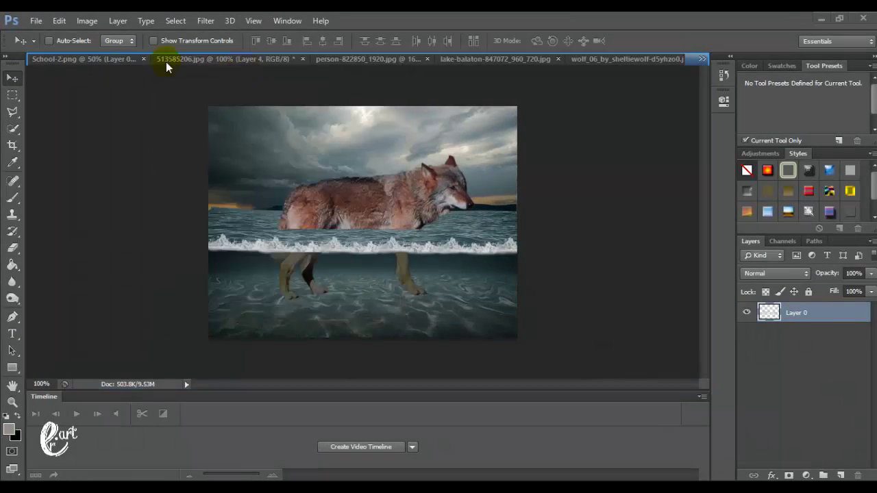
Move the splash Layer 4 to the top of the composite's layer stack
click(287, 20)
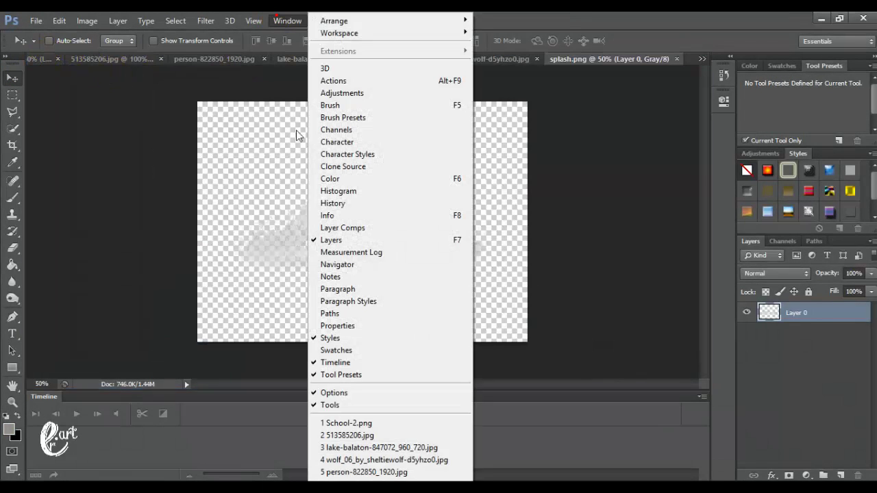
click(339, 436)
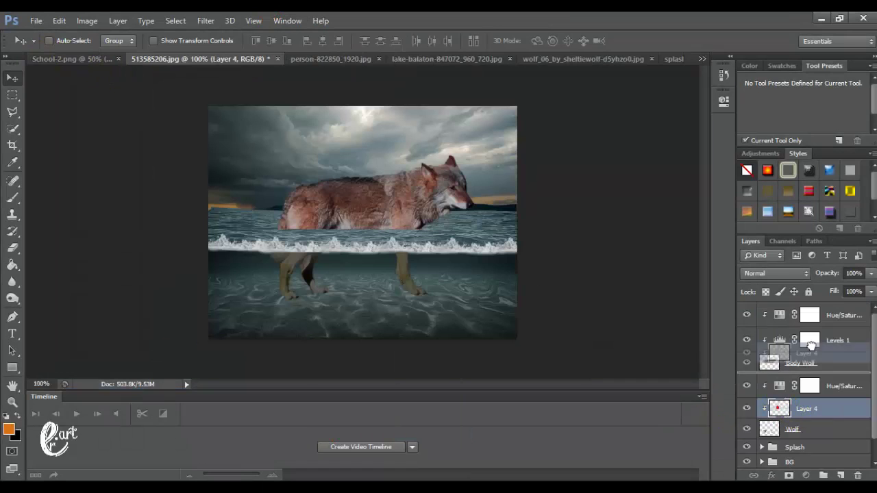
drag(801, 416, 810, 314)
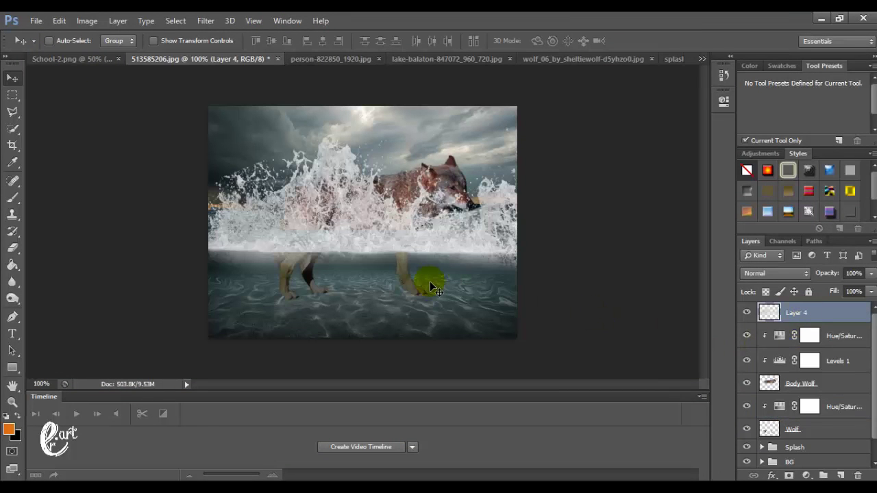
Scale splash Layer 4 down to about 7% and move it below the wolf's hindquarters
key(ctrl+minus)
key(ctrl+minus)
key(ctrl+t)
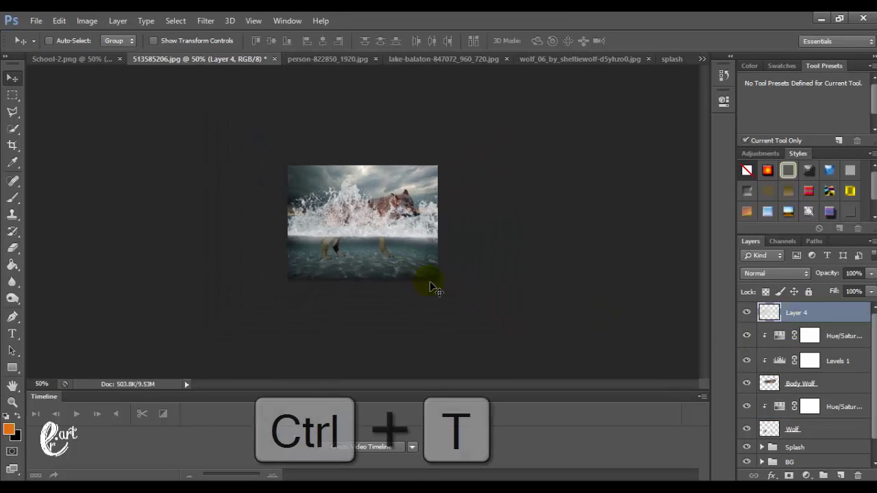
drag(498, 286, 324, 169)
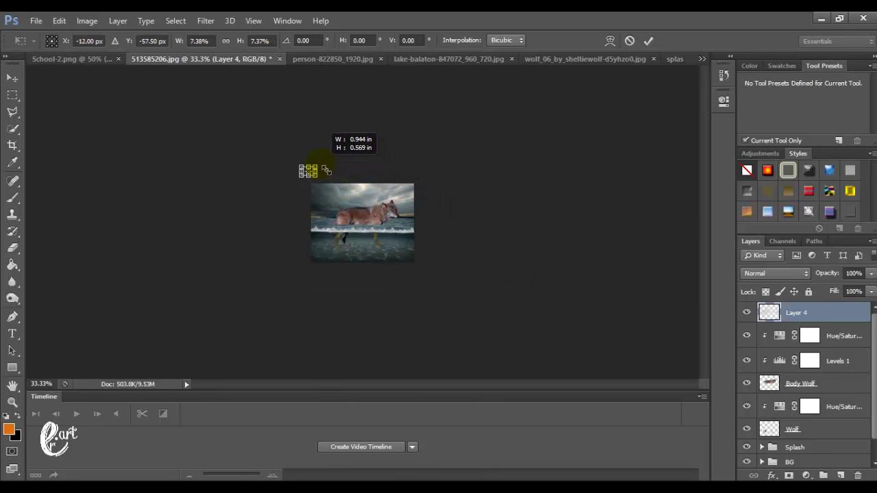
click(18, 77)
key(Return)
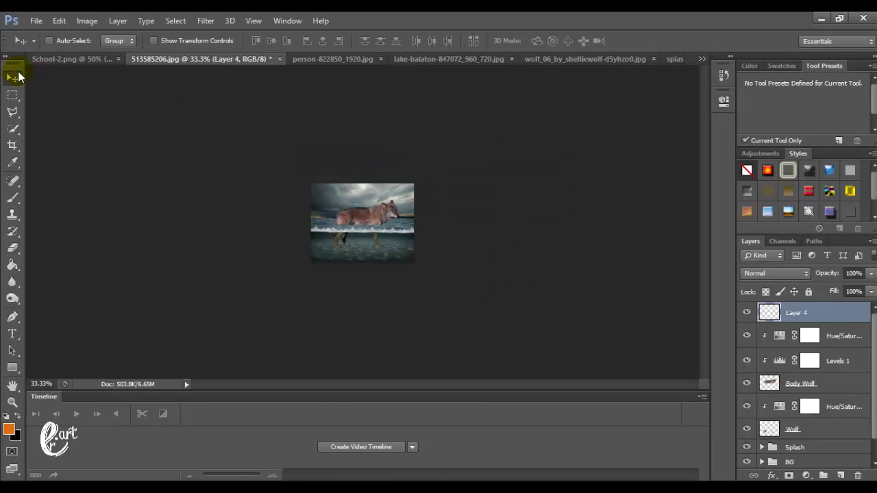
drag(305, 181, 337, 232)
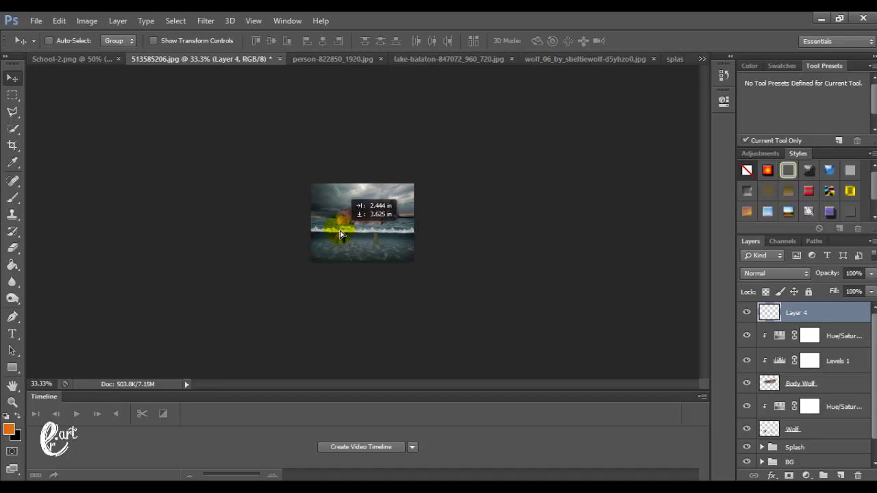
scroll(337, 232, up, 1)
scroll(337, 233, up, 2)
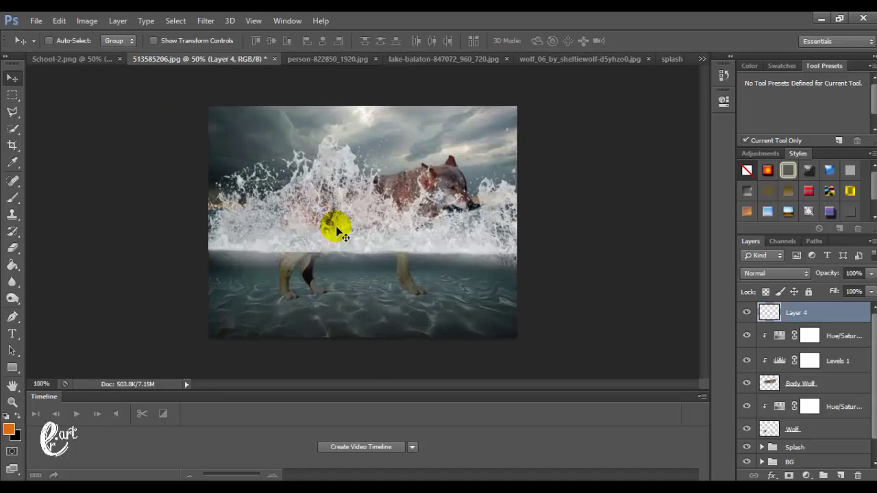
scroll(337, 233, up, 1)
Make four copies of the splash, spacing them rightward along the wolf's waterline
drag(336, 228, 273, 228)
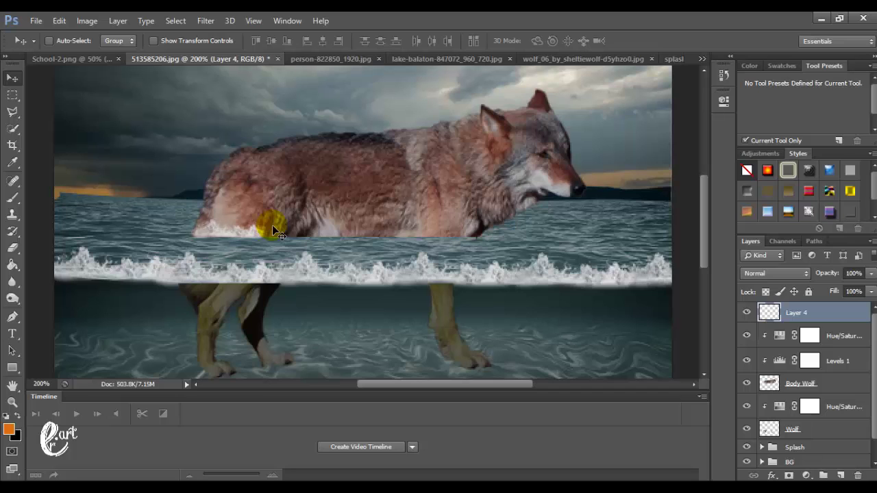
key(ctrl+j)
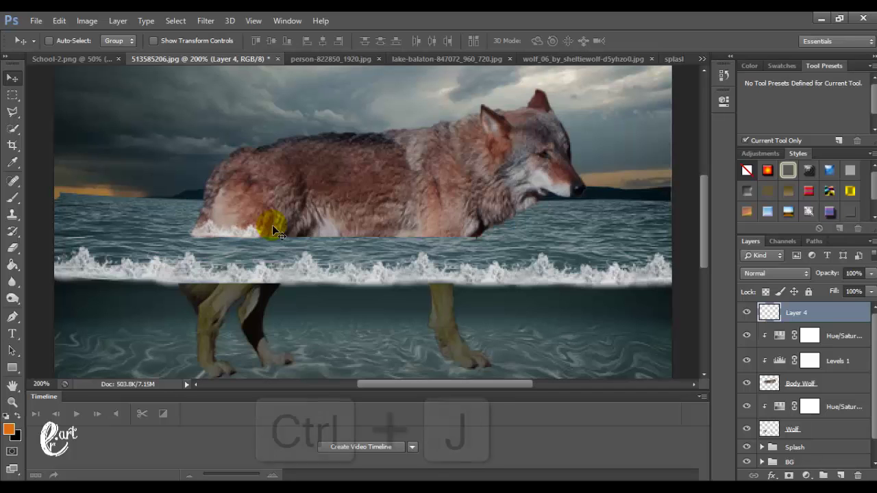
drag(274, 230, 308, 237)
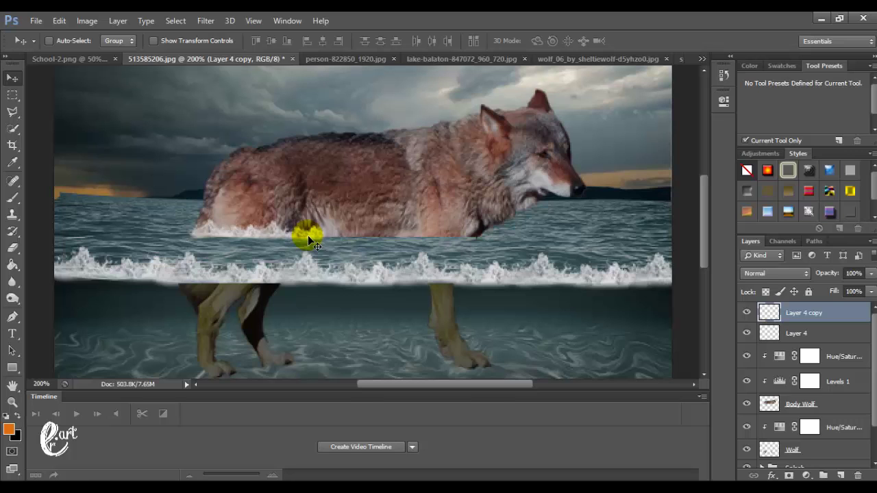
key(ctrl+j)
drag(309, 240, 370, 240)
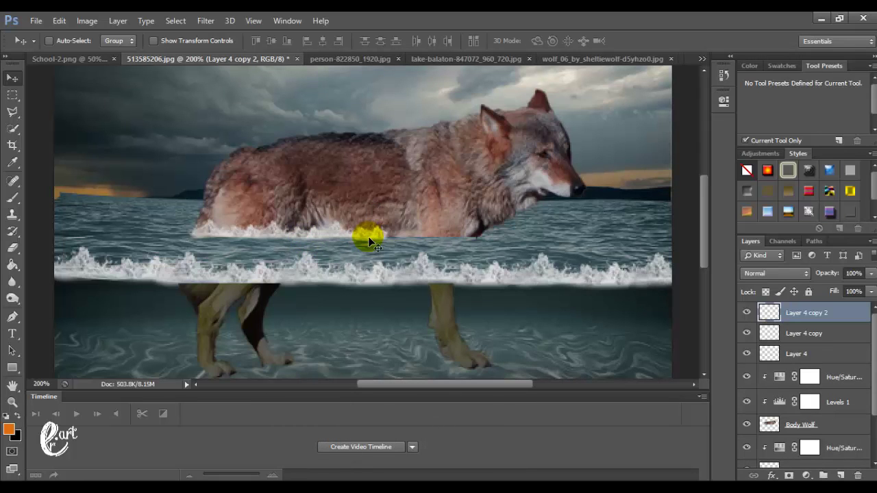
key(ctrl+j)
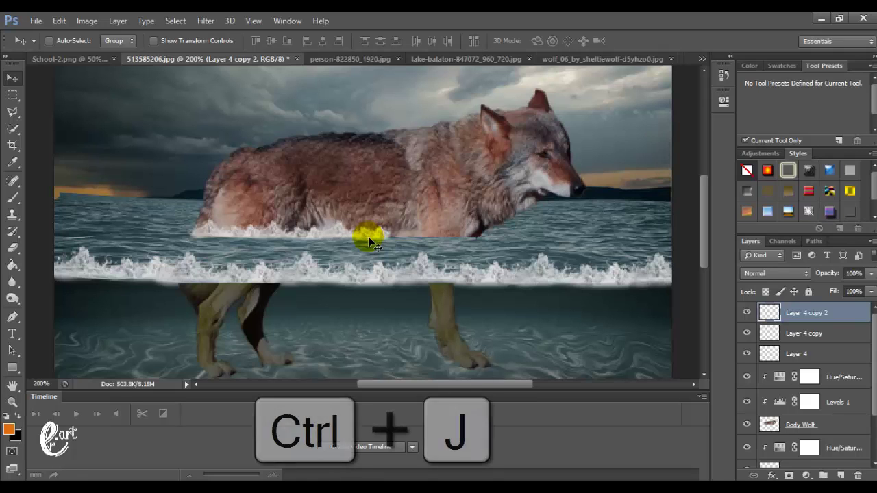
drag(368, 240, 433, 240)
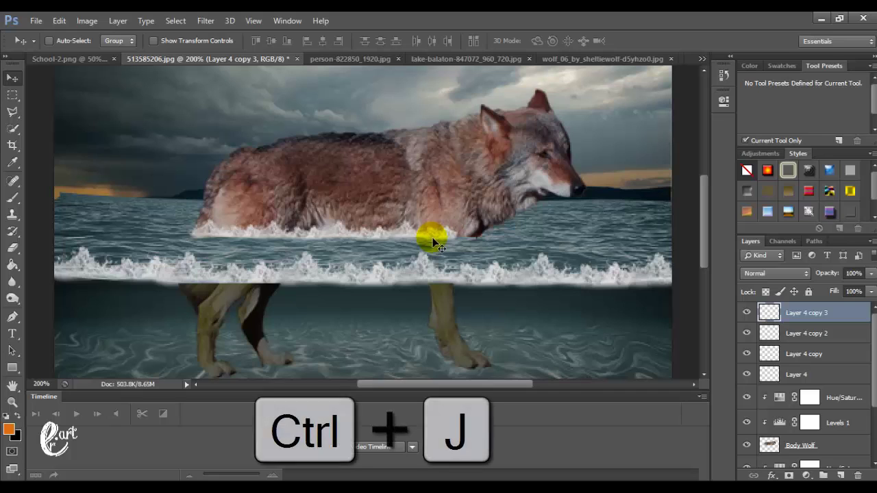
key(ctrl+j)
mouse_move(433, 240)
mouse_down()
mouse_move(459, 241)
mouse_move(478, 274)
mouse_up()
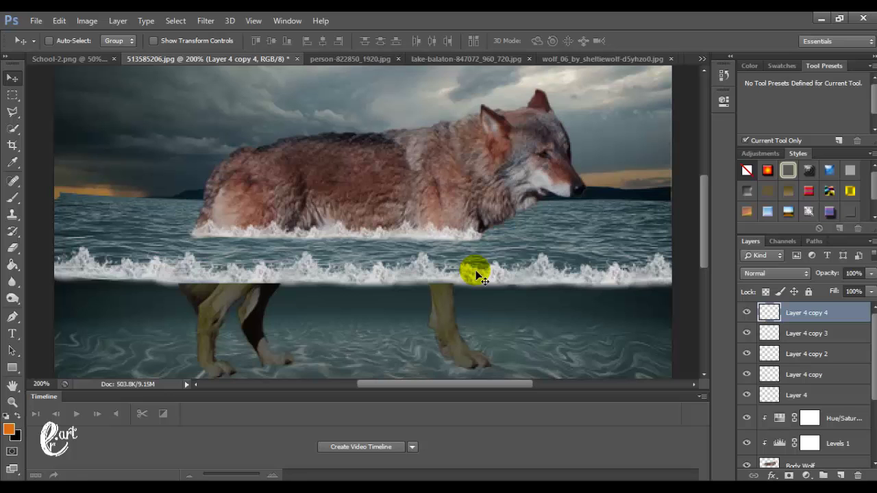
Bring up the lake-balaton-847072_960_720.jpg photo
key(ctrl+minus)
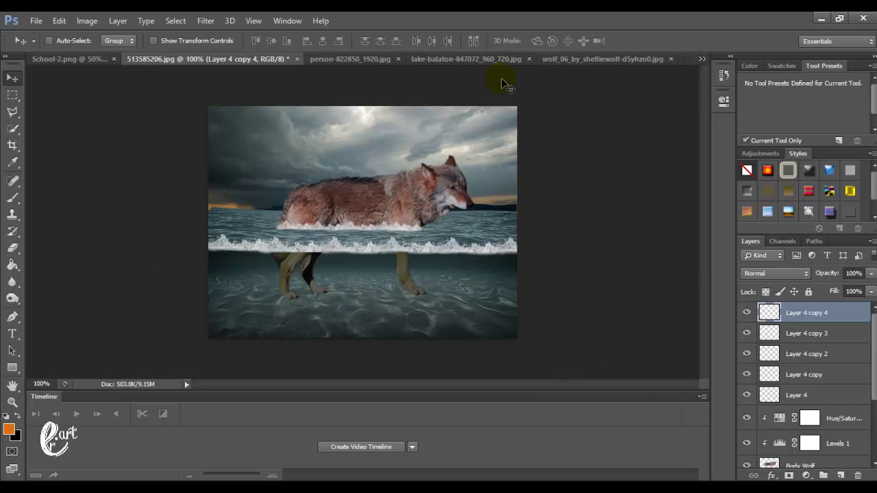
click(287, 21)
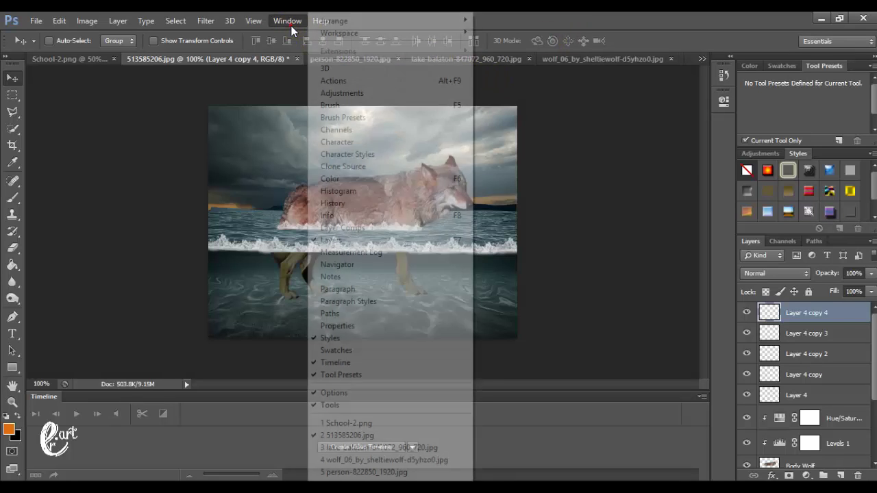
click(370, 448)
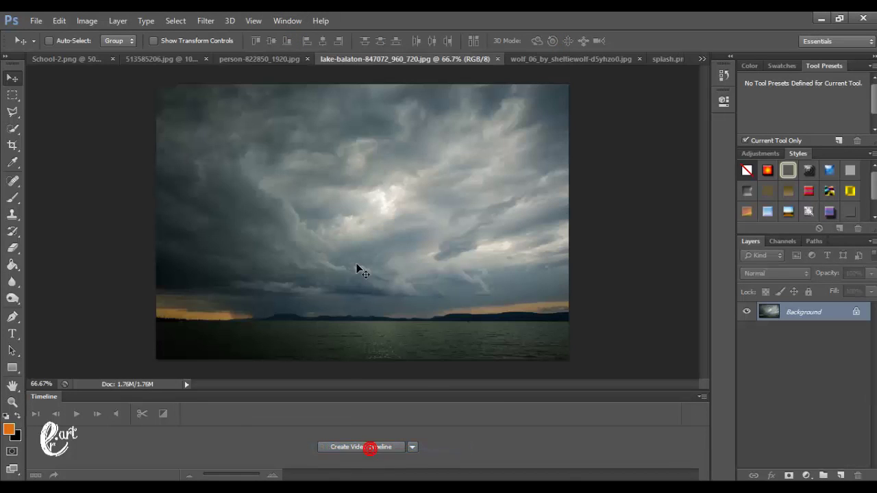
Quick-select the girl and guitar in person-822850_1920.jpg and copy them to Layer 1
click(264, 60)
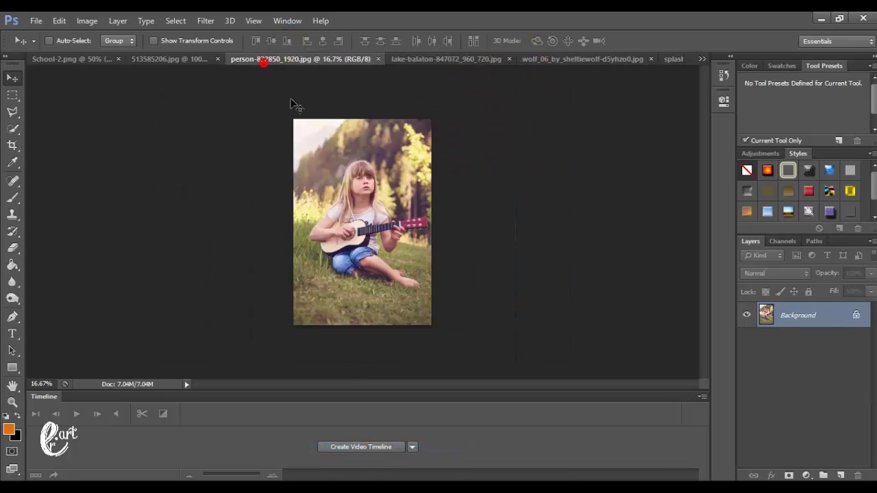
click(12, 129)
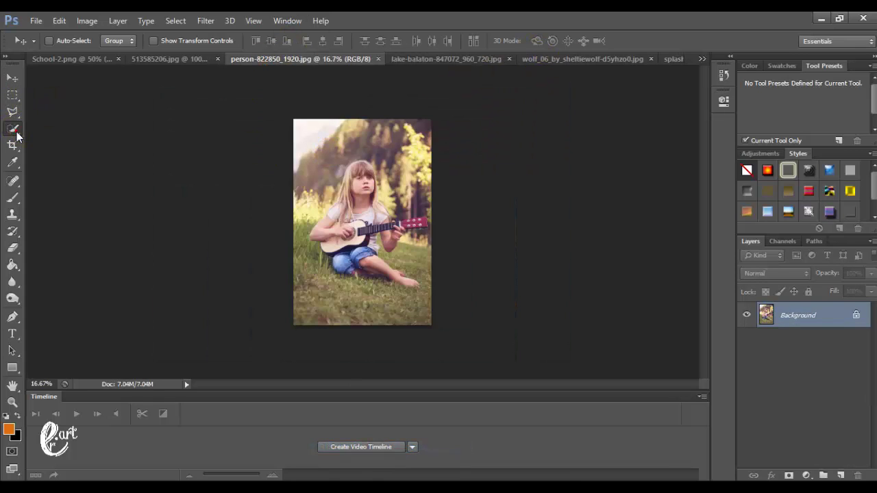
scroll(426, 291, up, 2)
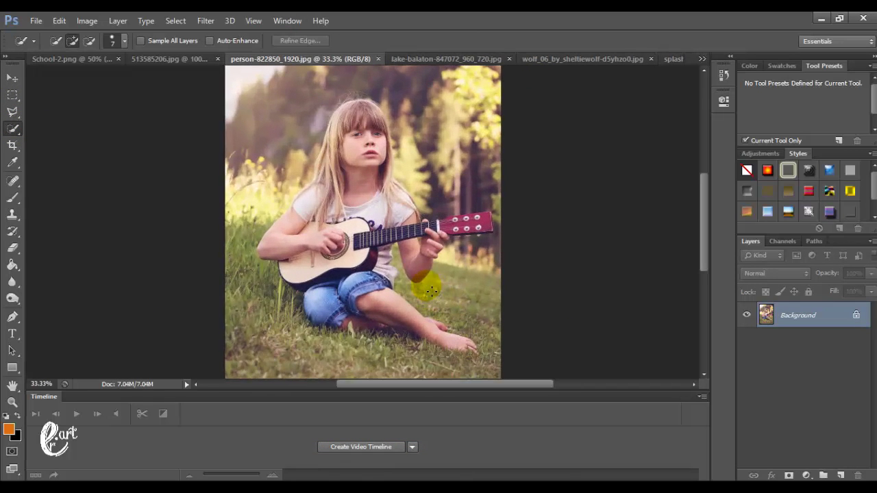
drag(404, 319, 411, 313)
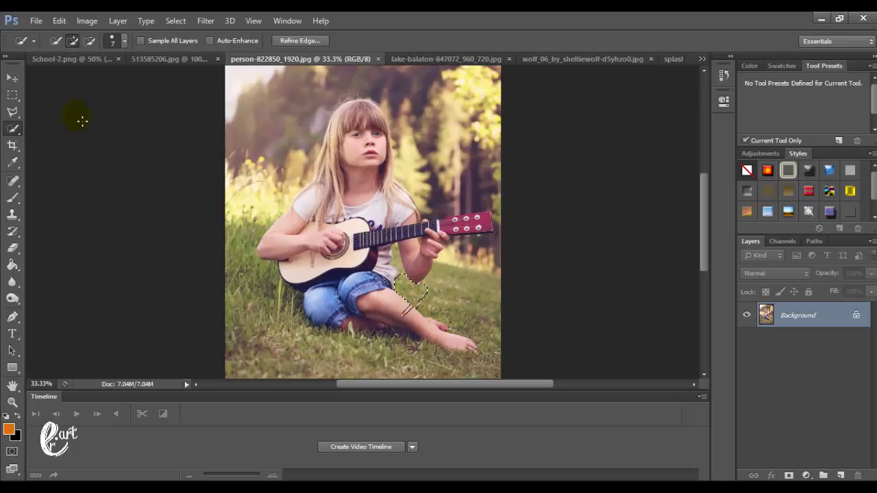
click(12, 95)
click(315, 192)
click(12, 128)
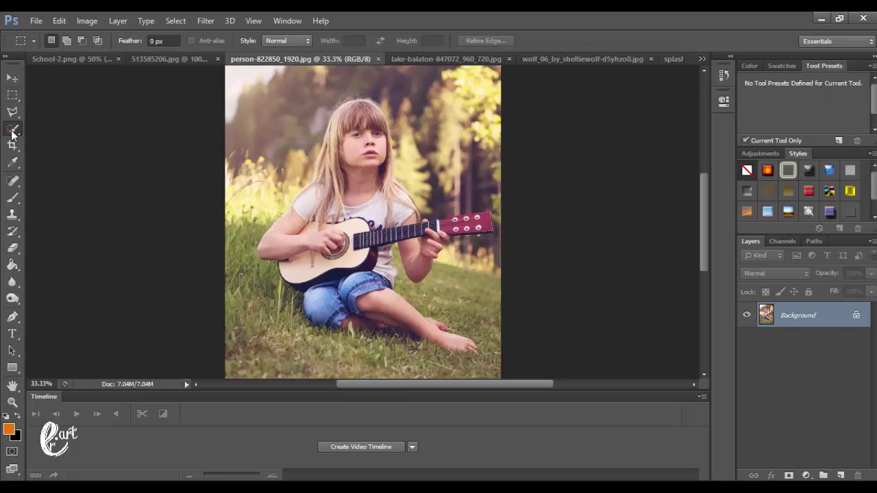
mouse_move(315, 205)
mouse_down()
mouse_move(283, 237)
mouse_move(333, 240)
mouse_move(368, 166)
mouse_move(359, 125)
mouse_move(344, 112)
mouse_move(371, 106)
mouse_move(388, 143)
mouse_move(390, 216)
mouse_move(406, 231)
mouse_move(413, 260)
mouse_move(426, 252)
mouse_up()
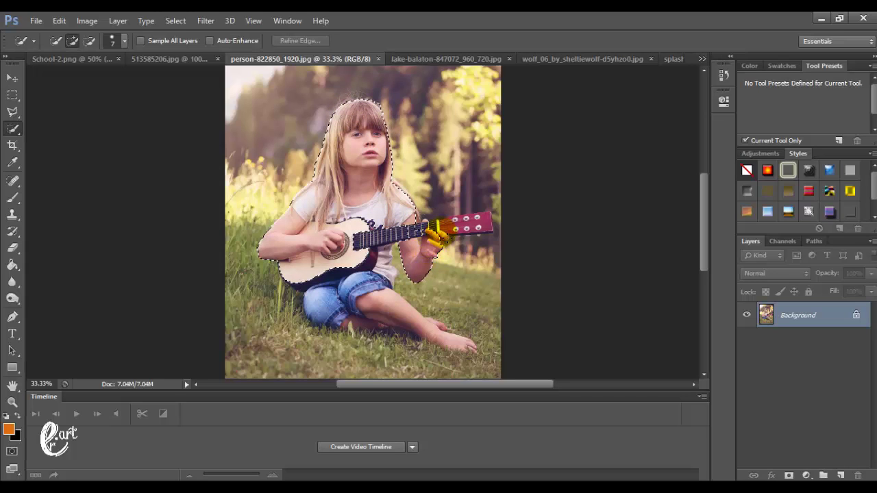
drag(465, 223, 484, 221)
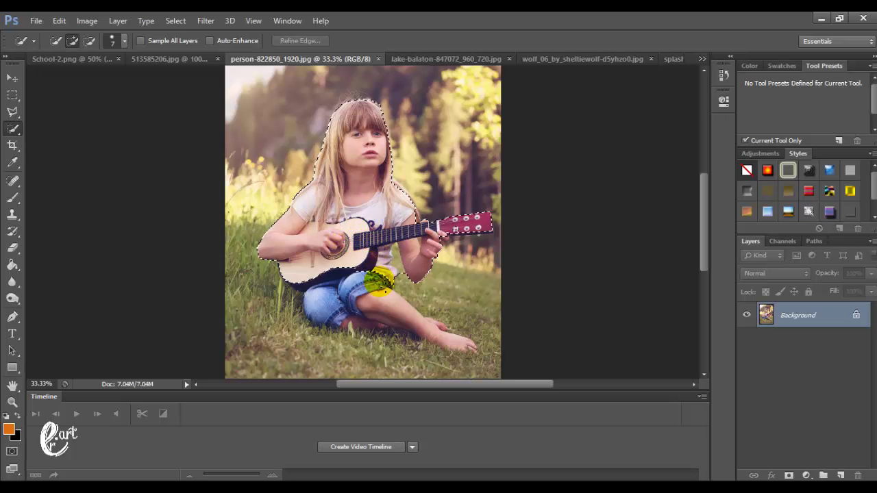
mouse_move(363, 294)
mouse_down()
mouse_move(330, 295)
mouse_move(352, 286)
mouse_move(465, 344)
mouse_up()
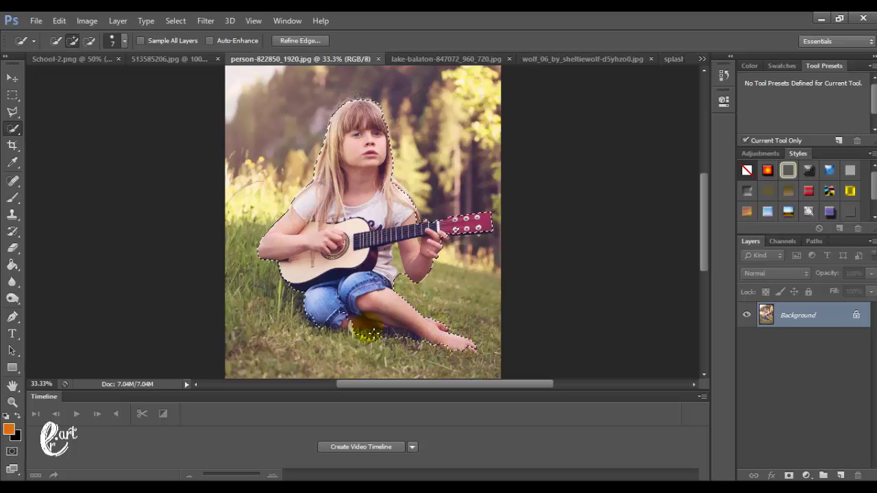
mouse_move(346, 320)
mouse_down()
mouse_move(337, 320)
mouse_move(368, 299)
mouse_up()
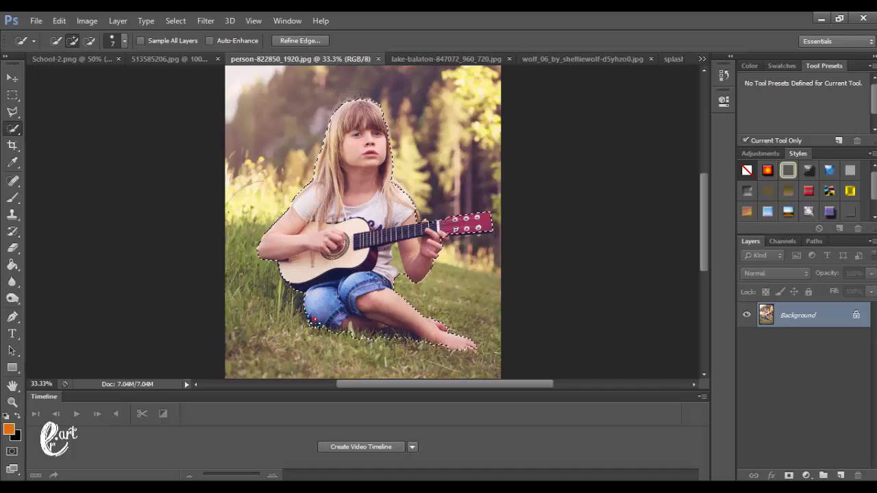
key(ctrl+j)
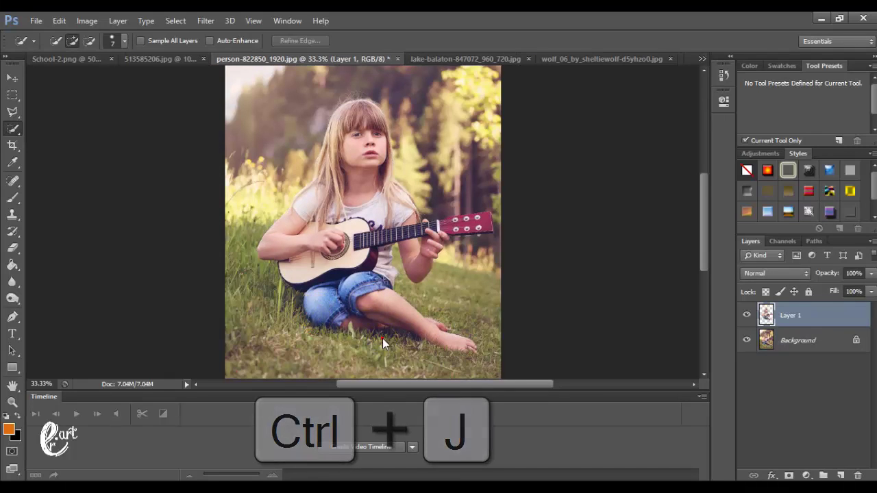
Drag the girl-and-guitar cutout into the 513585206.jpg composite as Layer 5
right_click(336, 60)
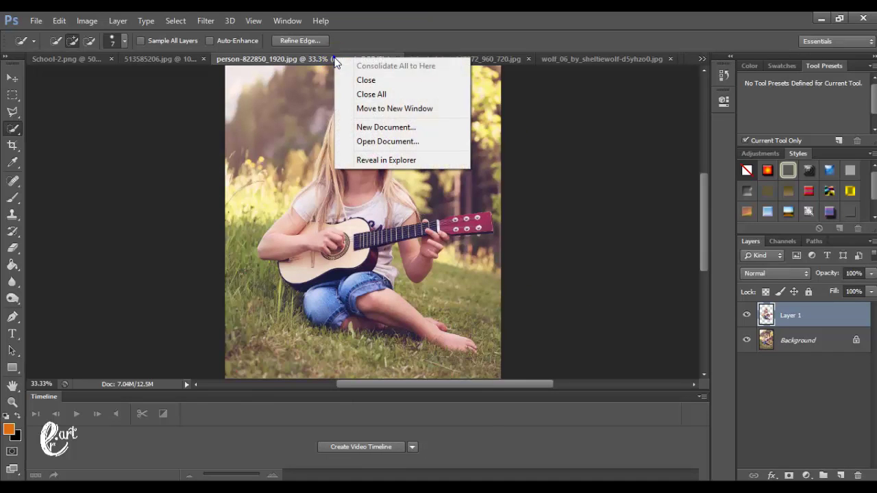
click(369, 110)
drag(107, 62, 138, 125)
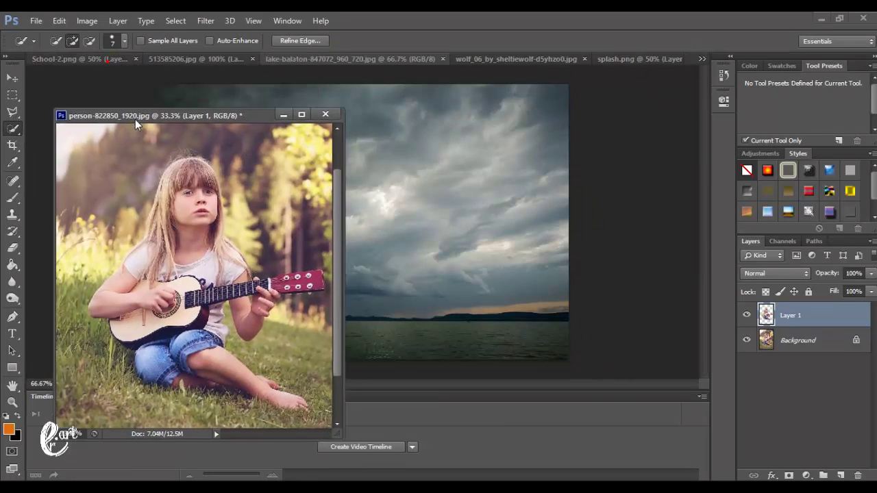
click(161, 59)
key(v)
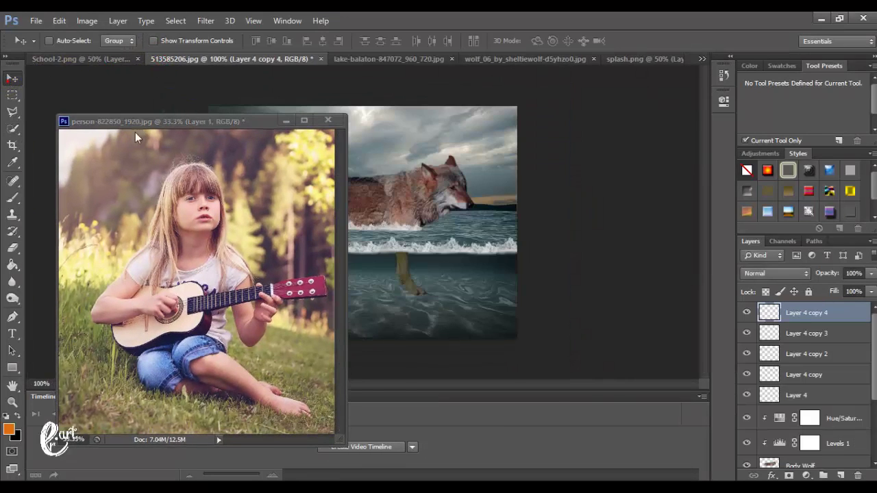
drag(156, 130, 103, 153)
drag(139, 271, 316, 168)
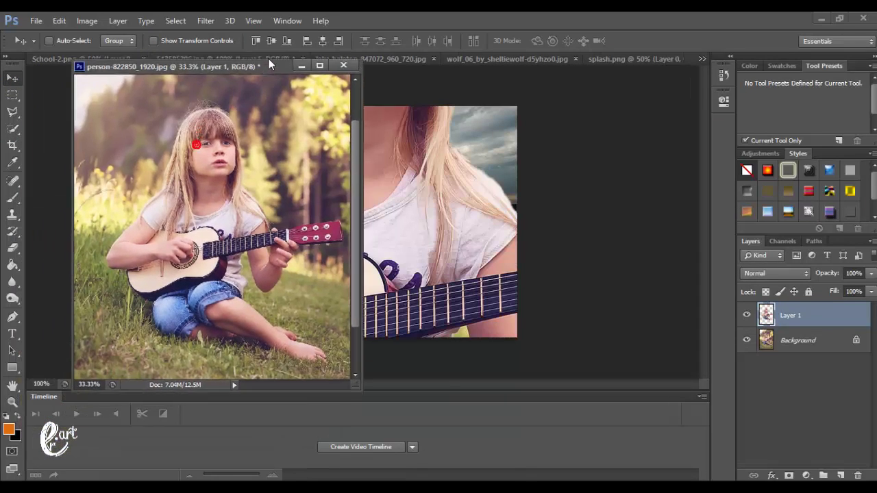
drag(197, 147, 208, 57)
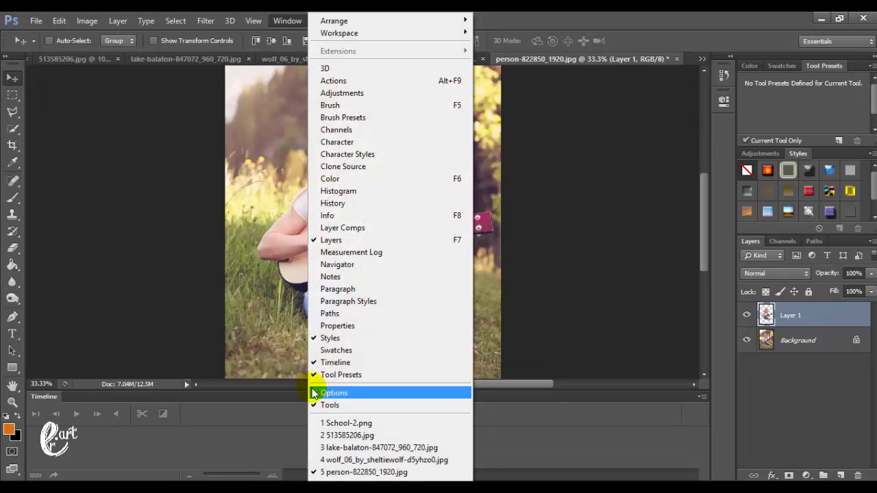
click(314, 435)
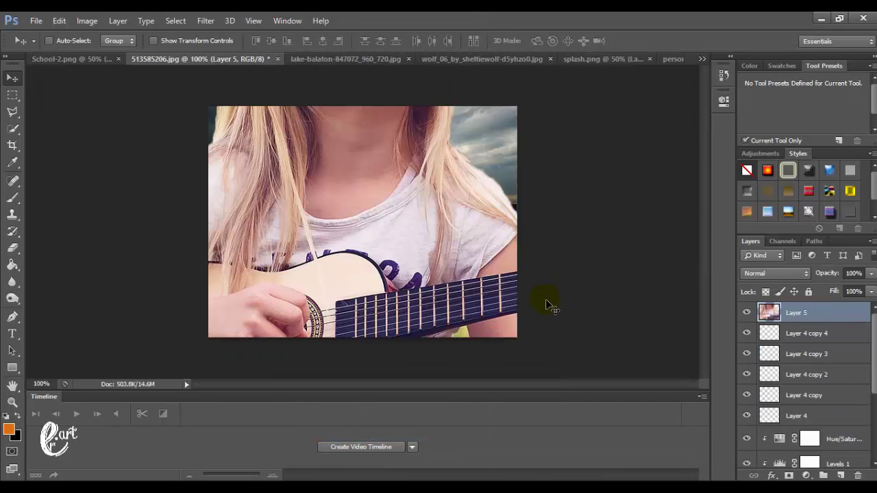
Group the layers from Layer 4 copy 4 down to Wolf into a group named 'Wolf'
click(839, 334)
scroll(864, 343, down, 2)
scroll(809, 384, down, 3)
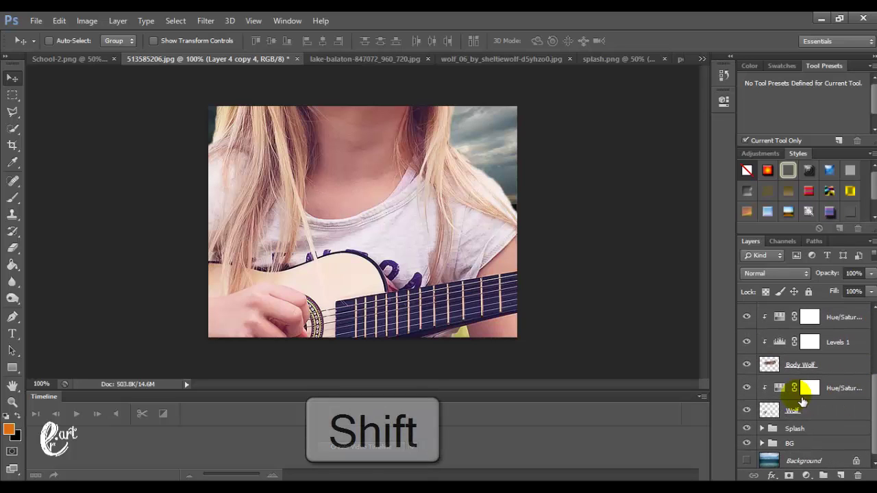
shift+click(784, 412)
key(ctrl+g)
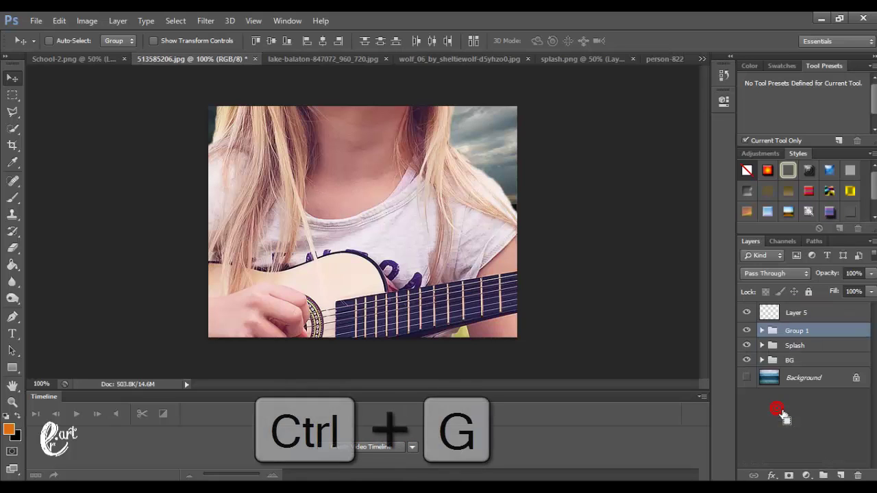
double_click(794, 331)
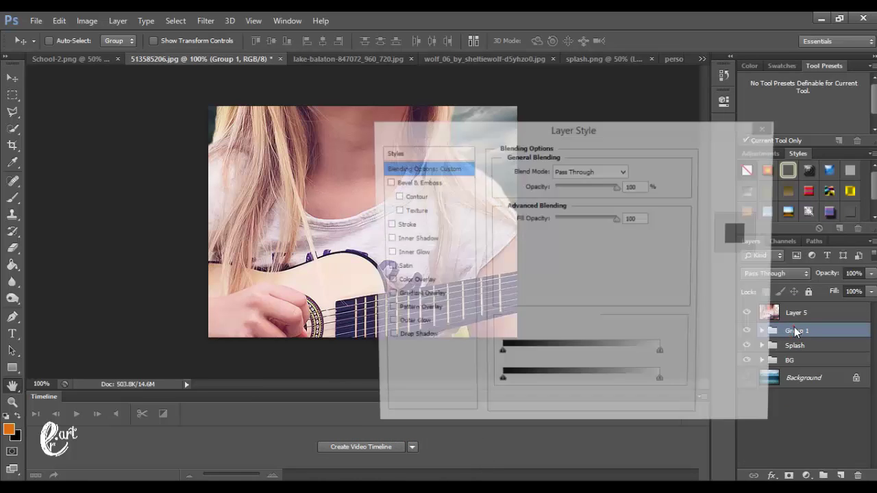
click(746, 154)
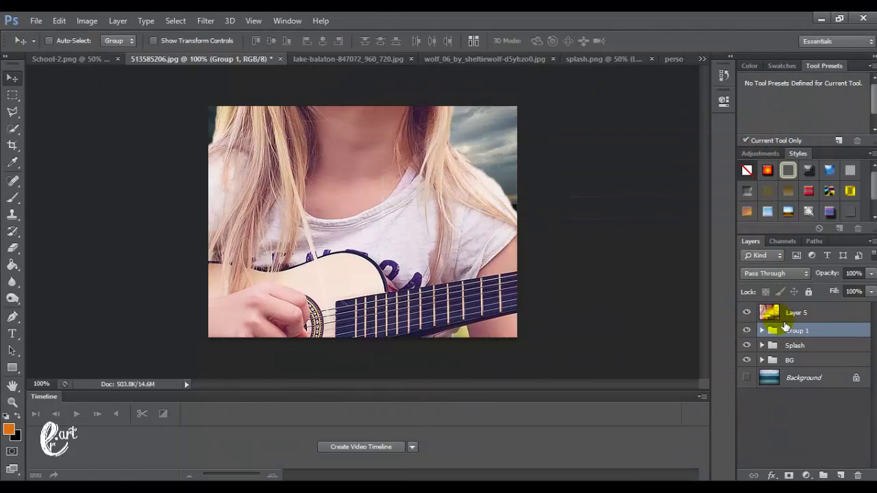
double_click(794, 332)
text(Wolf)
key(Return)
click(772, 315)
Shrink the girl layer toward its top-left corner with a free transform
key(ctrl+t)
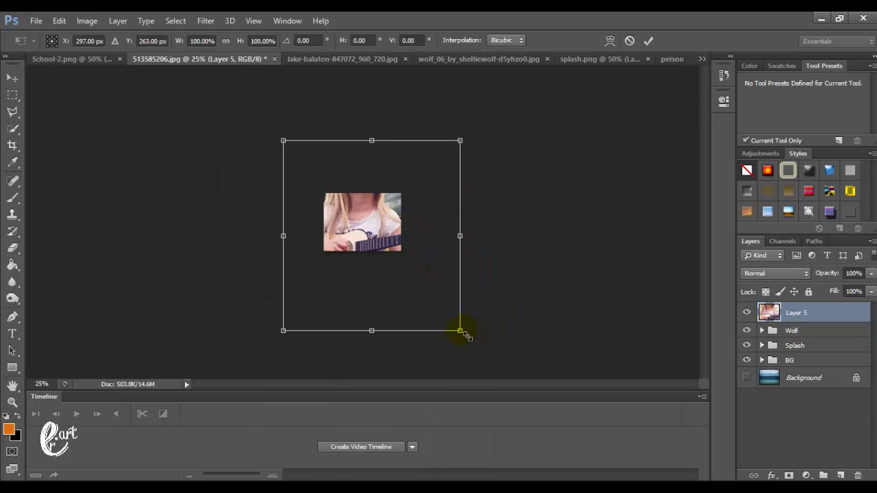
mouse_move(459, 330)
mouse_down()
mouse_move(328, 165)
mouse_move(353, 206)
mouse_up()
click(12, 79)
key(Return)
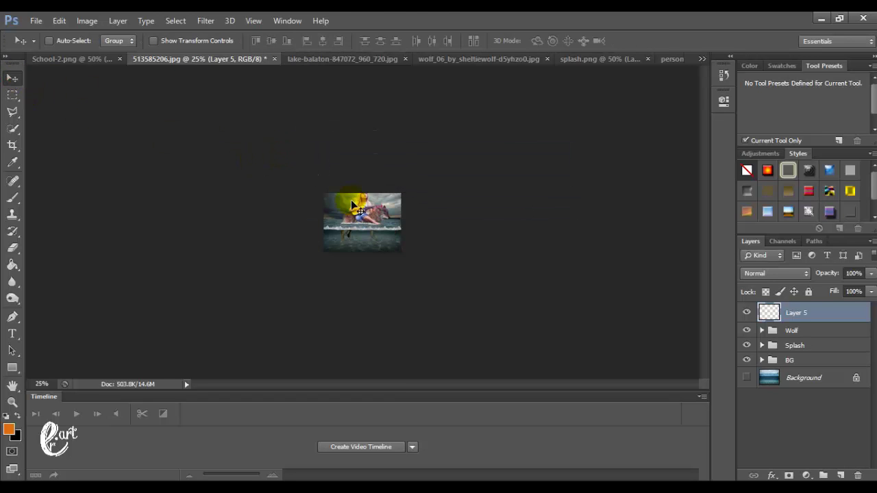
scroll(350, 205, up, 5)
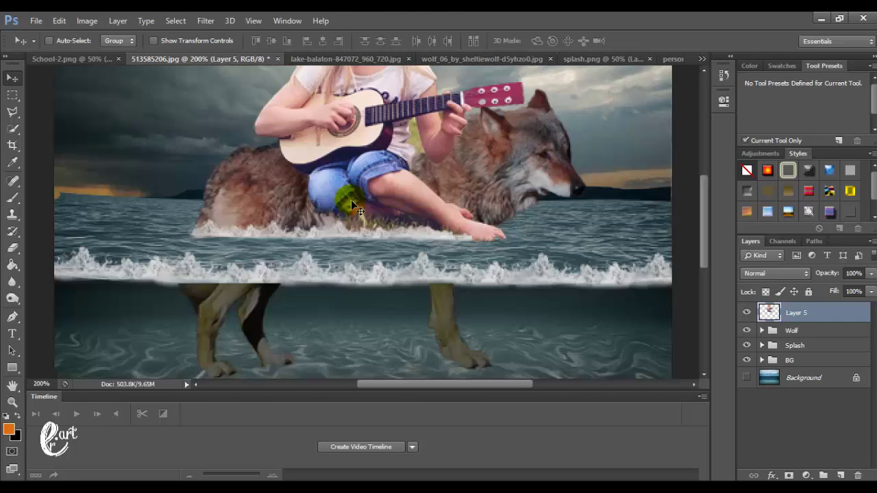
scroll(351, 200, down, 3)
Scale the girl down to about 66% and nudge her onto the wolf's back
key(ctrl+t)
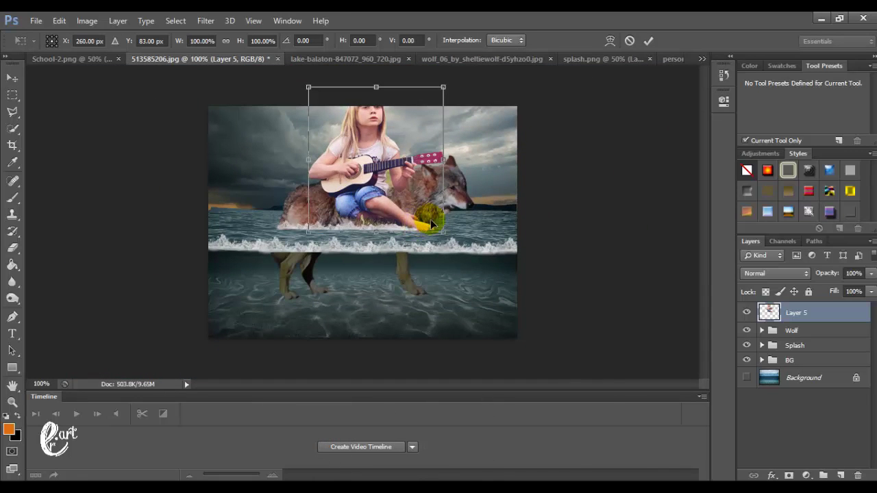
mouse_move(443, 230)
mouse_down()
mouse_move(402, 193)
mouse_move(387, 129)
mouse_move(392, 212)
mouse_up()
click(10, 79)
key(Return)
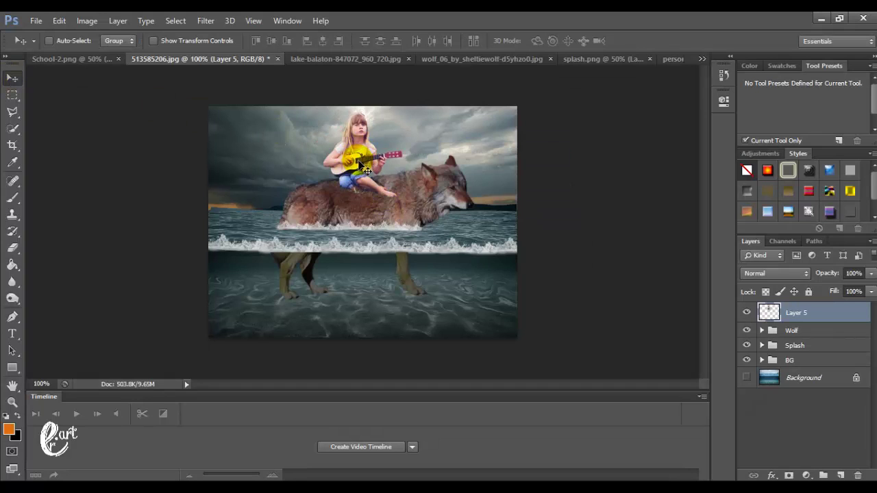
mouse_move(380, 184)
mouse_down()
mouse_move(396, 189)
mouse_move(391, 180)
mouse_up()
Apply a final resize and lower the girl onto the wolf's back above the waterline
key(ctrl+t)
click(15, 86)
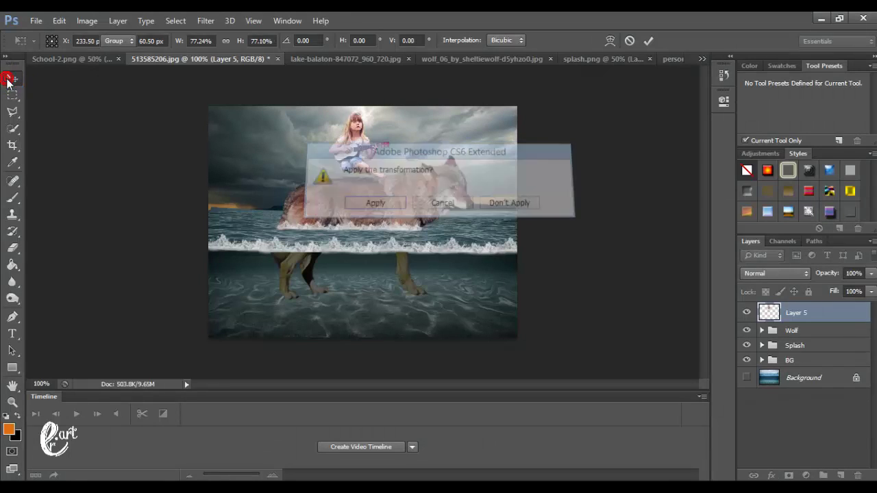
key(Return)
drag(361, 155, 363, 168)
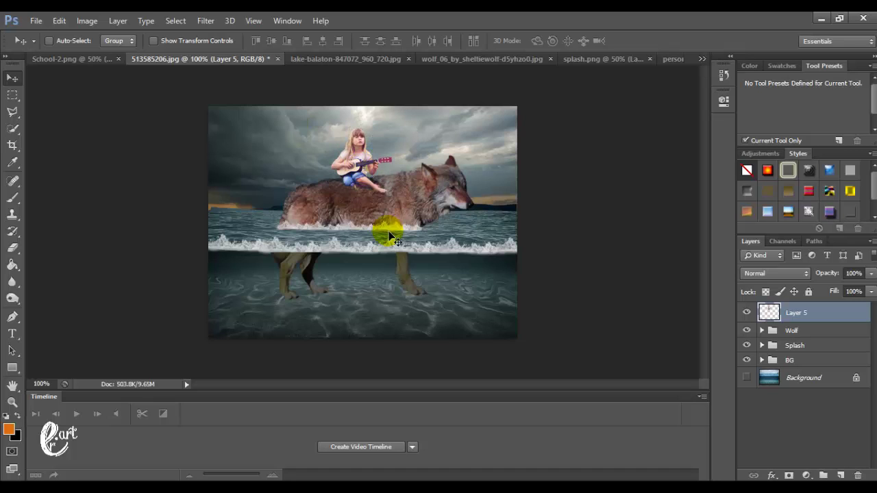
key(ctrl+plus)
key(ctrl+plus)
key(ctrl+minus)
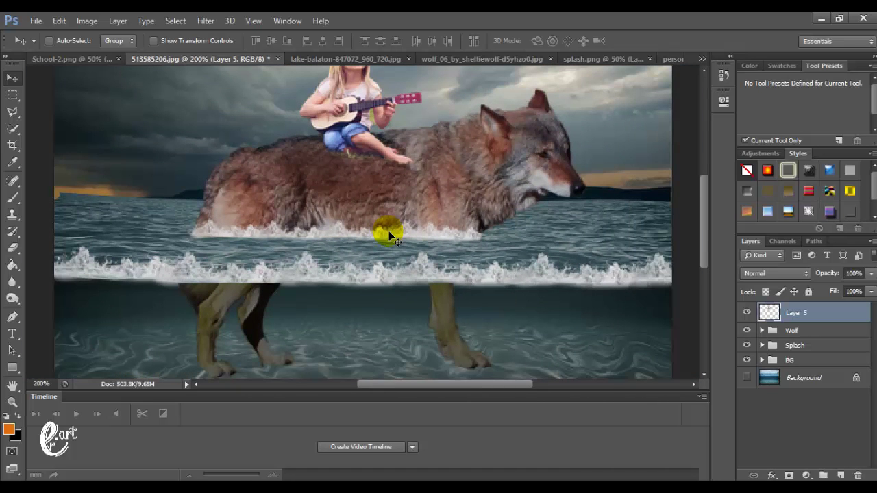
mouse_move(703, 242)
mouse_down()
mouse_move(703, 200)
mouse_move(703, 215)
mouse_up()
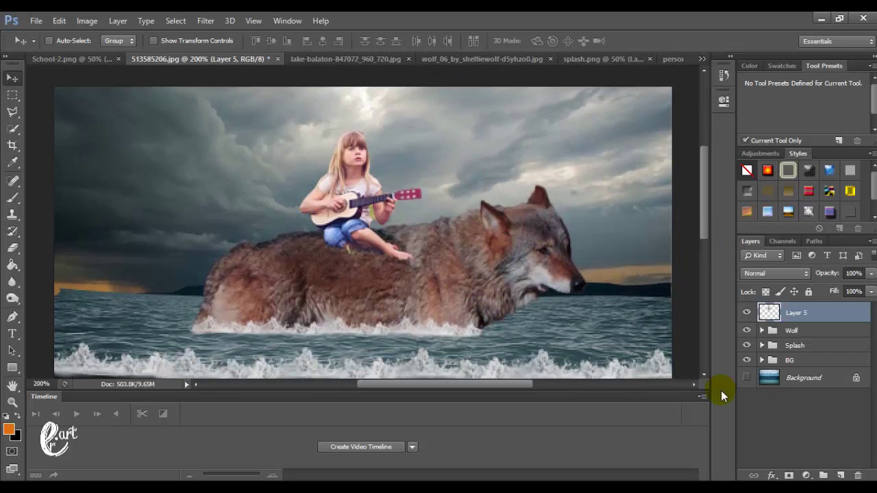
Add a Curves 1 adjustment that darkens the girl, clipped to her Layer 5
click(810, 475)
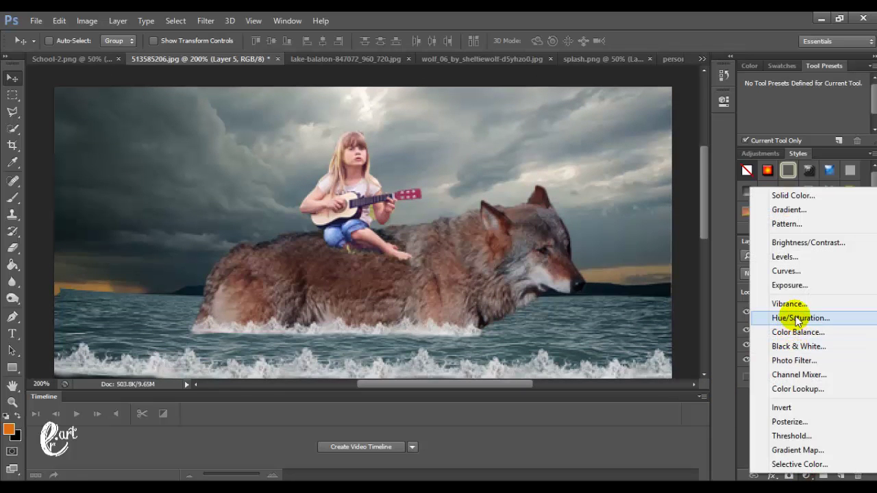
click(781, 271)
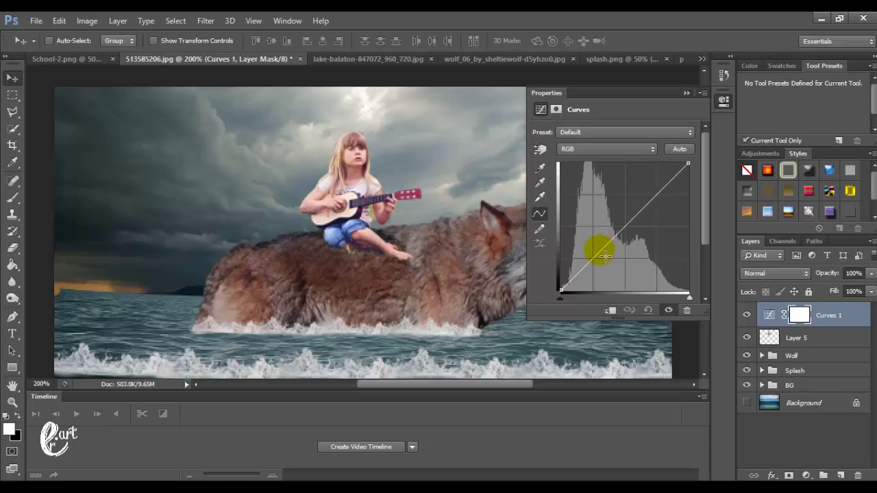
drag(599, 249, 606, 255)
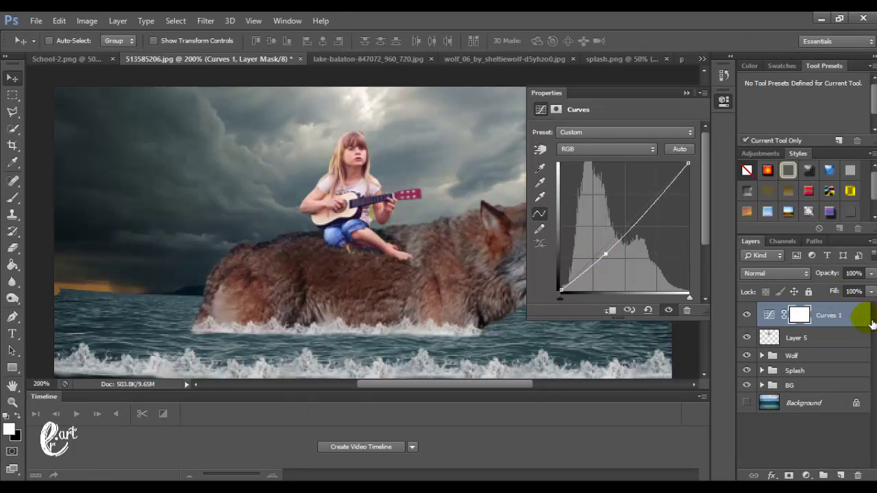
right_click(860, 316)
click(683, 236)
click(683, 236)
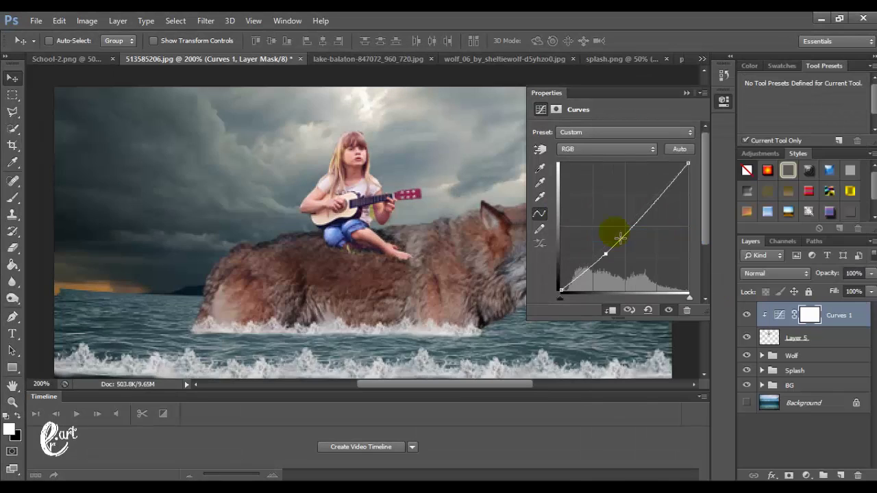
drag(607, 257, 613, 270)
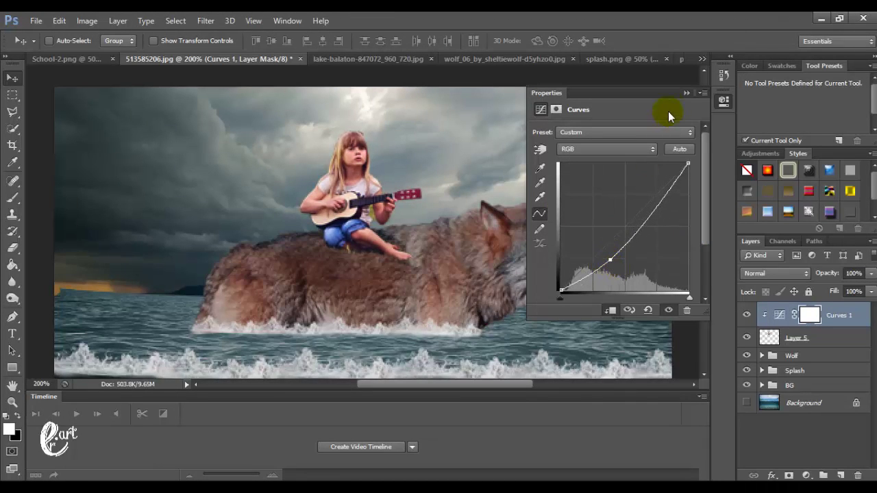
click(685, 92)
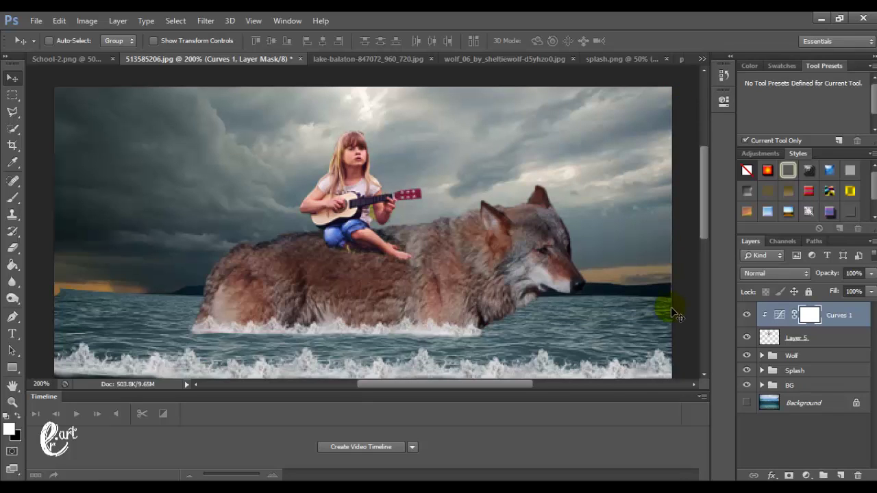
Select Layer 5 and set up the Eraser with a 13 px brush
click(771, 339)
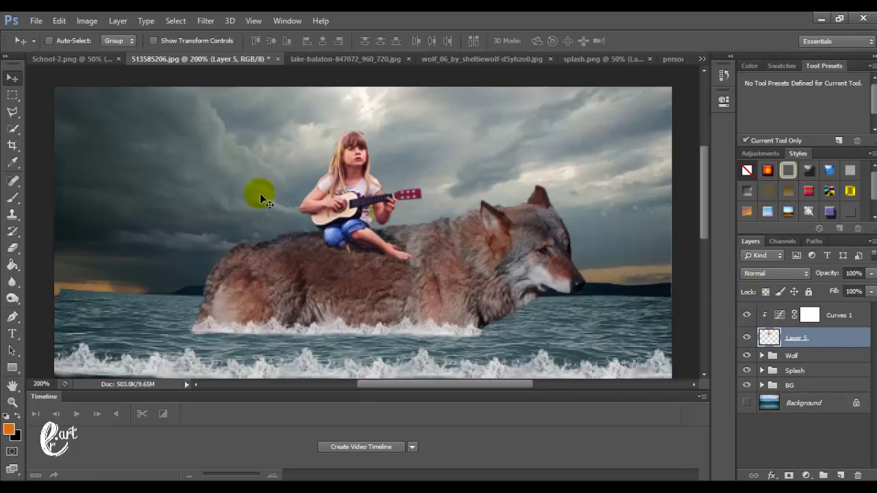
click(14, 248)
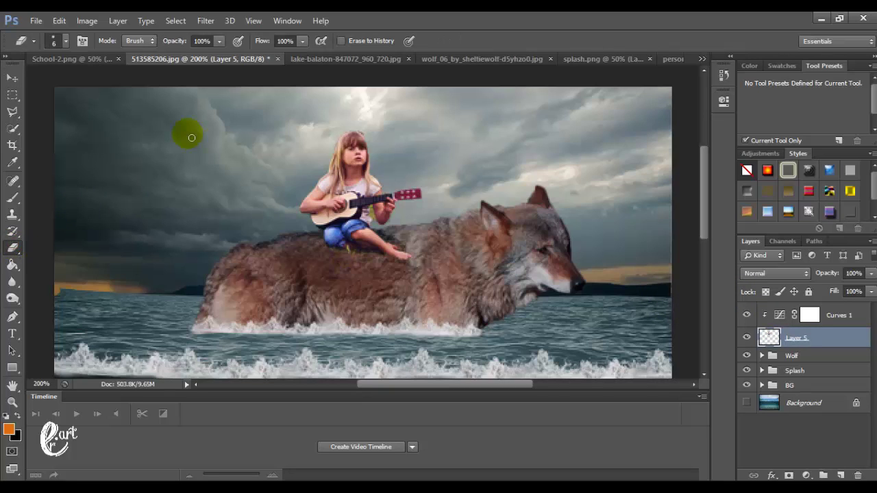
click(65, 40)
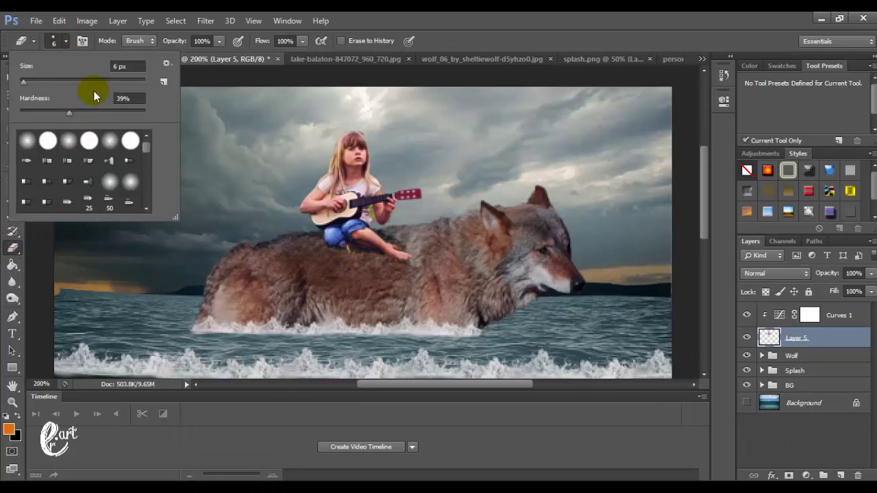
drag(25, 82, 28, 82)
click(373, 271)
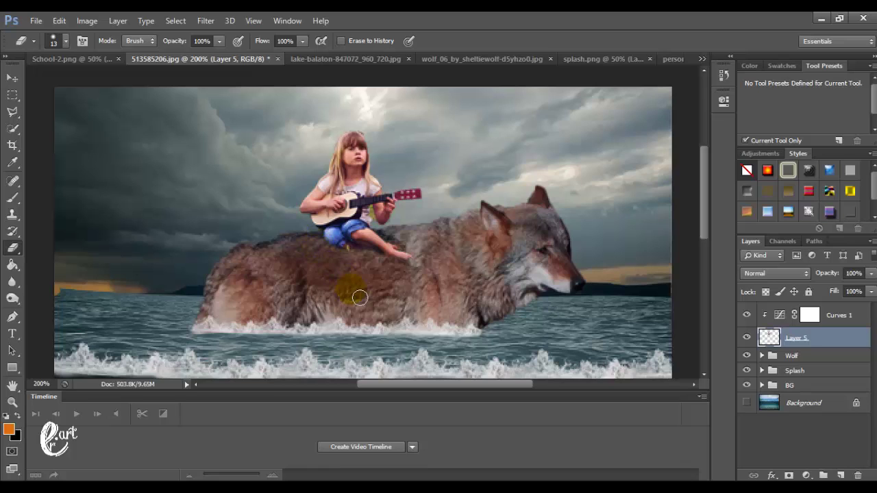
Cycle through the open documents to bring up School-2.png
scroll(352, 288, down, 1)
scroll(351, 289, up, 1)
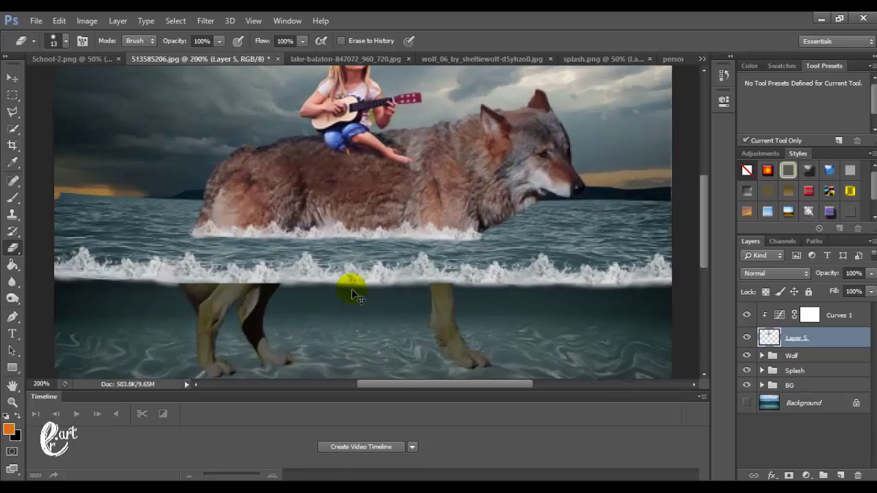
scroll(351, 288, down, 1)
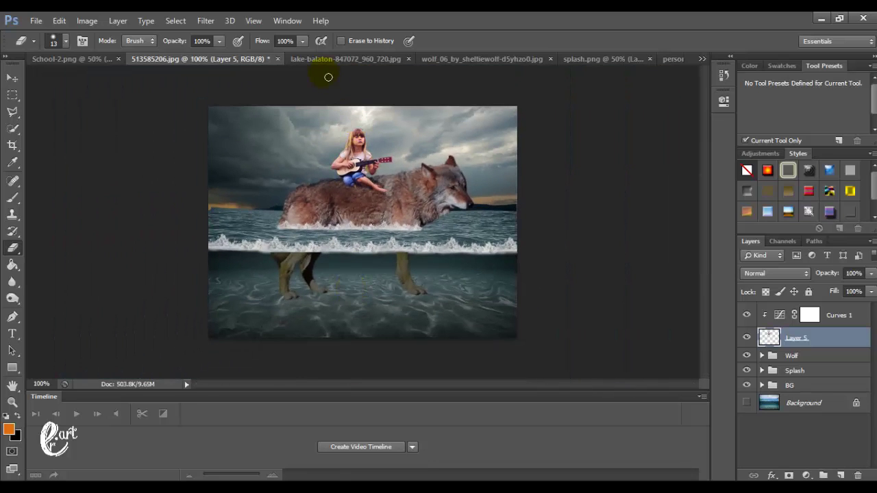
click(346, 59)
click(287, 21)
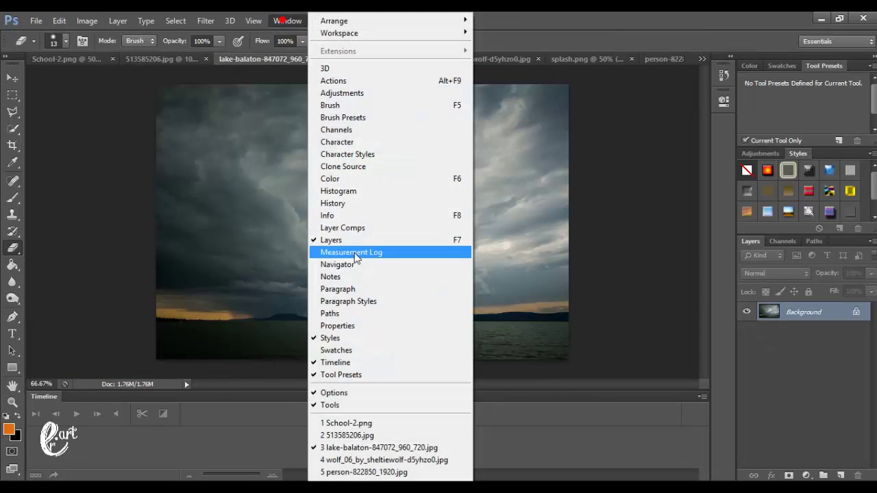
click(335, 472)
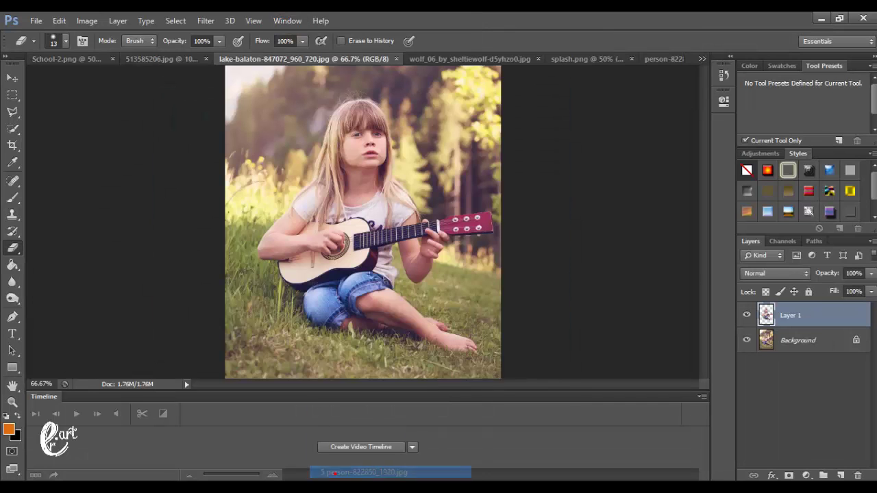
click(287, 20)
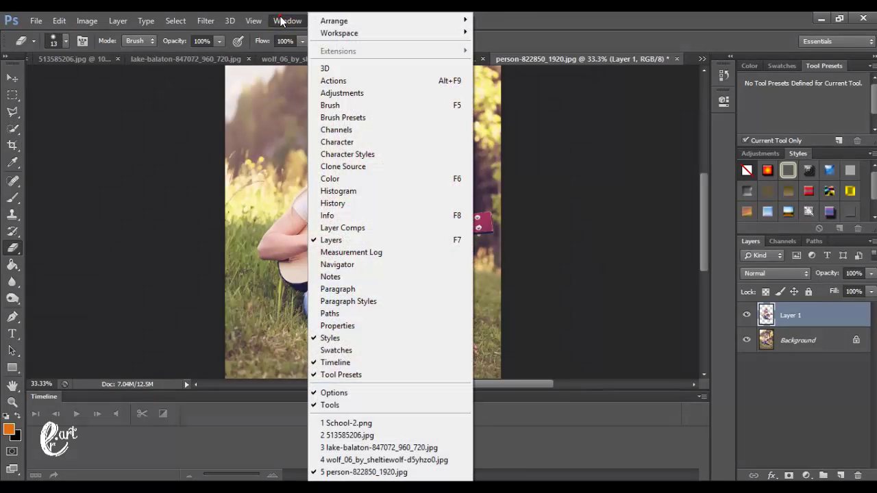
click(336, 423)
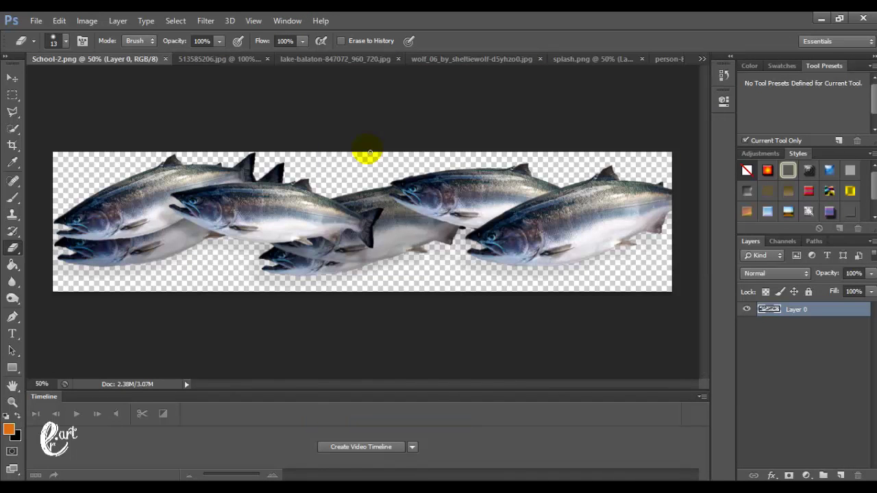
Float School-2.png in its own window and drag the fish into 513585206.jpg over the girl
right_click(120, 60)
click(137, 114)
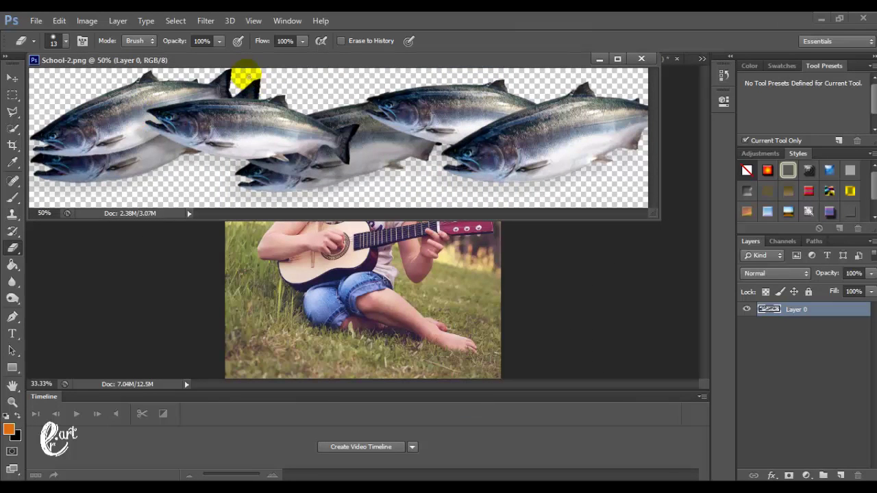
drag(233, 60, 257, 162)
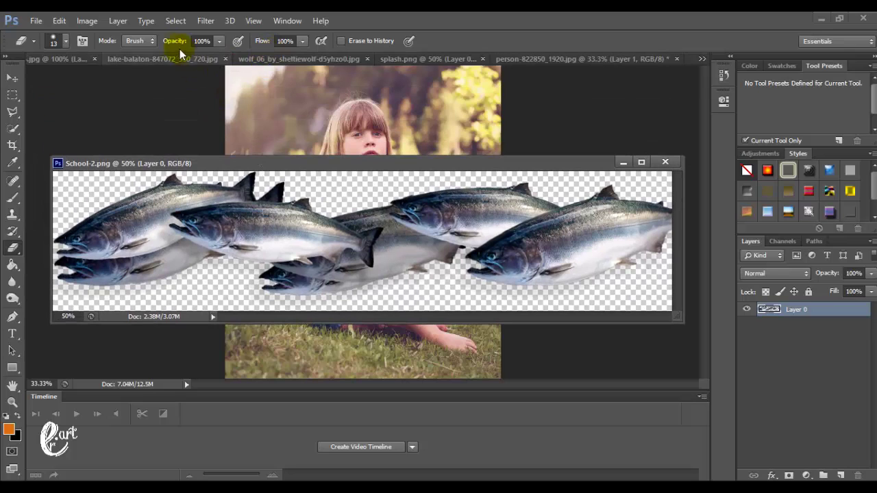
click(282, 20)
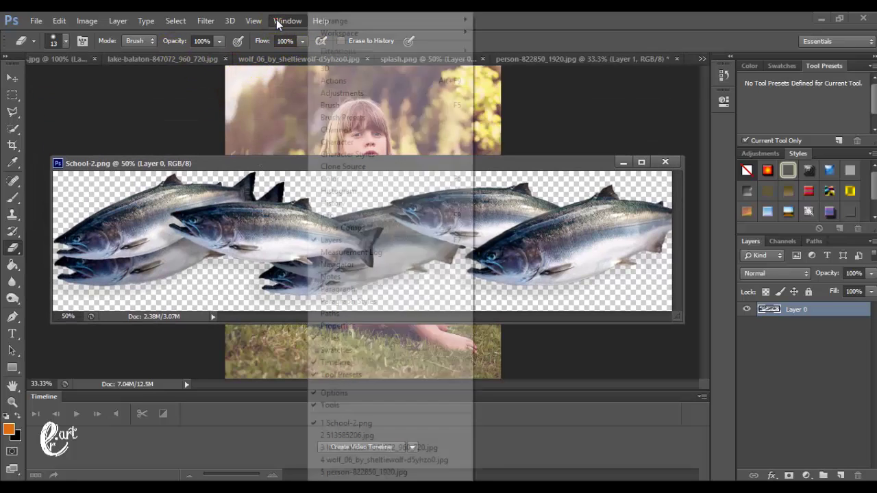
click(329, 436)
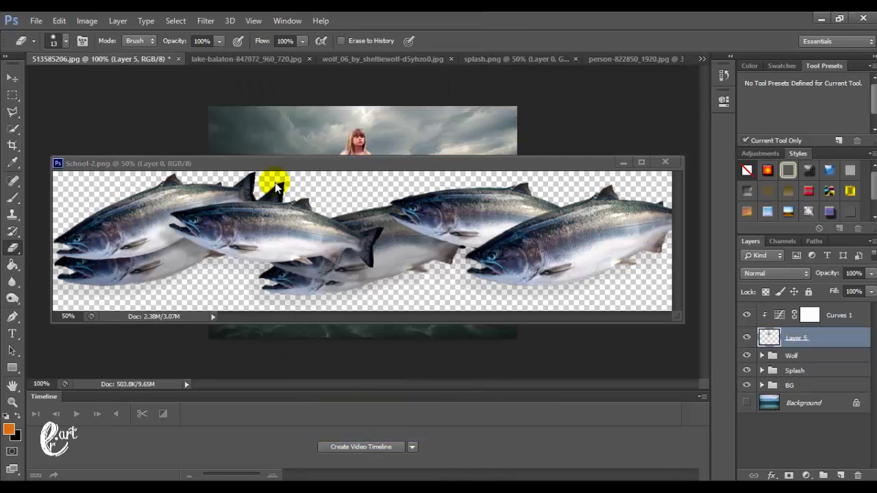
drag(266, 170, 635, 102)
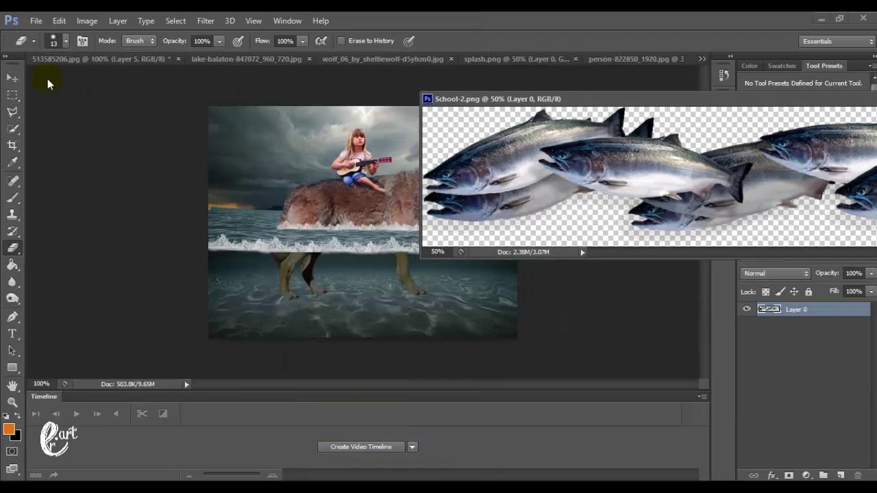
click(12, 78)
drag(521, 183, 350, 309)
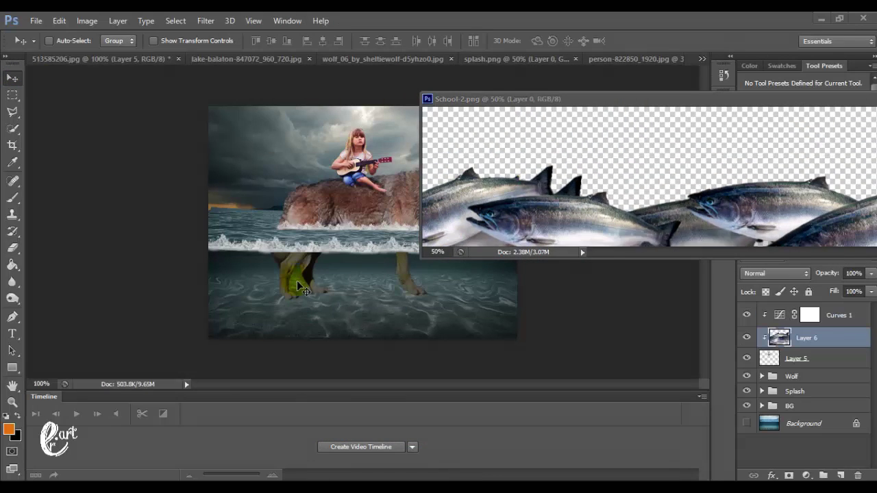
drag(296, 280, 384, 201)
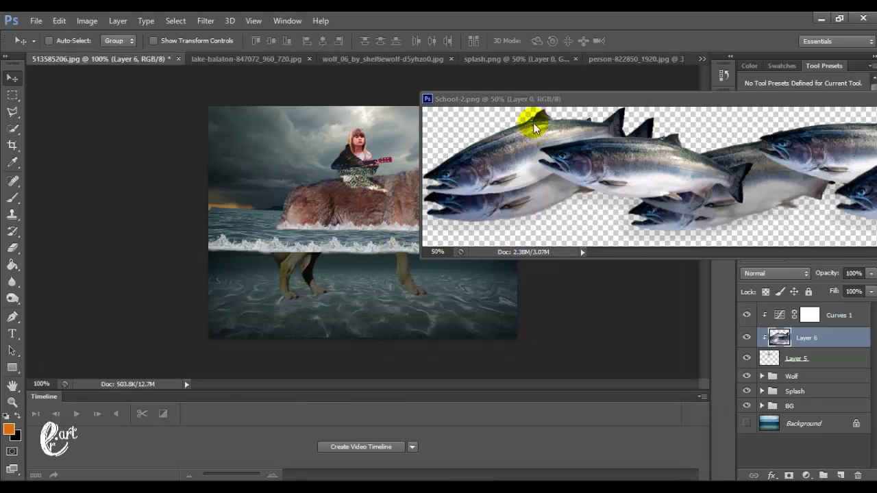
Redock School-2.png among the tabs and switch back to the wolf composite
mouse_move(524, 99)
mouse_down()
mouse_move(482, 61)
mouse_move(445, 54)
mouse_up()
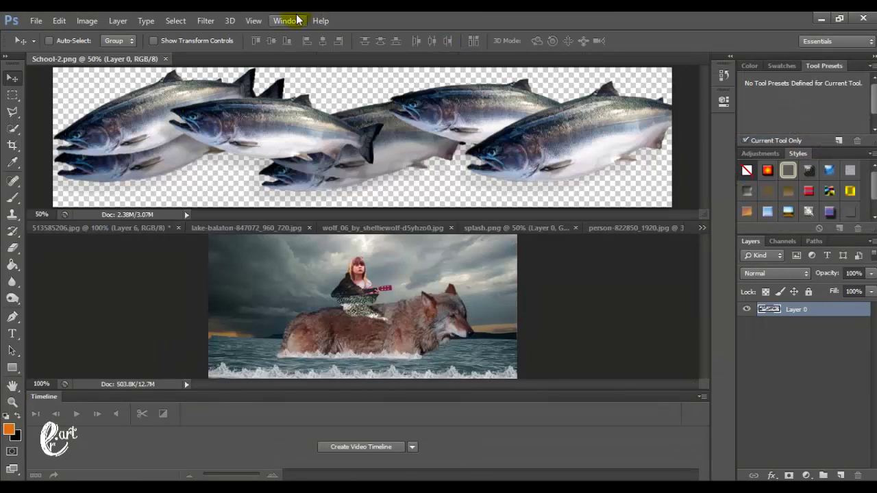
click(287, 21)
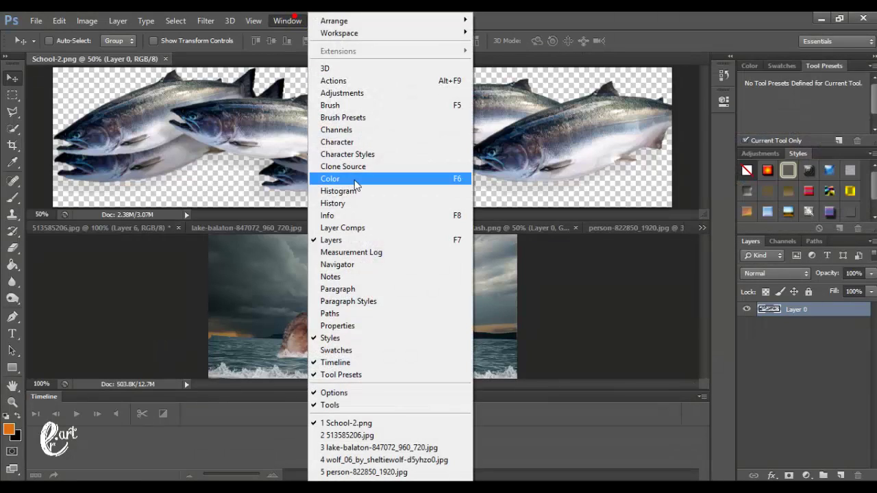
click(111, 49)
mouse_move(111, 59)
mouse_down()
mouse_move(141, 169)
mouse_move(142, 230)
mouse_up()
click(287, 21)
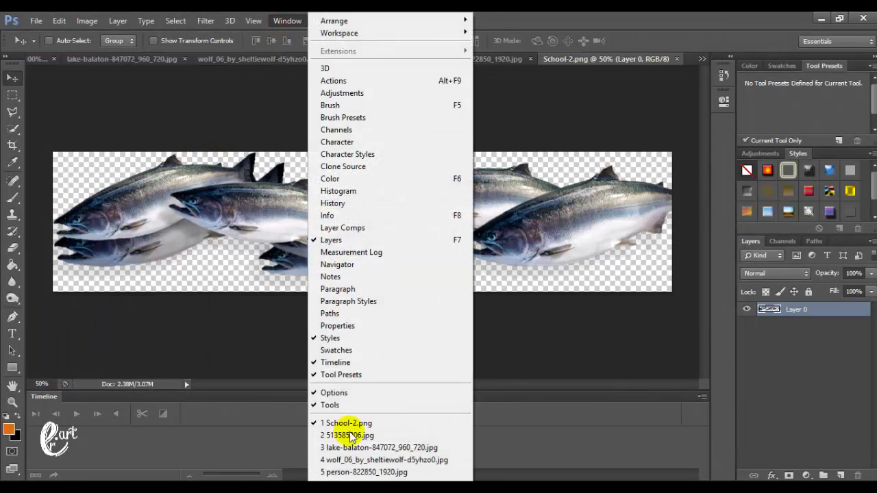
click(350, 436)
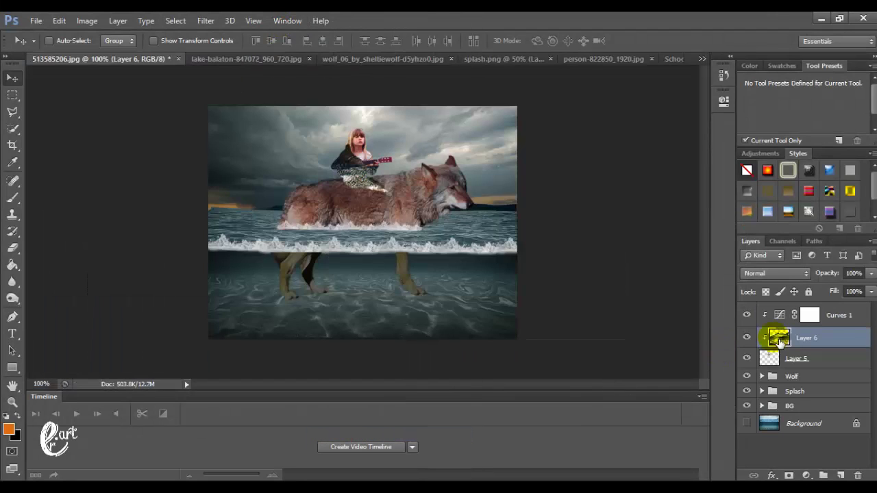
Move Layer 6 above Curves 1, scale the fish down and place it underwater
mouse_move(779, 341)
mouse_down()
mouse_move(779, 311)
mouse_move(785, 385)
mouse_move(781, 310)
mouse_up()
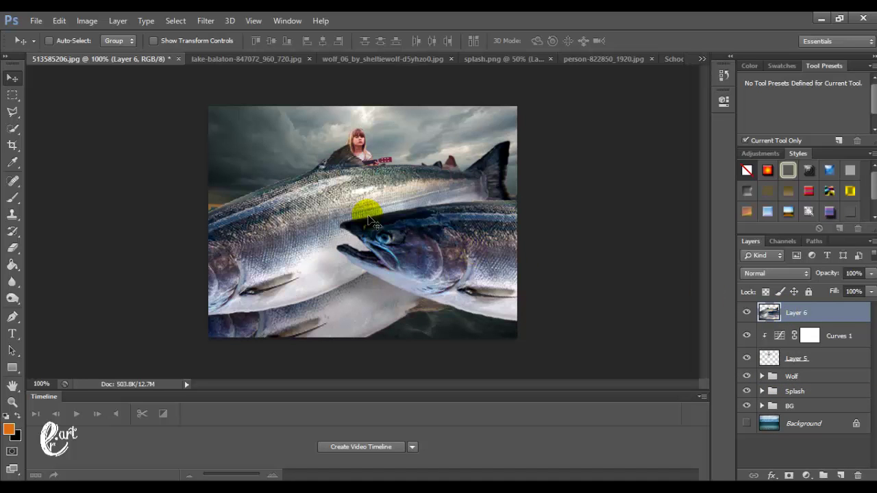
scroll(368, 221, down, 6)
key(ctrl+t)
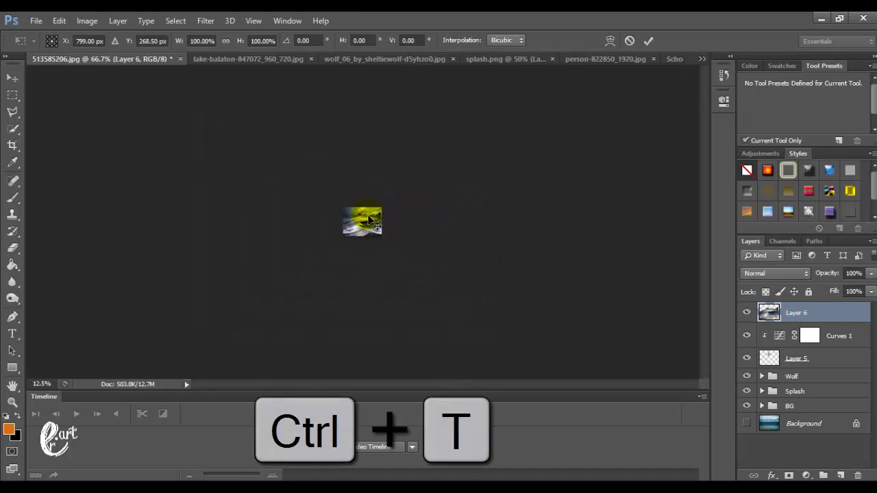
mouse_move(484, 213)
mouse_down()
mouse_move(371, 228)
mouse_move(381, 218)
mouse_up()
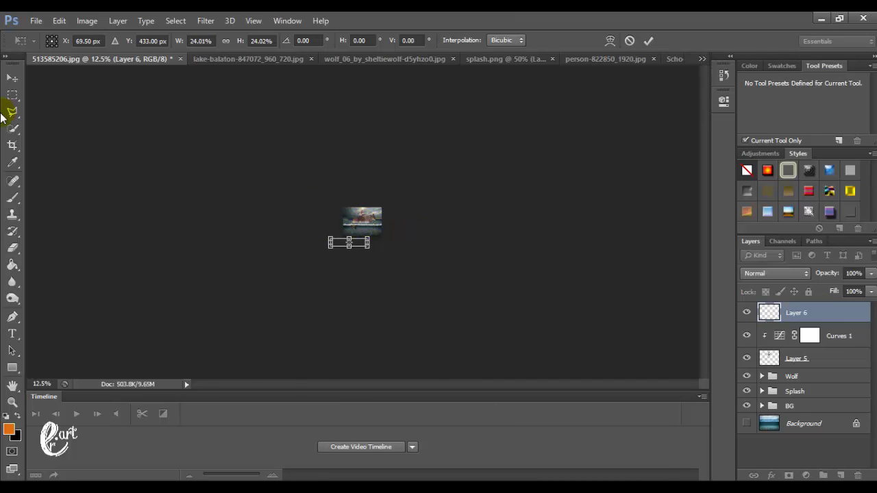
click(13, 78)
key(Return)
key(ctrl+0)
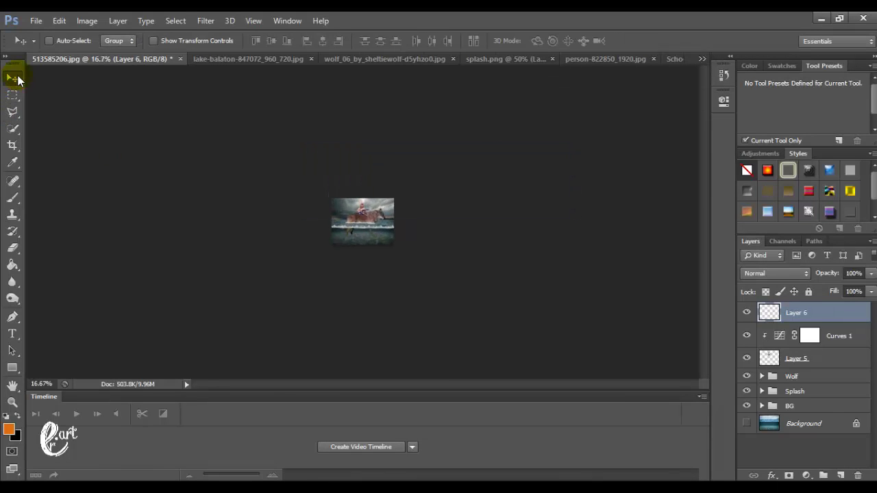
drag(268, 266, 354, 291)
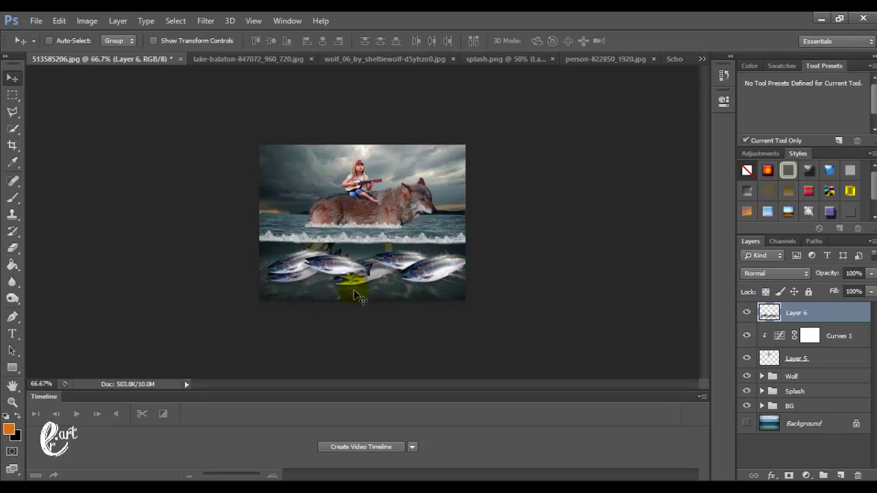
Shrink the fish to about two-thirds again and shift it down and right
key(ctrl+t)
mouse_move(471, 294)
mouse_down()
mouse_move(403, 267)
mouse_move(361, 265)
mouse_up()
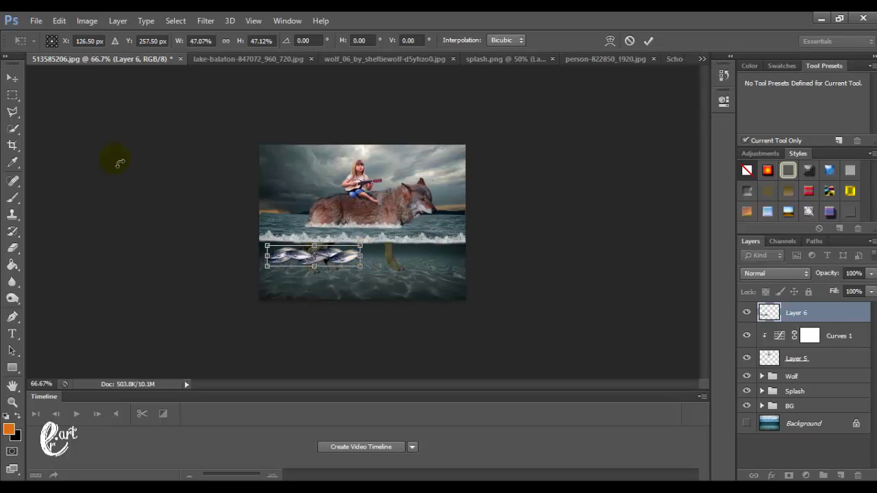
click(12, 77)
click(372, 201)
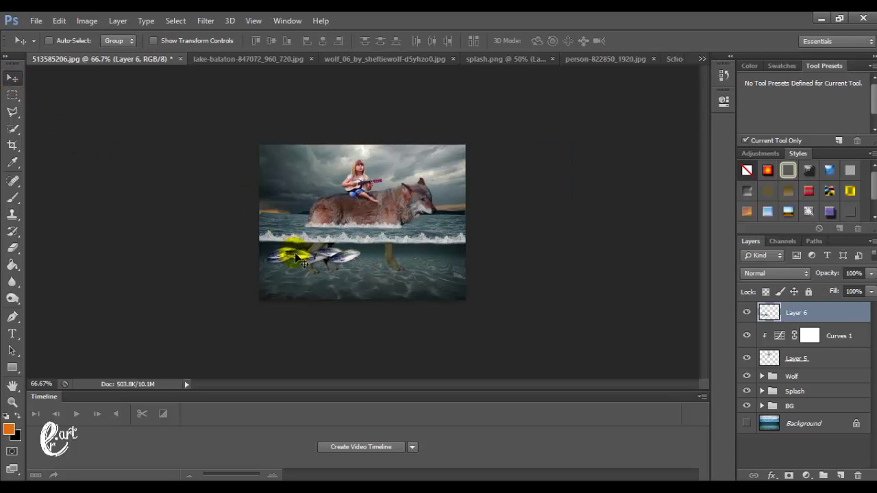
drag(296, 264, 308, 273)
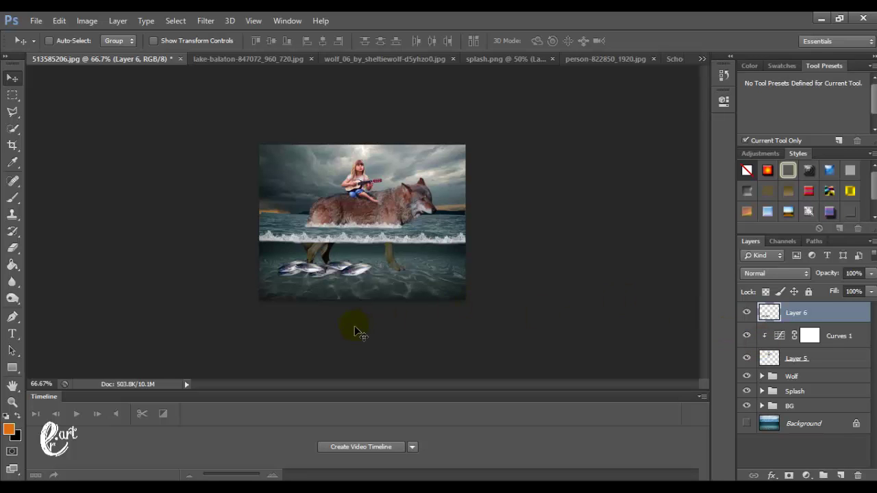
key(ctrl+plus)
key(ctrl+plus)
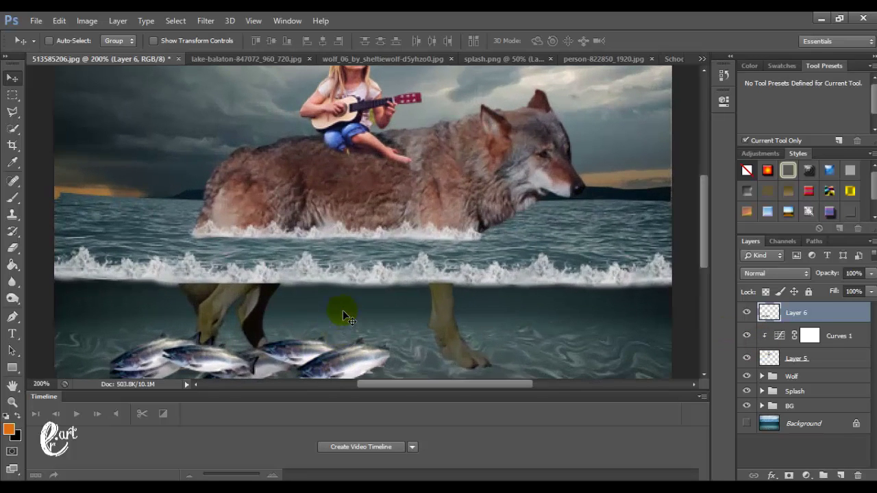
key(ctrl+minus)
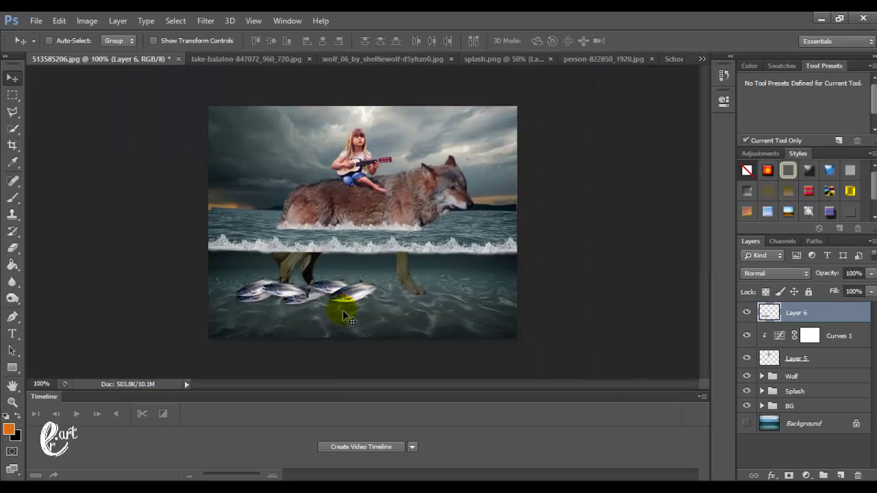
Scale the fish layer to about 68% and nudge it slightly down and left
key(ctrl+t)
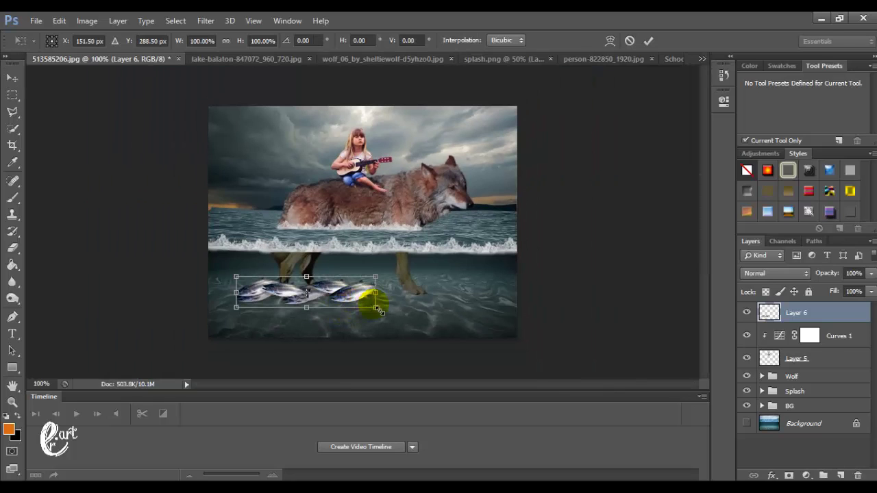
drag(376, 310, 336, 296)
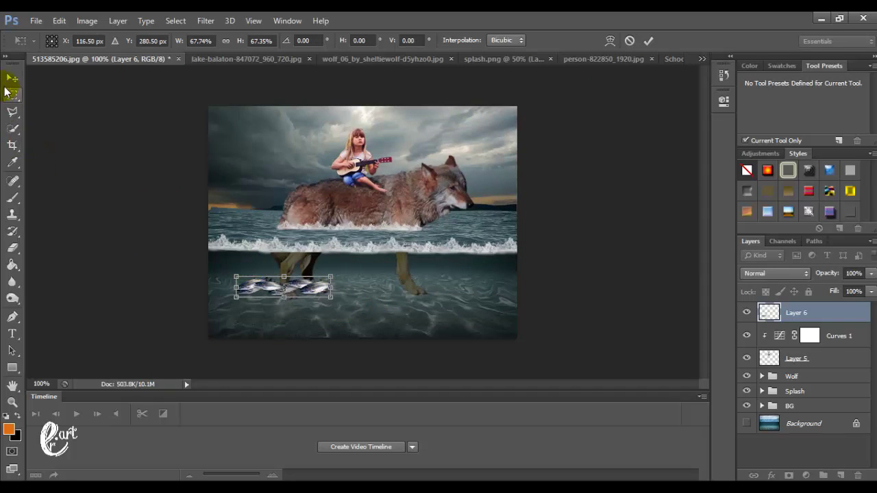
click(9, 81)
key(Return)
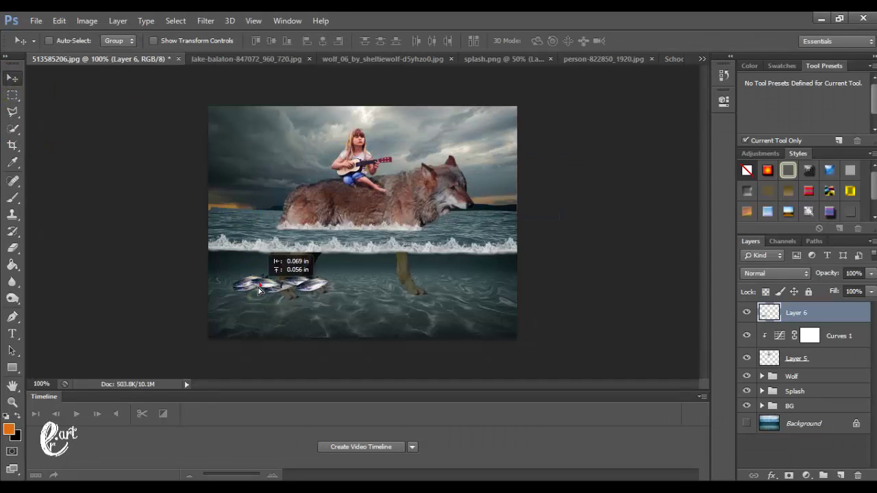
drag(261, 293, 258, 302)
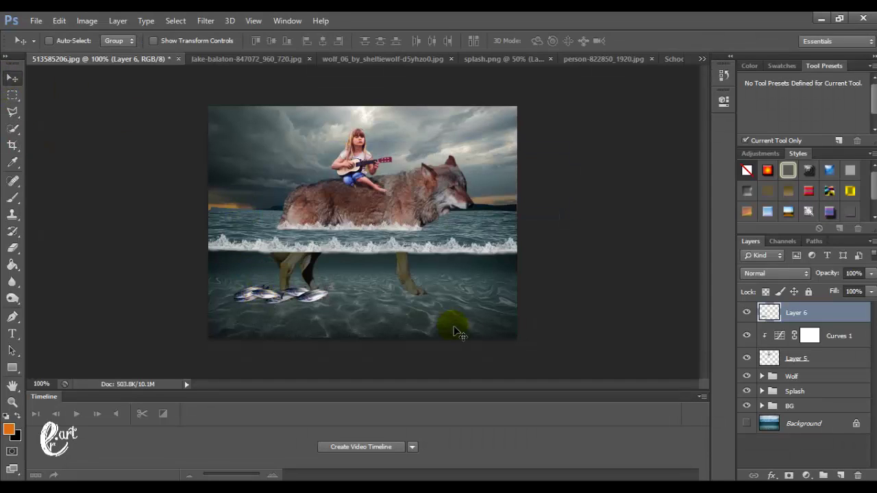
Clip a Hue/Saturation layer (Hue -32, Lightness -31) to the fish, then select down to Layer 5
click(806, 475)
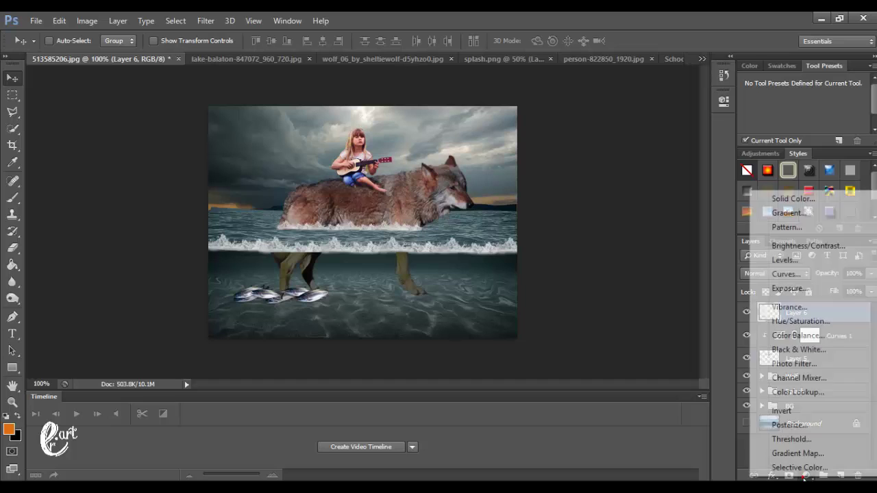
click(774, 320)
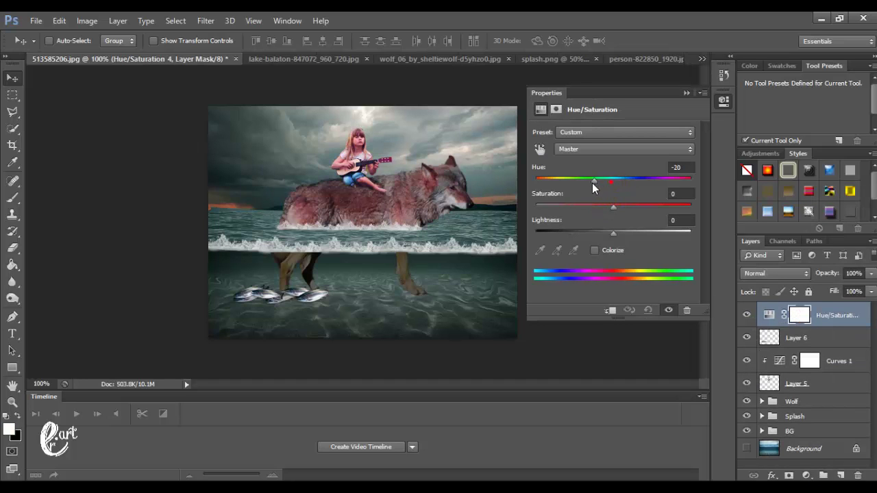
drag(611, 181, 588, 181)
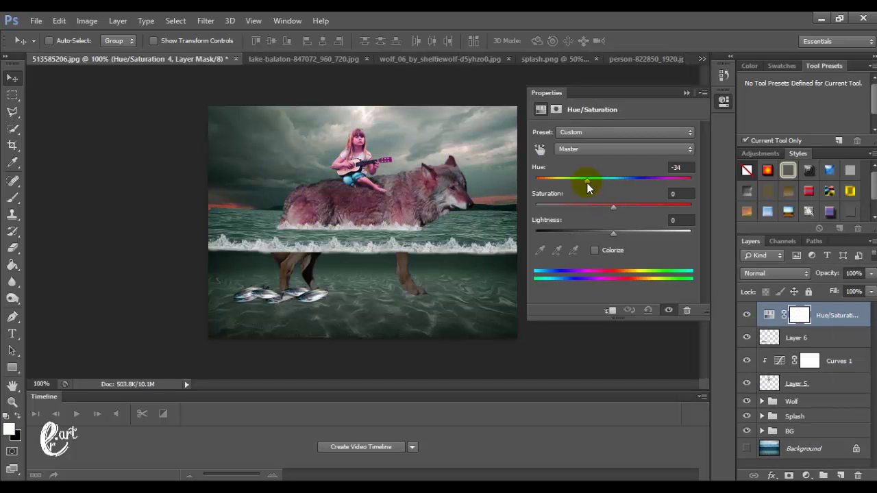
right_click(834, 322)
click(650, 234)
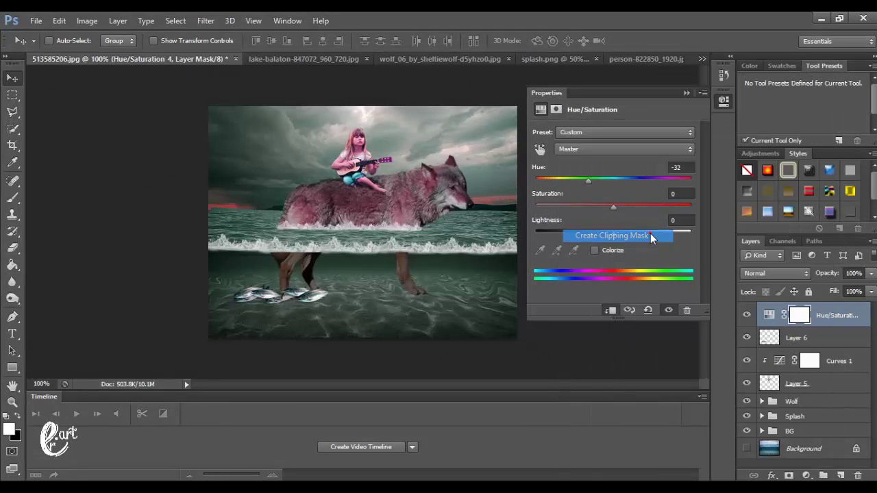
drag(613, 233, 583, 235)
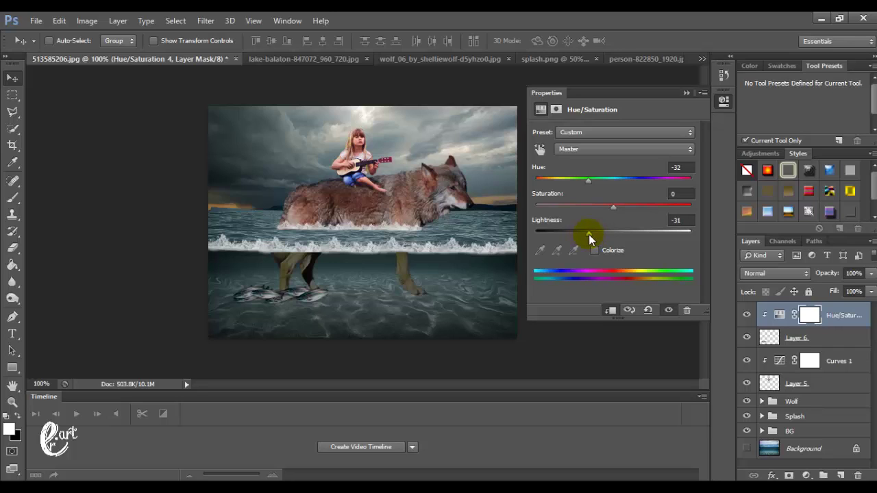
click(685, 93)
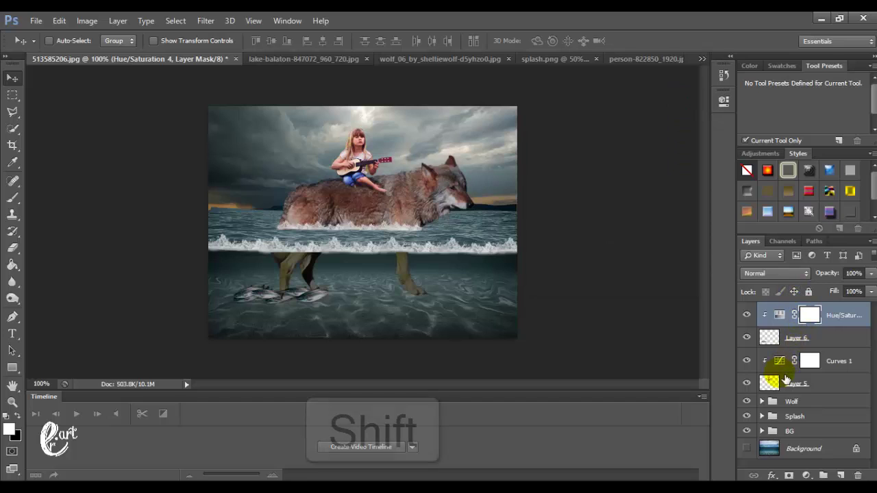
shift+click(786, 382)
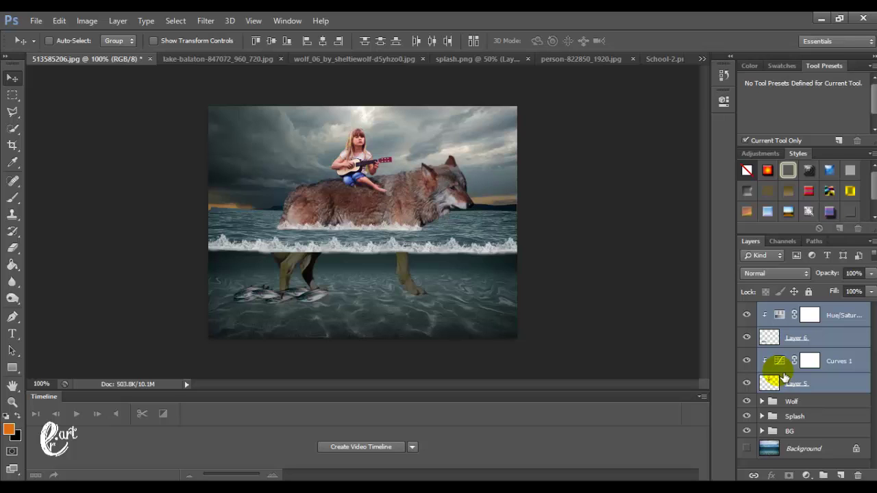
Group the girl and fish layers as 'Child and Fish' and stamp a merged Layer 7 on top
key(ctrl+g)
key(ctrl+g)
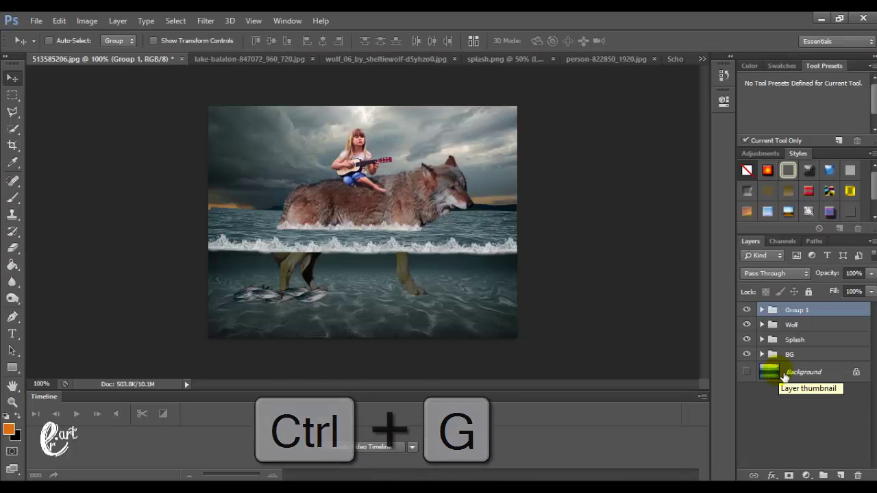
double_click(798, 310)
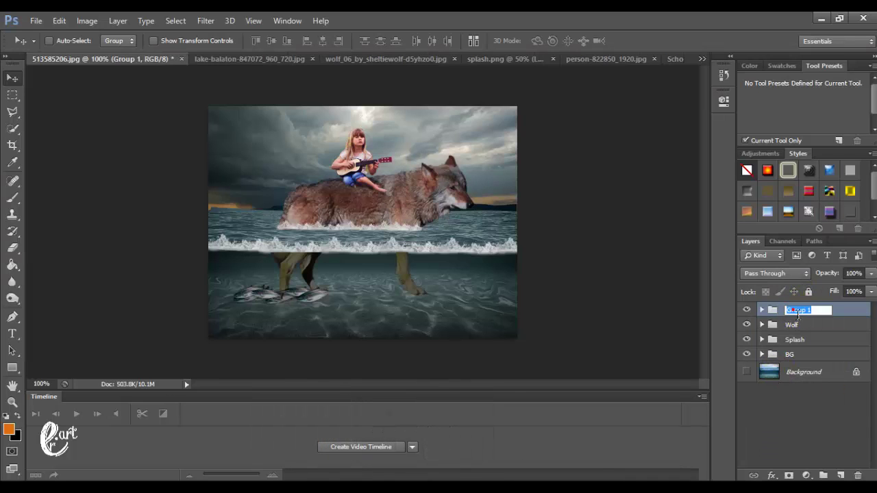
key(BackSpace)
text(Chi)
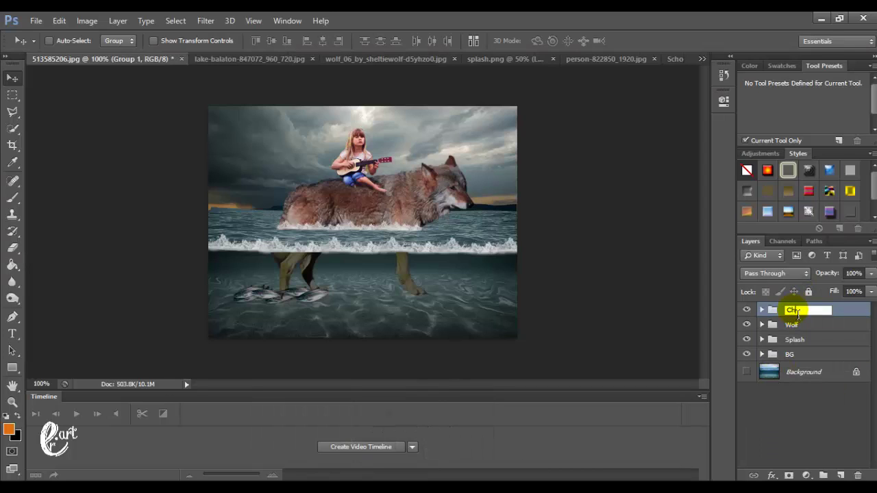
text(ld and Fis)
text(h)
key(Return)
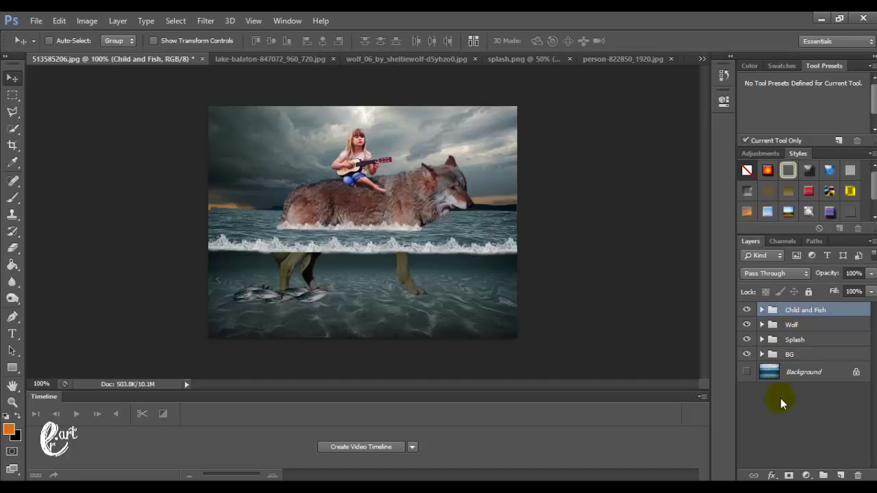
click(780, 400)
key(ctrl+shift+alt+e)
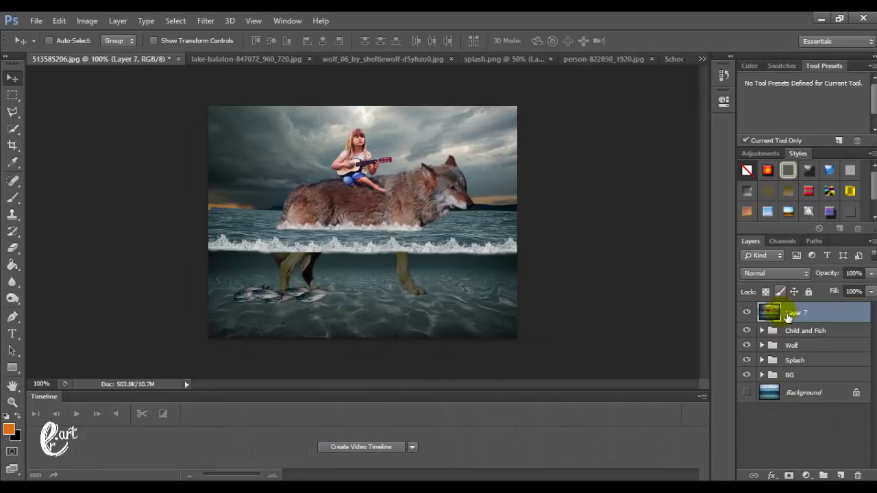
Open the new fill or adjustment layer menu in the Layers panel
click(806, 474)
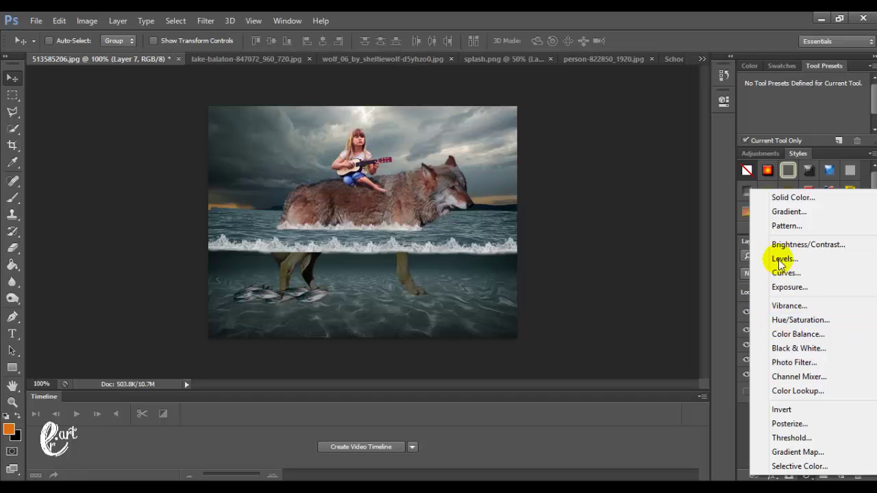
Add a Gradient Fill layer using the Blue, Red, Yellow gradient preset
click(784, 212)
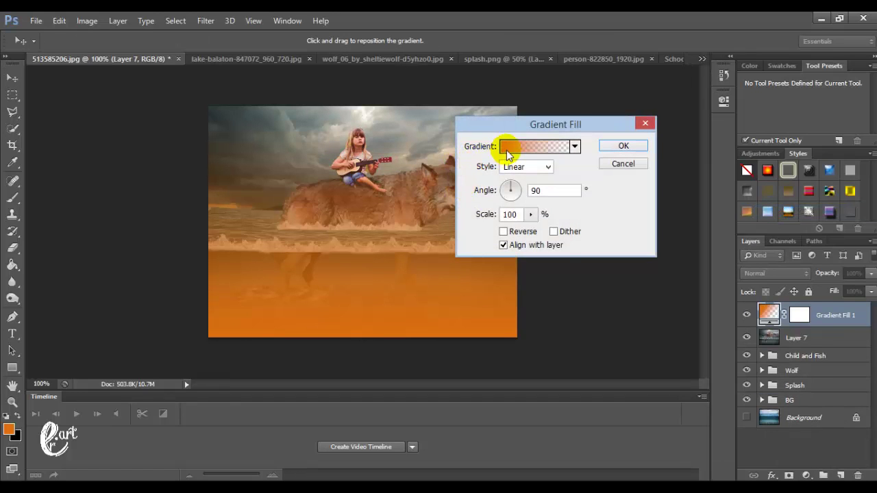
click(514, 147)
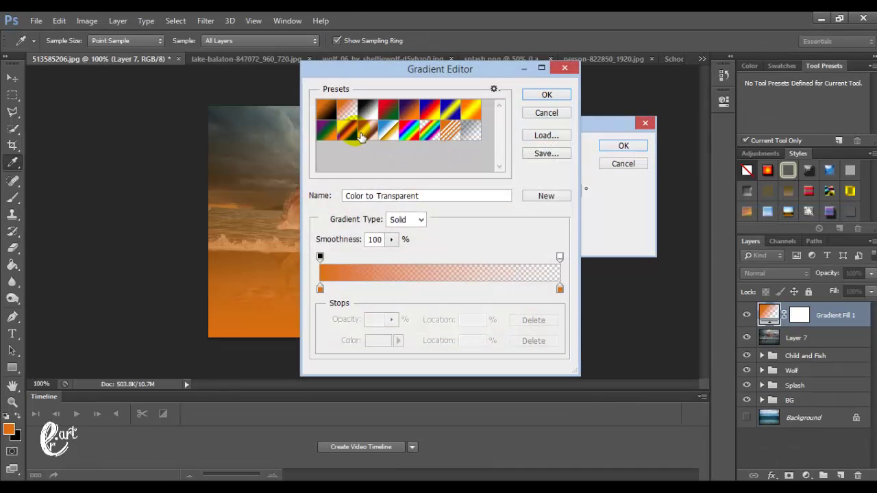
click(429, 109)
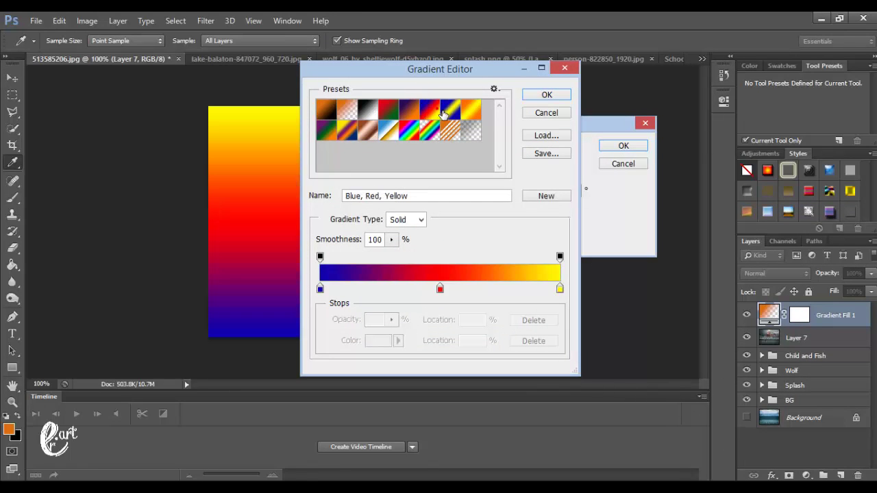
click(544, 95)
click(612, 148)
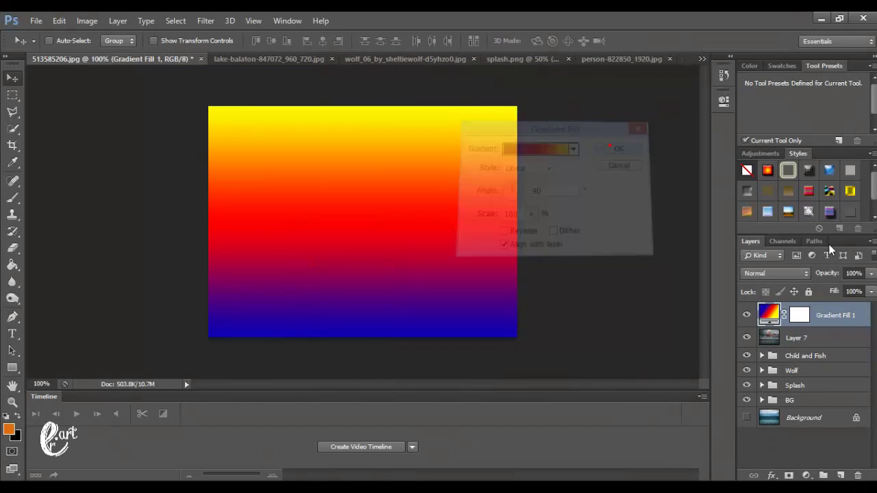
Set Gradient Fill 1 to Overlay blend mode at 20% opacity
click(774, 273)
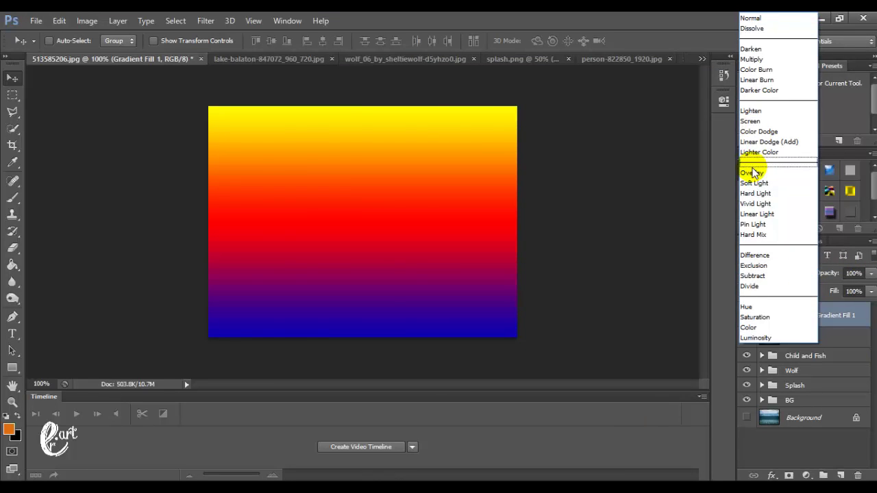
click(753, 174)
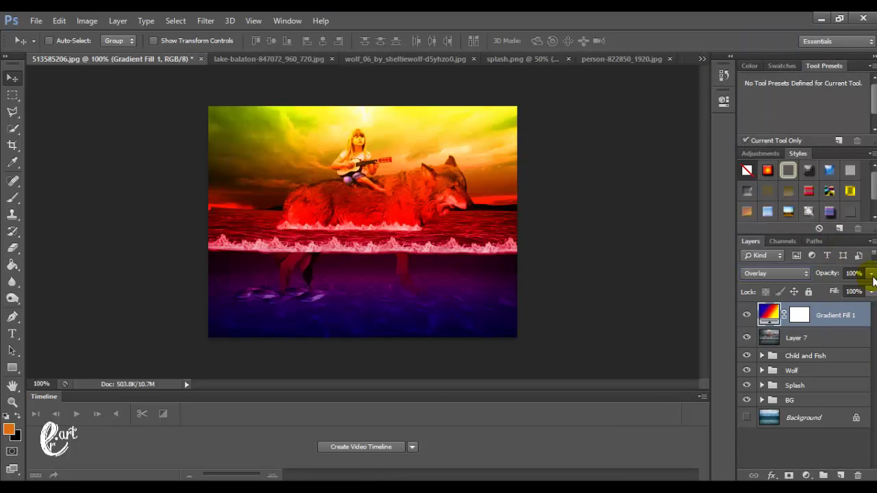
click(871, 273)
drag(868, 288, 814, 293)
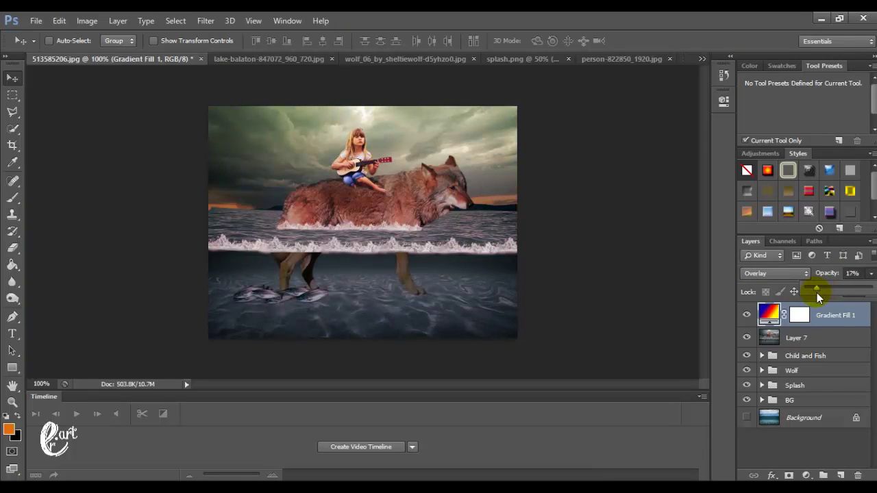
drag(816, 293, 818, 292)
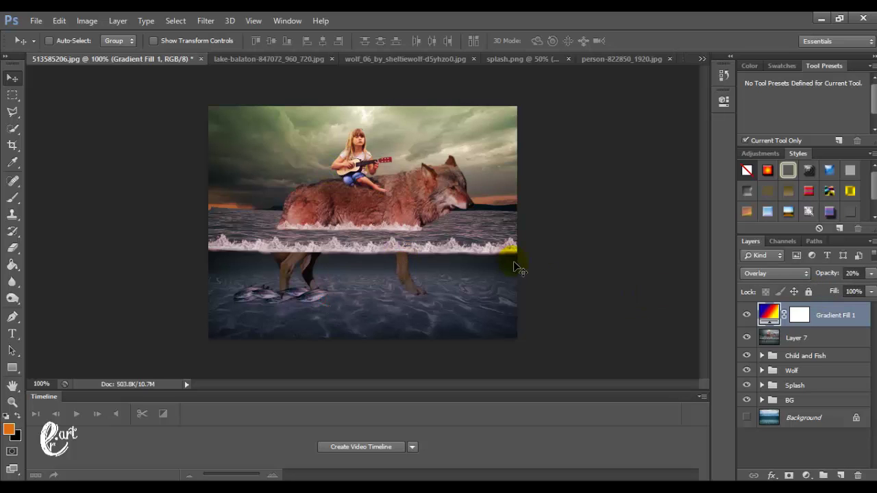
Drag Gradient Fill 1's gradient on the canvas until the sky turns pinkish, then confirm
double_click(770, 315)
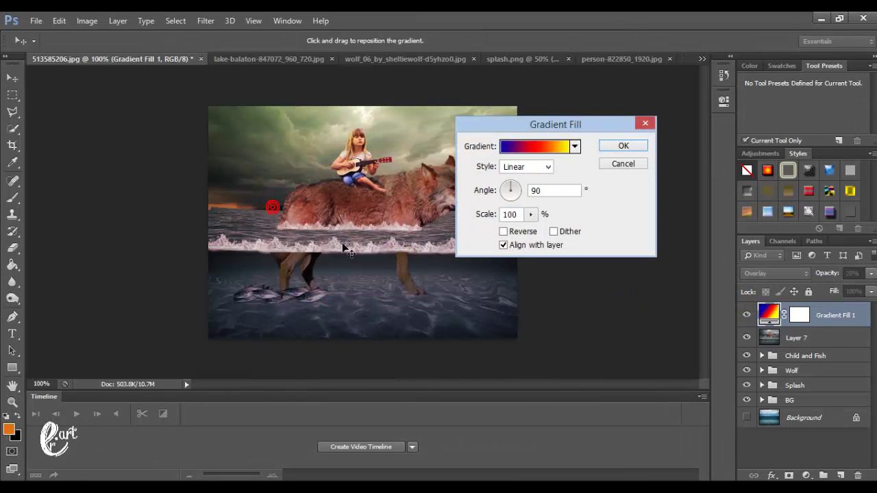
mouse_move(336, 268)
mouse_down()
mouse_move(359, 179)
mouse_move(361, 96)
mouse_up()
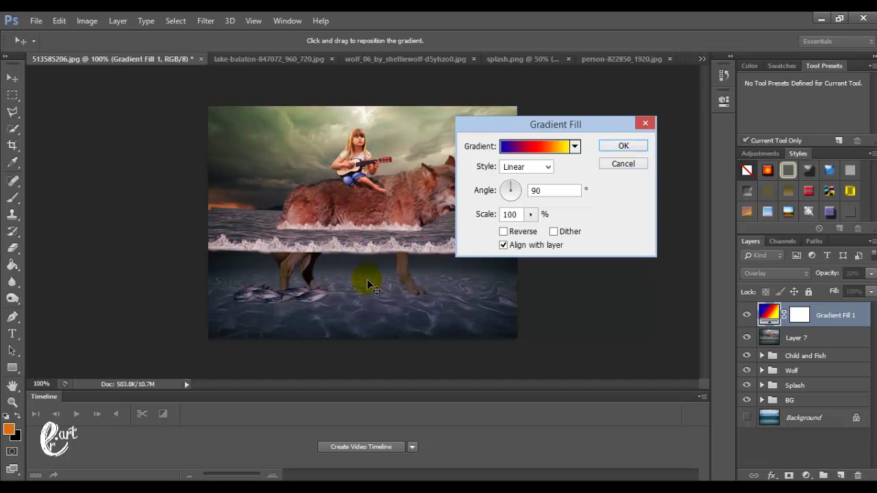
mouse_move(357, 94)
mouse_down()
mouse_move(357, 261)
mouse_move(290, 235)
mouse_move(211, 262)
mouse_up()
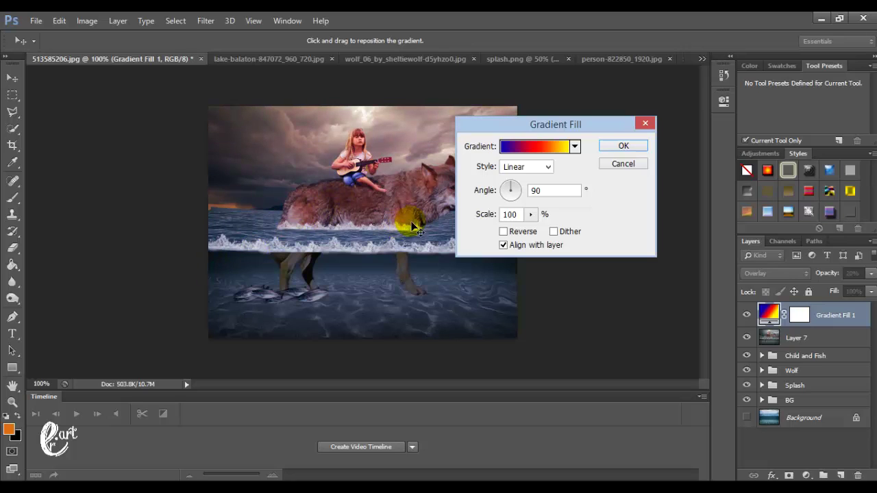
drag(319, 219, 402, 262)
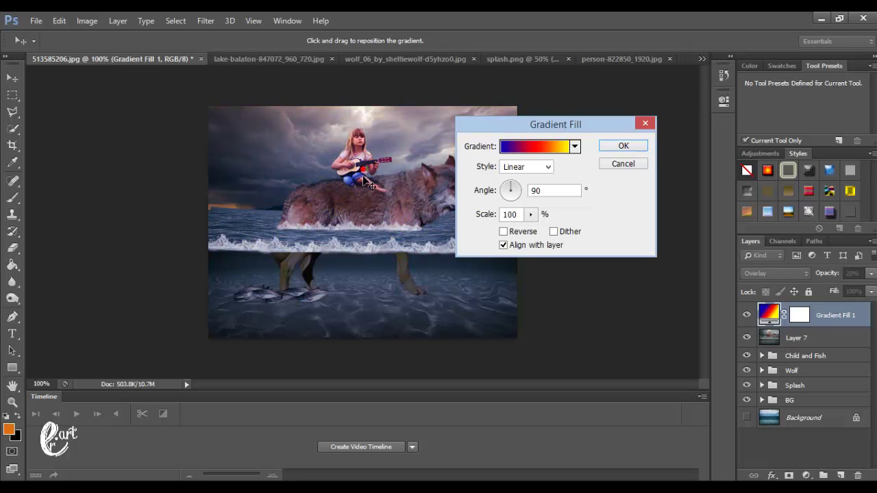
mouse_move(334, 237)
mouse_down()
mouse_move(305, 214)
mouse_move(313, 235)
mouse_move(332, 198)
mouse_up()
click(622, 146)
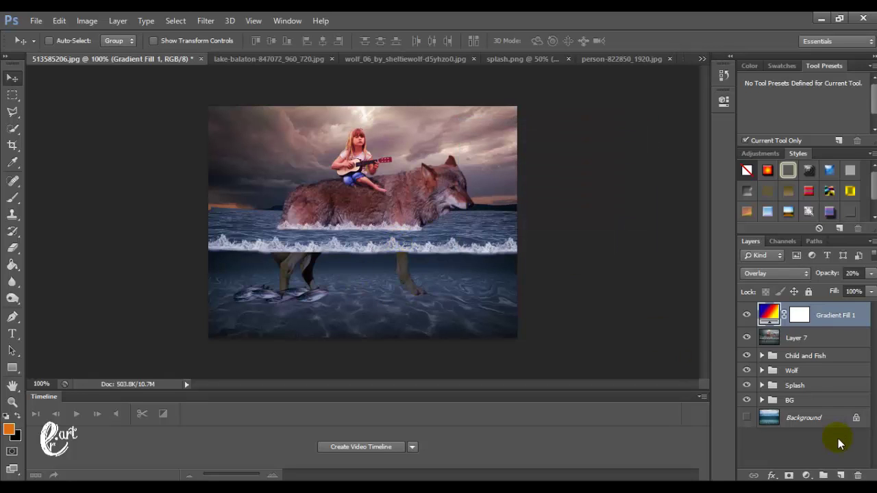
On a new layer, dab a large soft orange (f67a0d) brush spot on the left sky
click(840, 474)
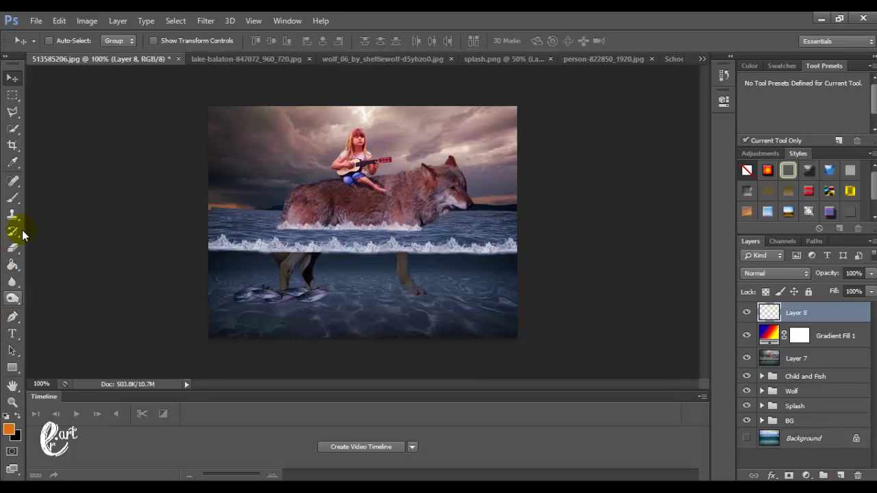
click(9, 429)
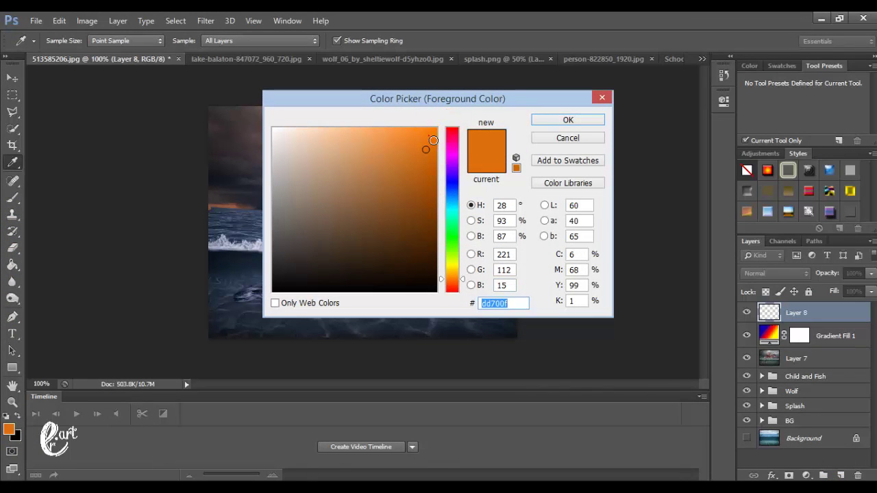
drag(426, 148, 428, 132)
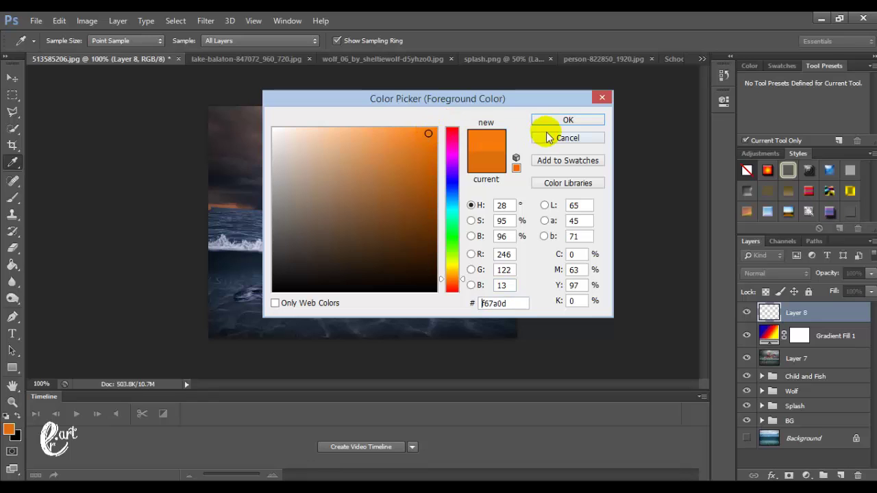
click(568, 120)
click(13, 198)
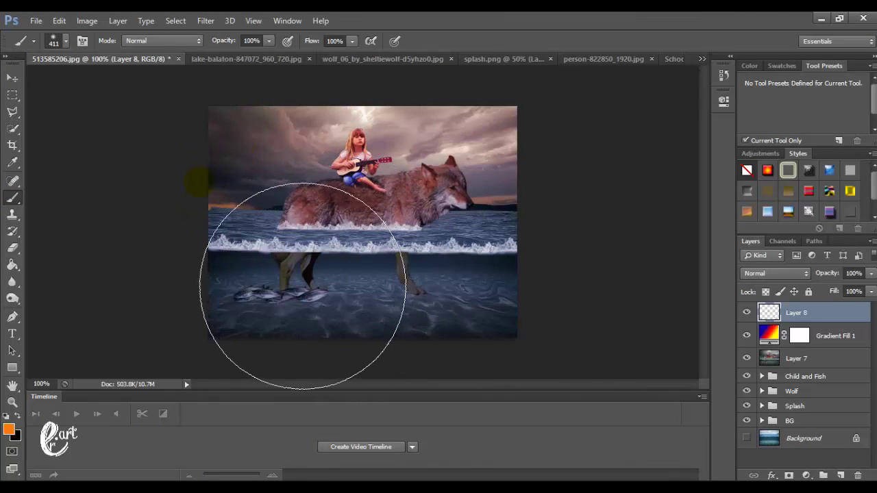
click(259, 193)
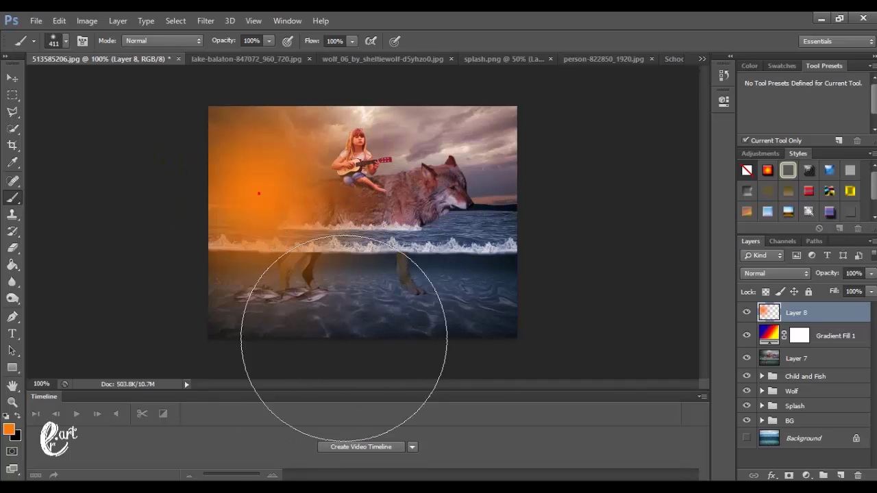
click(12, 77)
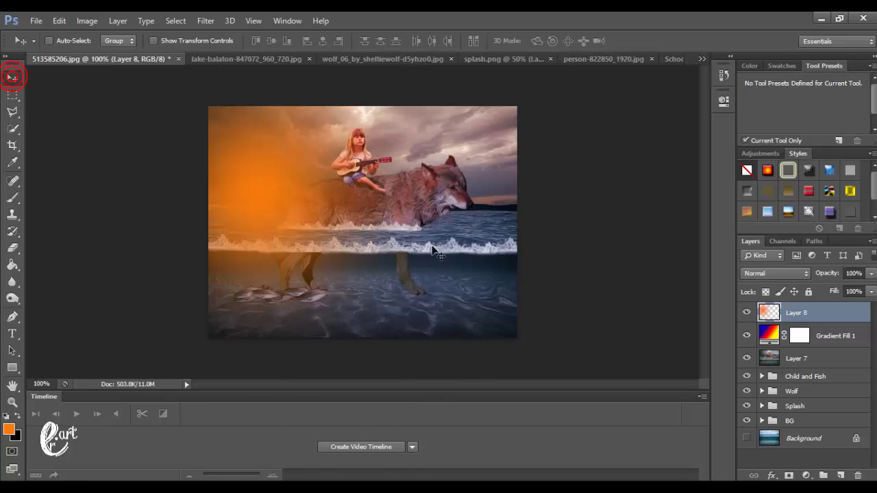
Transform the orange glow on Layer 8 to about W 66% and H 82%
key(ctrl+t)
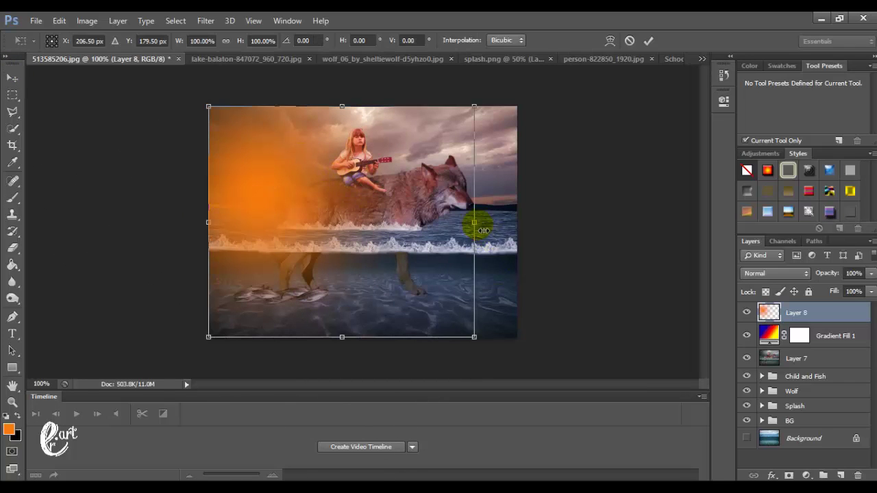
drag(475, 225, 345, 223)
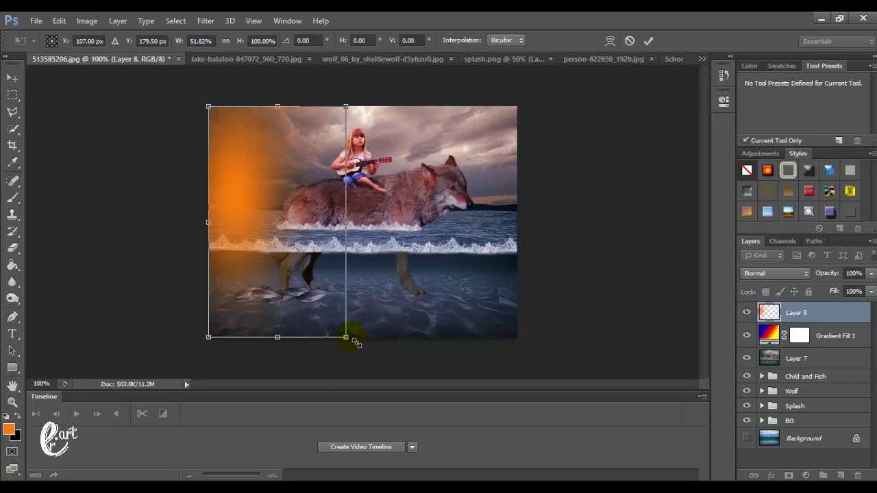
mouse_move(346, 338)
mouse_down()
mouse_move(322, 298)
mouse_move(385, 296)
mouse_up()
click(15, 81)
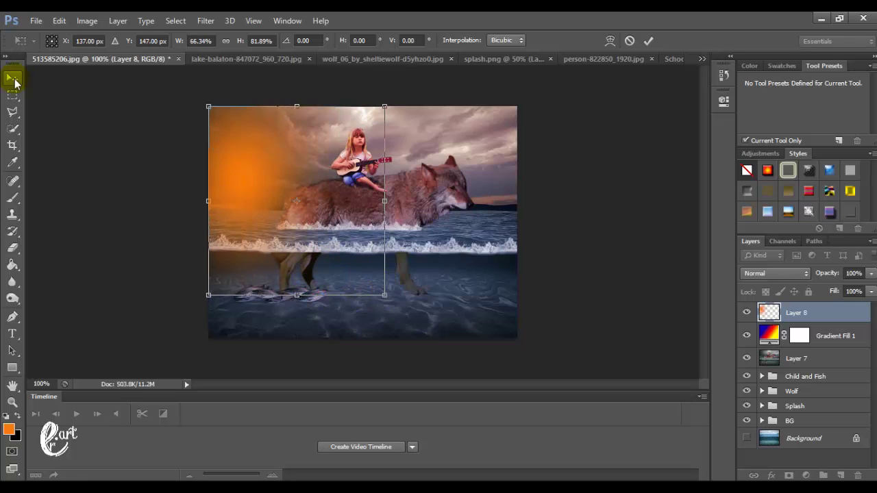
click(16, 81)
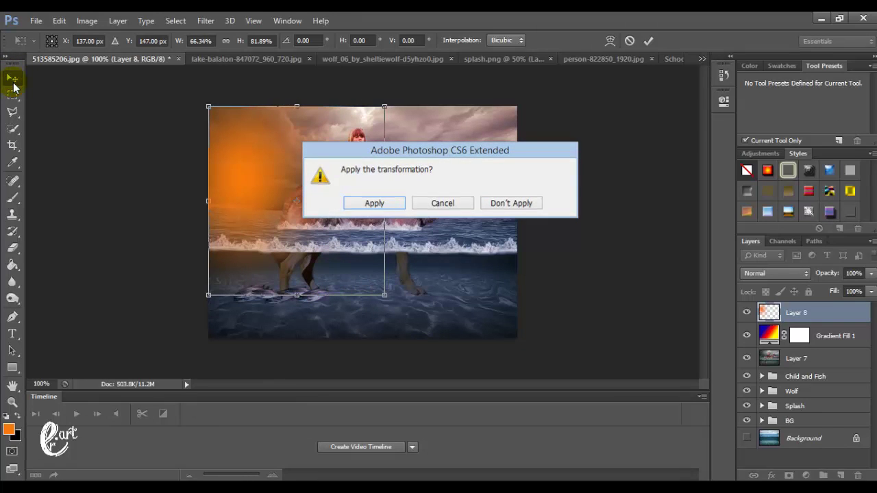
key(Return)
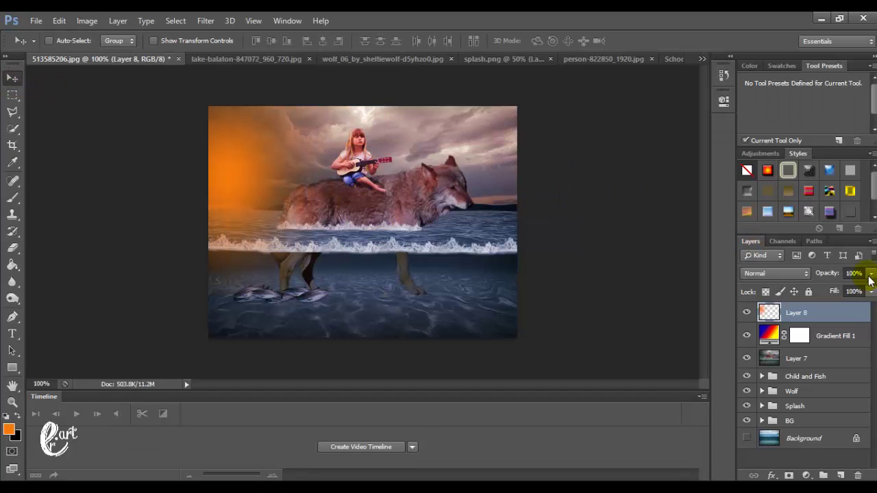
Try lowering Layer 8's opacity, then return it to 100%
click(871, 274)
mouse_move(872, 293)
mouse_down()
mouse_move(828, 292)
mouse_move(846, 291)
mouse_up()
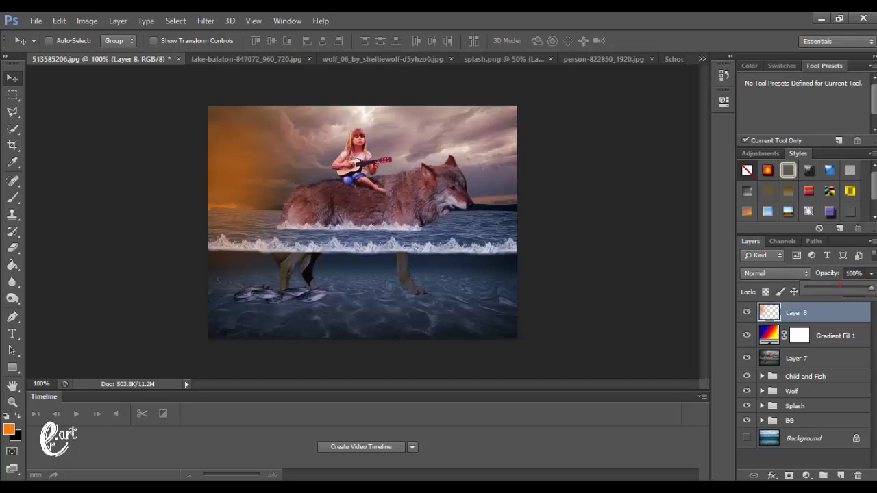
mouse_move(846, 293)
mouse_down()
mouse_move(872, 292)
mouse_move(844, 309)
mouse_move(855, 309)
mouse_move(836, 306)
mouse_up()
Set Layer 8's fill to 48% and pick a soft 180 px eraser at 0% hardness
click(871, 291)
click(12, 248)
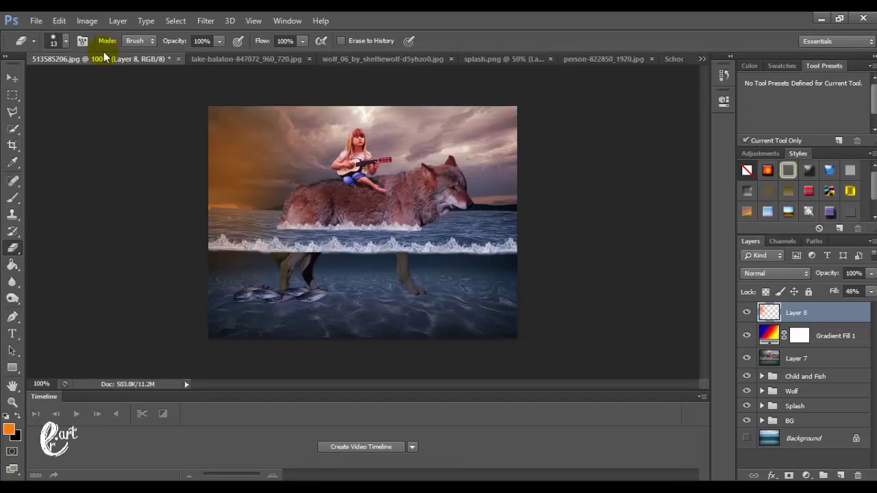
click(66, 41)
click(68, 139)
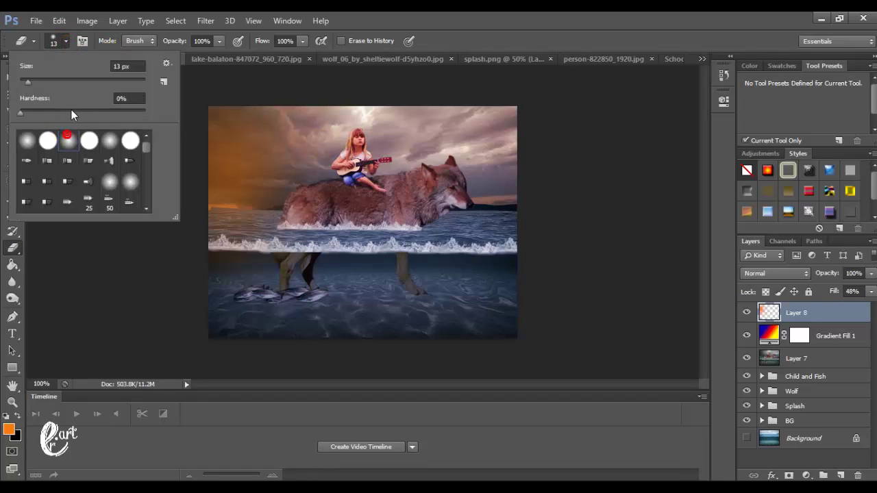
drag(27, 81, 107, 81)
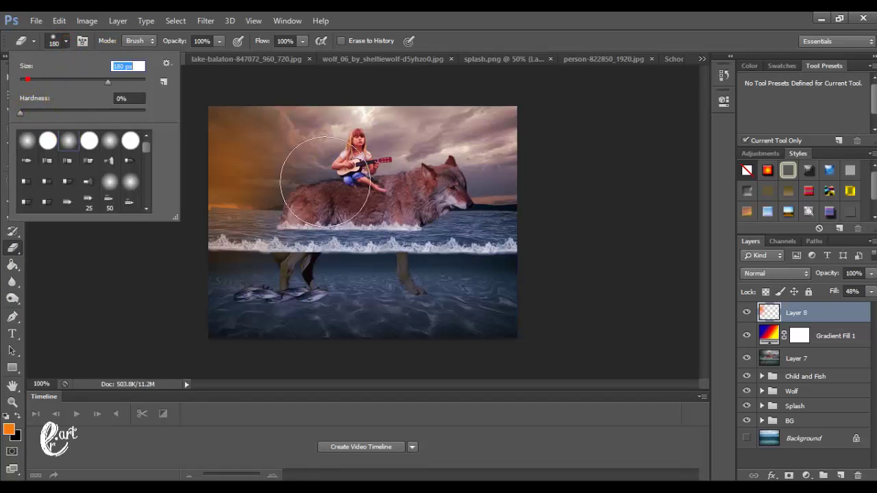
click(322, 175)
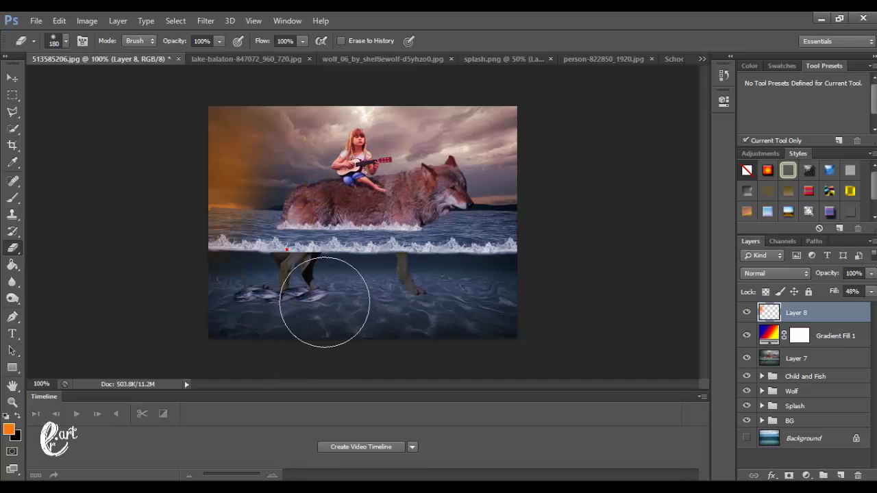
Briefly switch to the Rectangular Marquee tool, then back to the Move tool
click(13, 96)
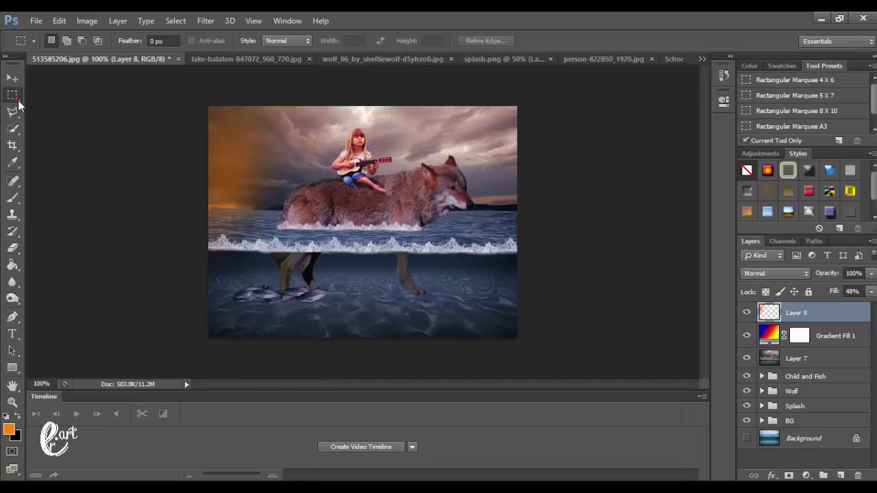
click(104, 158)
click(11, 82)
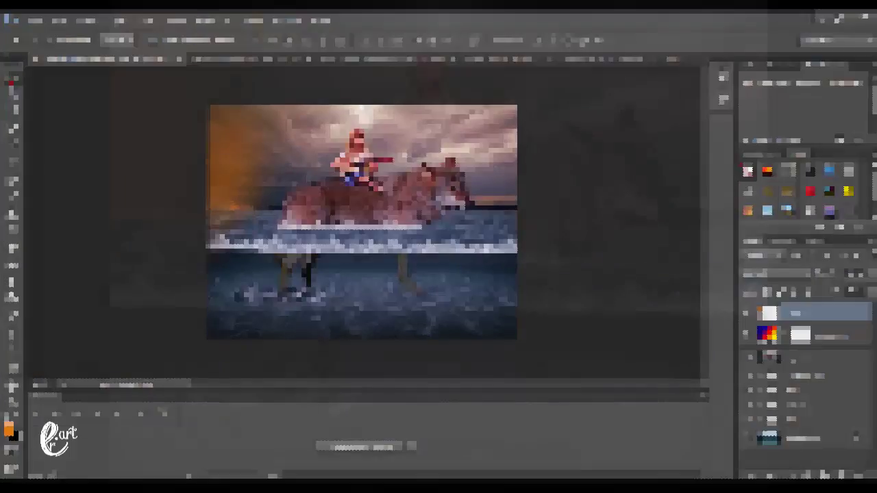